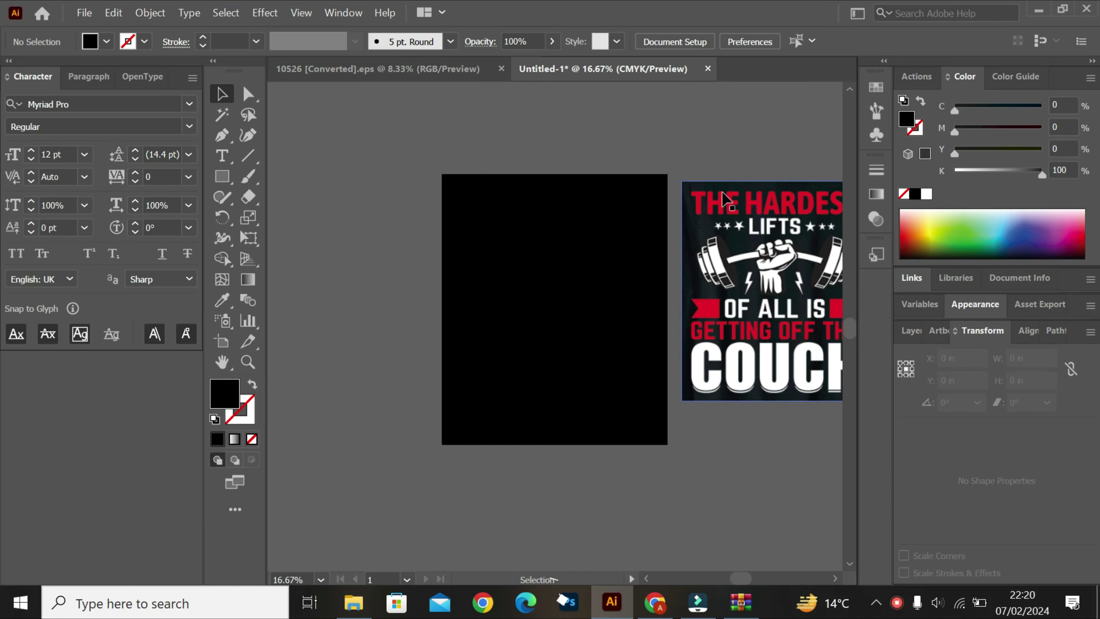
- Choose the Finish font and start a point-text object just above the black artboard
{"action": "left_click", "coordinate": [189, 104]}
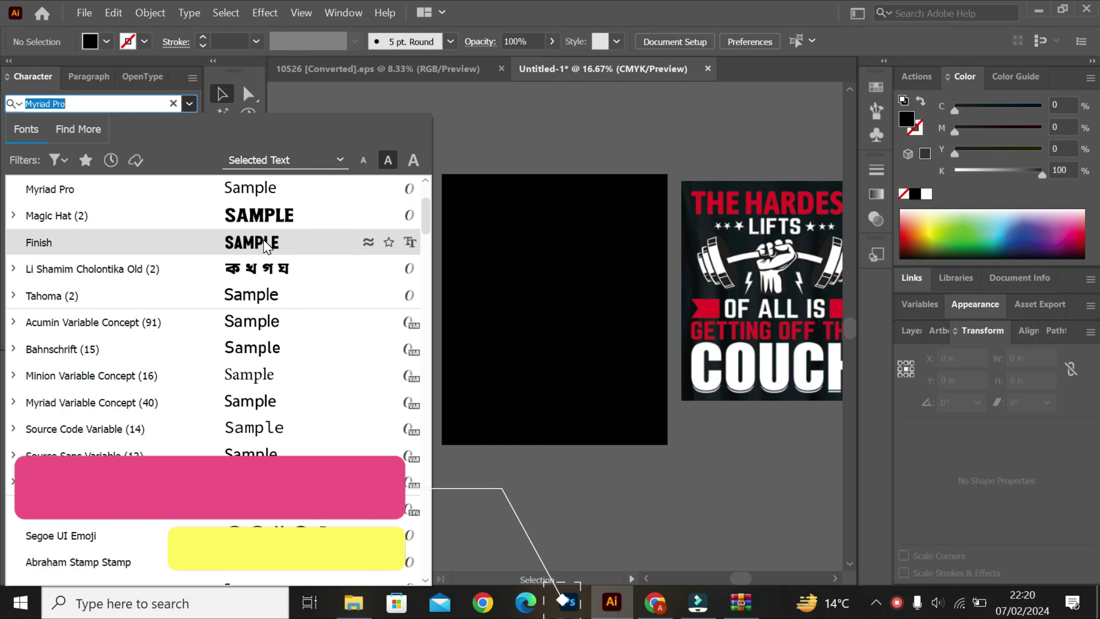
{"action": "left_click", "coordinate": [265, 243]}
{"action": "left_click", "coordinate": [223, 155]}
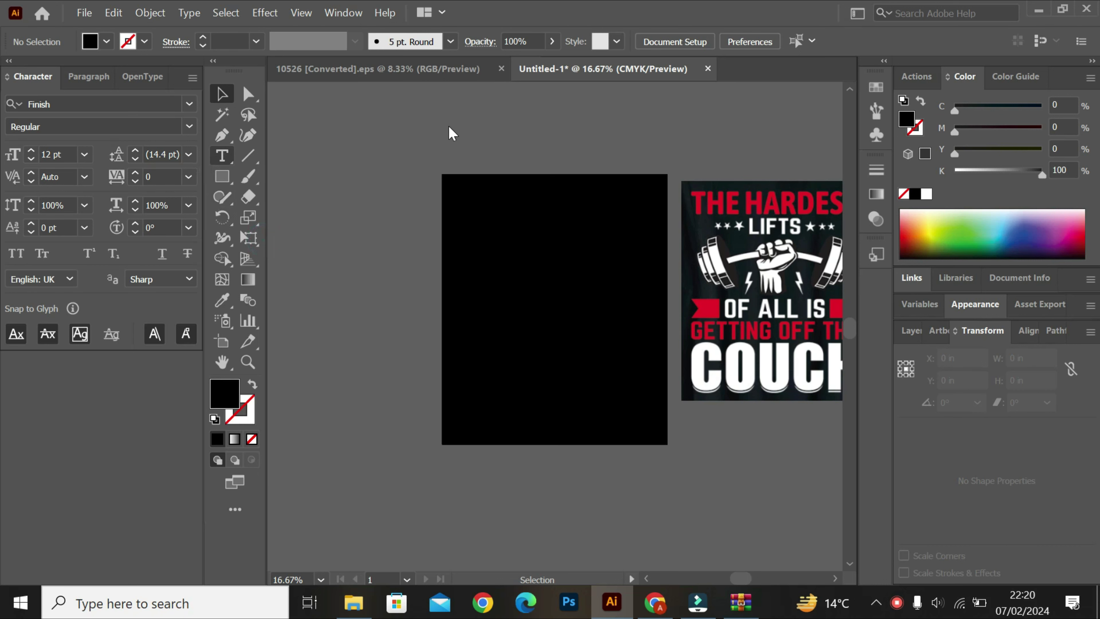
{"action": "scroll", "coordinate": [455, 131], "scroll_direction": "up", "scroll_amount": 1}
{"action": "scroll", "coordinate": [458, 135], "scroll_direction": "up", "scroll_amount": 1}
{"action": "scroll", "coordinate": [458, 134], "scroll_direction": "left", "scroll_amount": 5}
{"action": "scroll", "coordinate": [455, 132], "scroll_direction": "right", "scroll_amount": 5}
{"action": "scroll", "coordinate": [455, 132], "scroll_direction": "right", "scroll_amount": 3}
{"action": "left_click", "coordinate": [443, 138]}
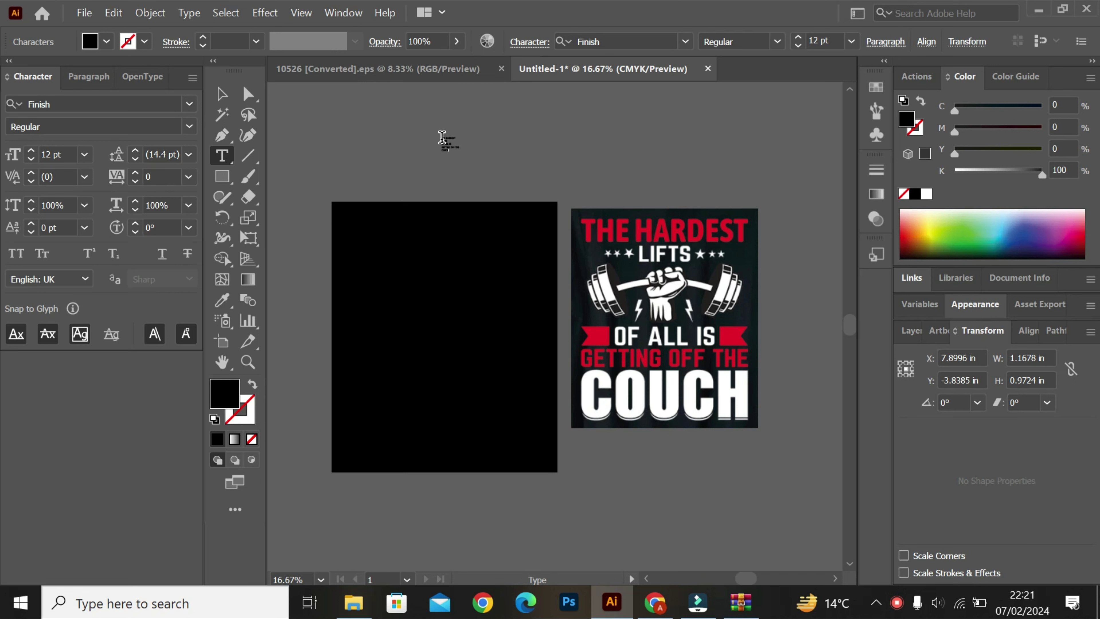
- Make the headline text white, with its lines centre-aligned and centred horizontally
{"action": "key", "text": "Escape"}
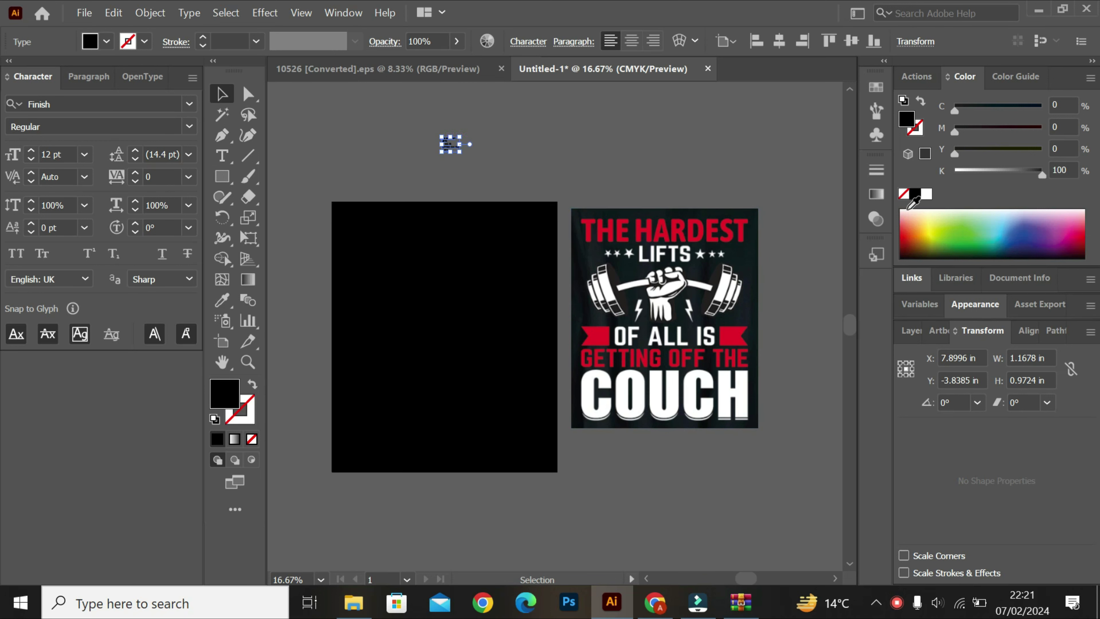
{"action": "left_click", "coordinate": [926, 196]}
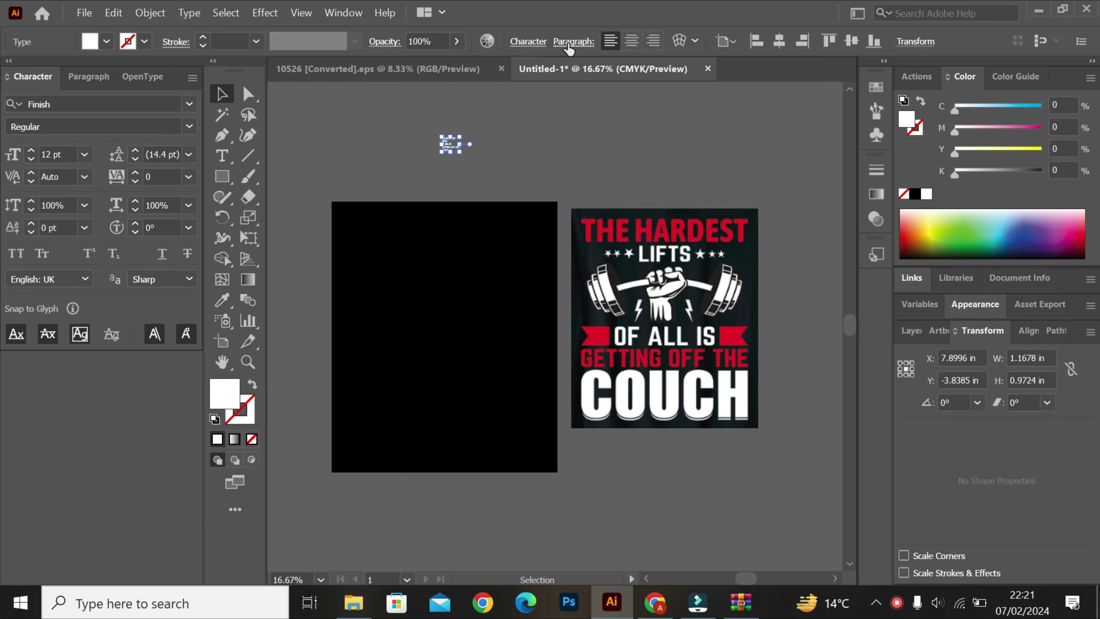
{"action": "left_click", "coordinate": [536, 44]}
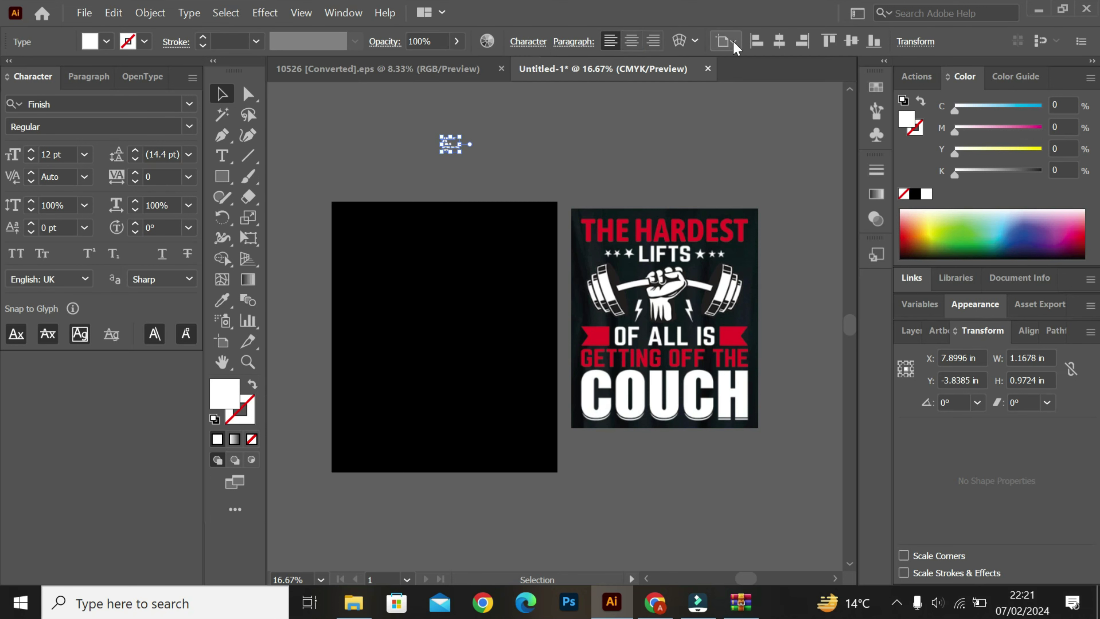
{"action": "left_click", "coordinate": [776, 40]}
{"action": "left_click", "coordinate": [632, 42]}
{"action": "left_click", "coordinate": [777, 41]}
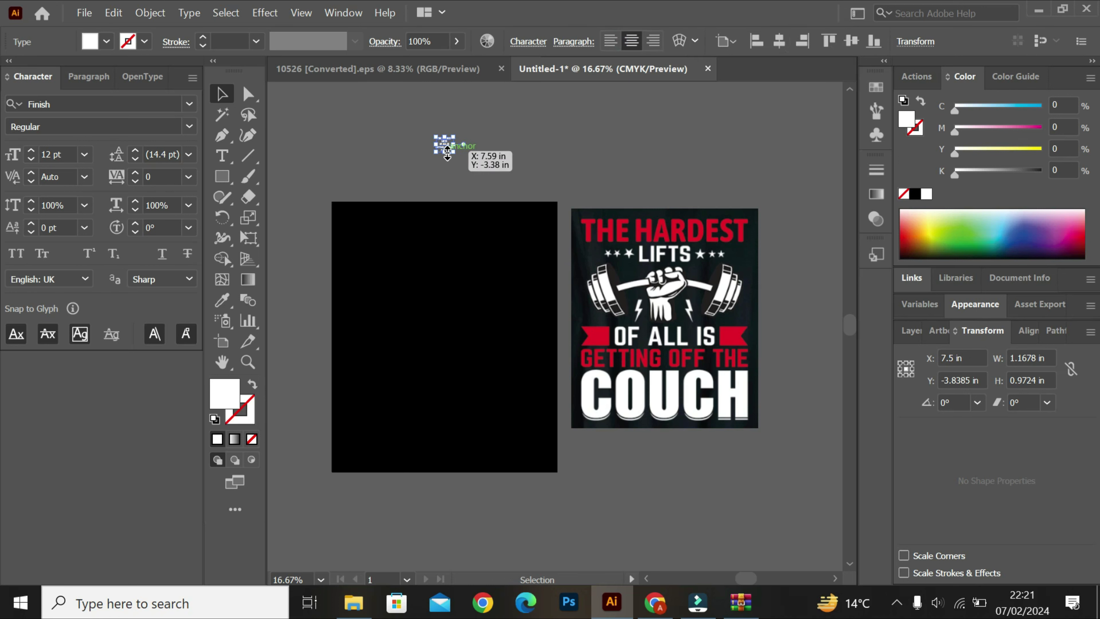
- Enlarge the headline proportionally, move it onto the black artboard, and place a copy up-right
{"action": "left_click_drag", "start_coordinate": [448, 151], "coordinate": [444, 308]}
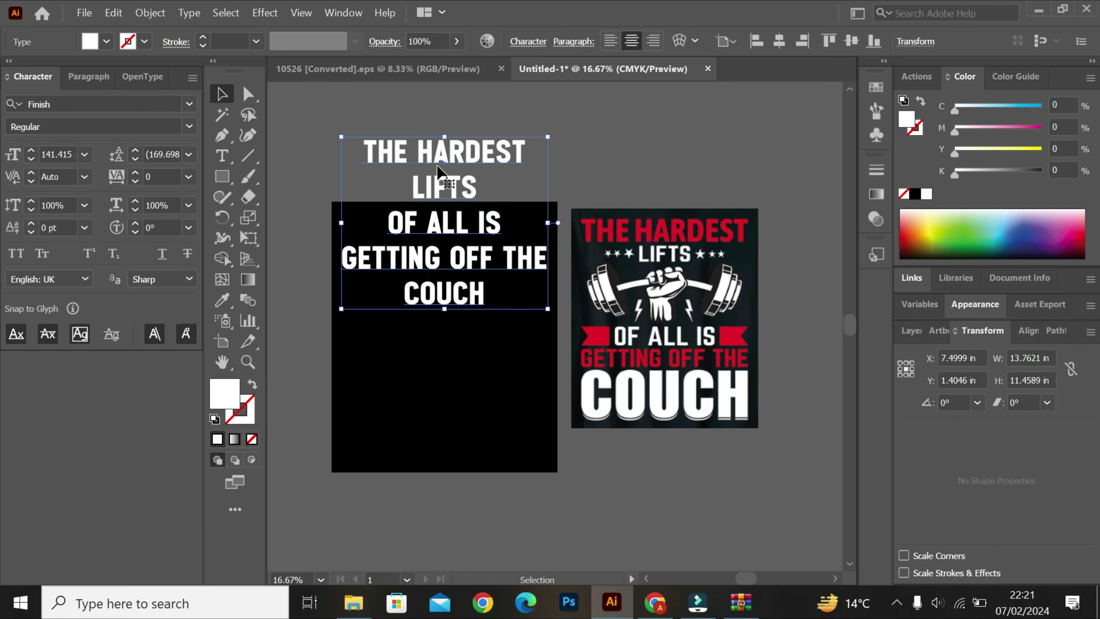
{"action": "left_click_drag", "start_coordinate": [438, 167], "coordinate": [447, 284]}
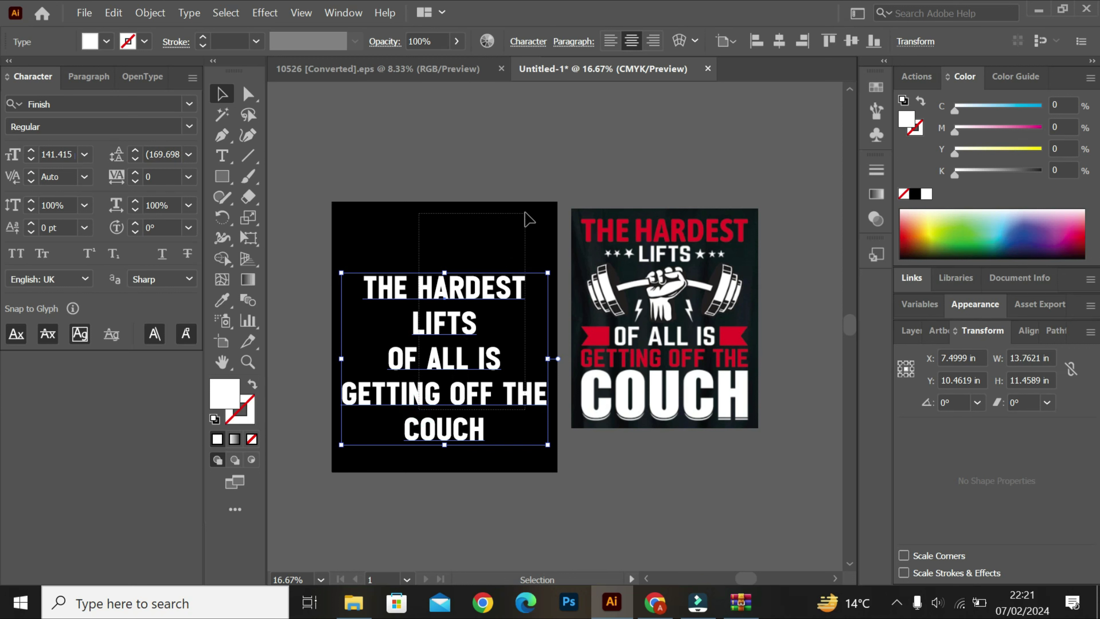
{"action": "mouse_move", "coordinate": [449, 379]}
{"action": "left_mouse_down"}
{"action": "mouse_move", "coordinate": [527, 253]}
{"action": "mouse_move", "coordinate": [654, 130]}
{"action": "left_mouse_up"}
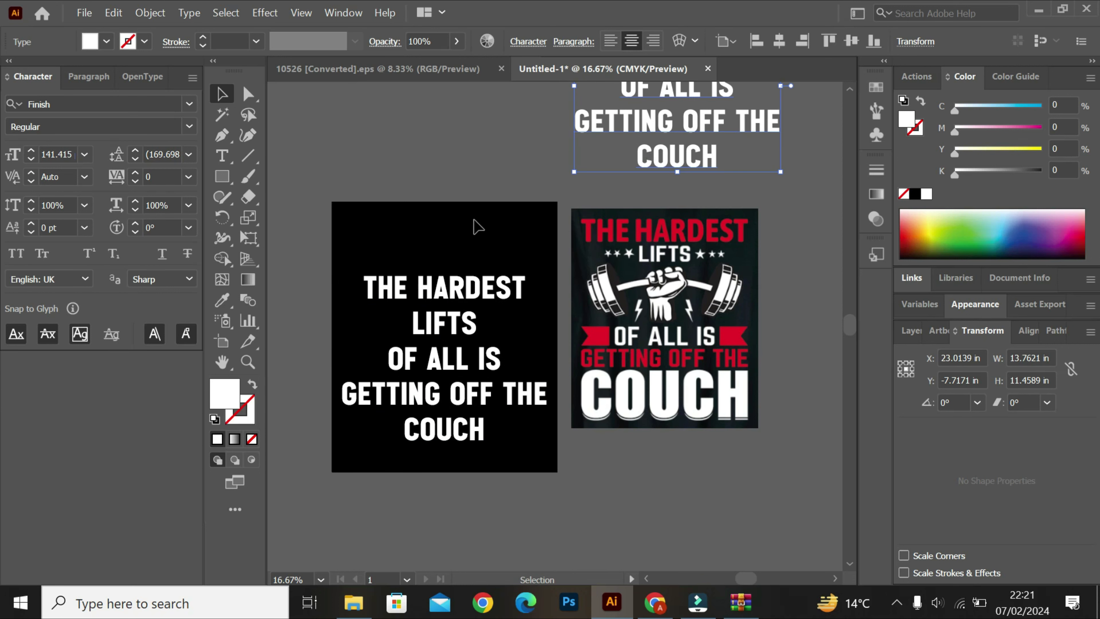
- Convert the headline to outlines and select just the THE HARDEST line
{"action": "right_click", "coordinate": [421, 364]}
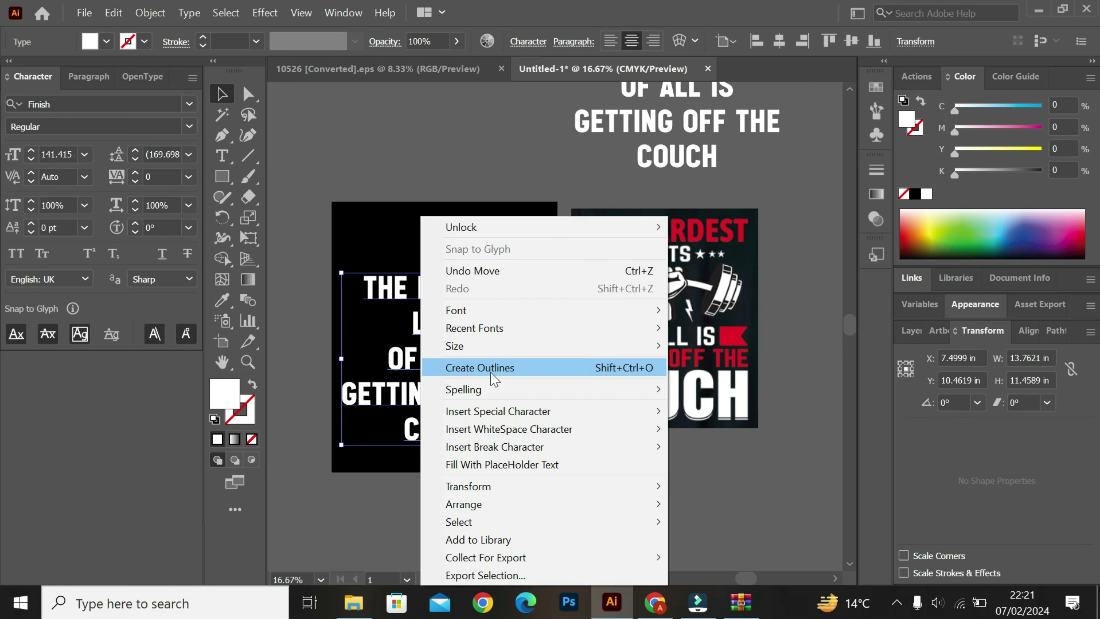
{"action": "left_click", "coordinate": [486, 369]}
{"action": "right_click", "coordinate": [453, 220]}
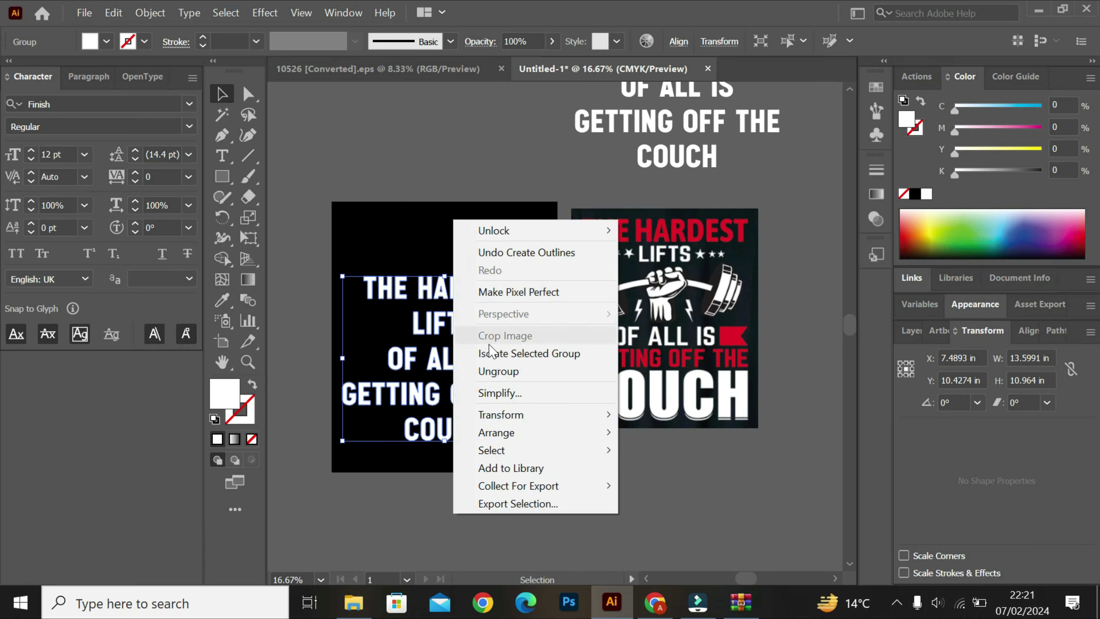
{"action": "left_click", "coordinate": [409, 288]}
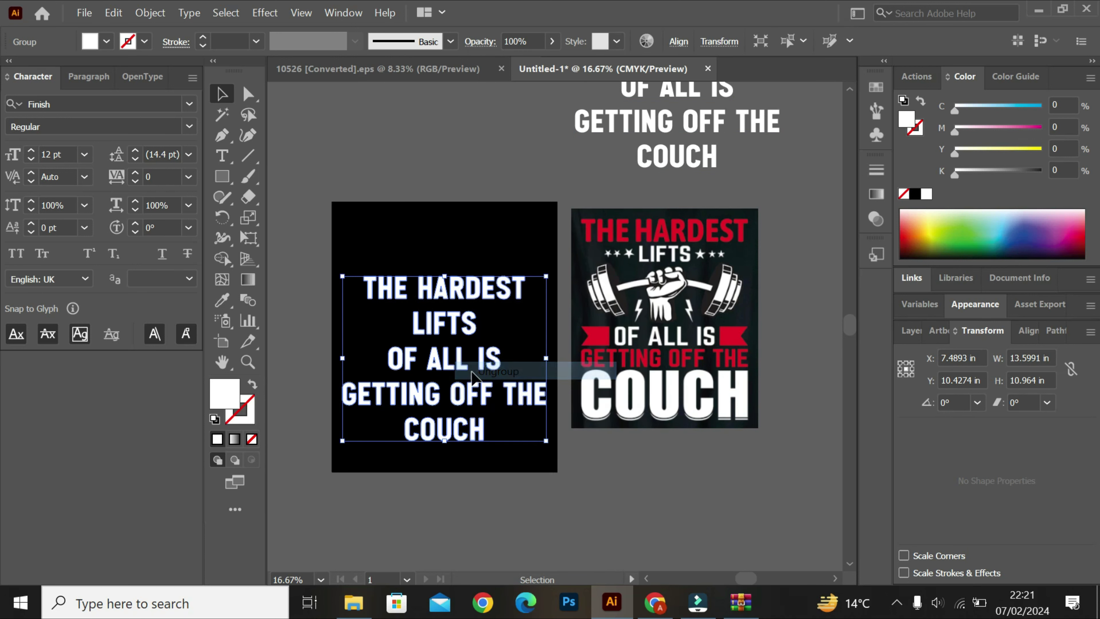
{"action": "key", "text": "a"}
{"action": "left_click_drag", "start_coordinate": [356, 266], "coordinate": [522, 299]}
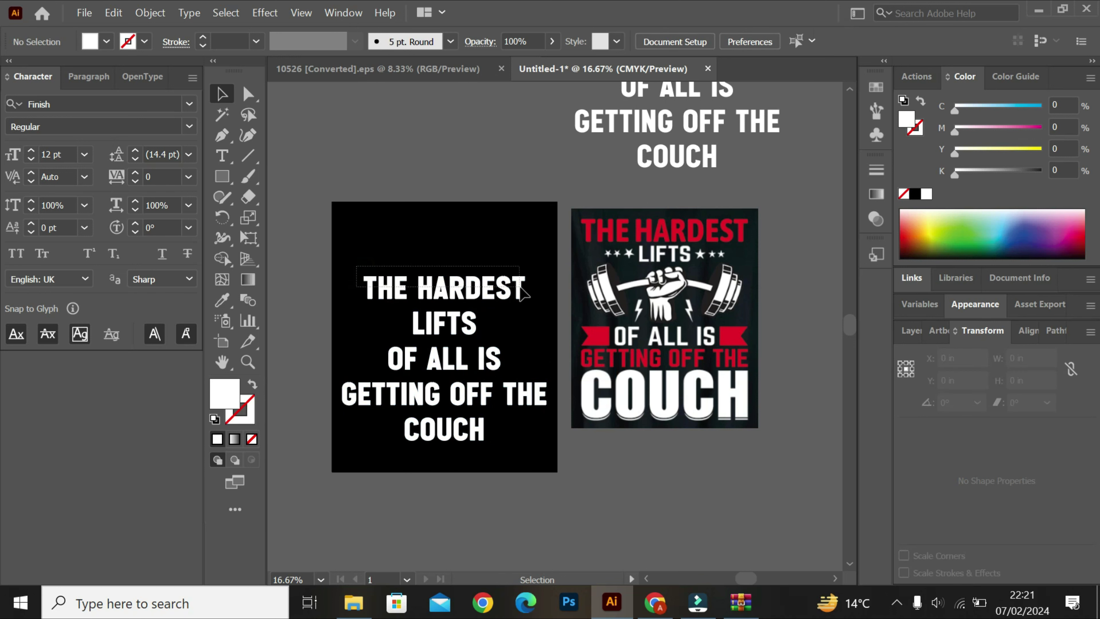
{"action": "key", "text": "v"}
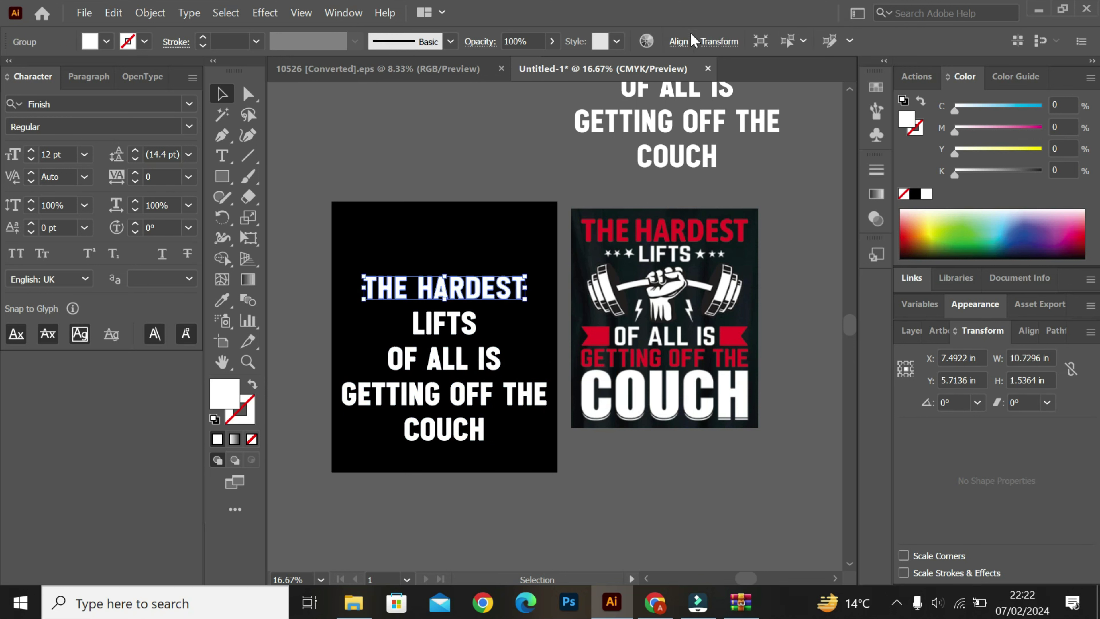
- Scale THE HARDEST proportionally to 15 in wide and align it to the artboard's top
{"action": "left_click", "coordinate": [706, 42]}
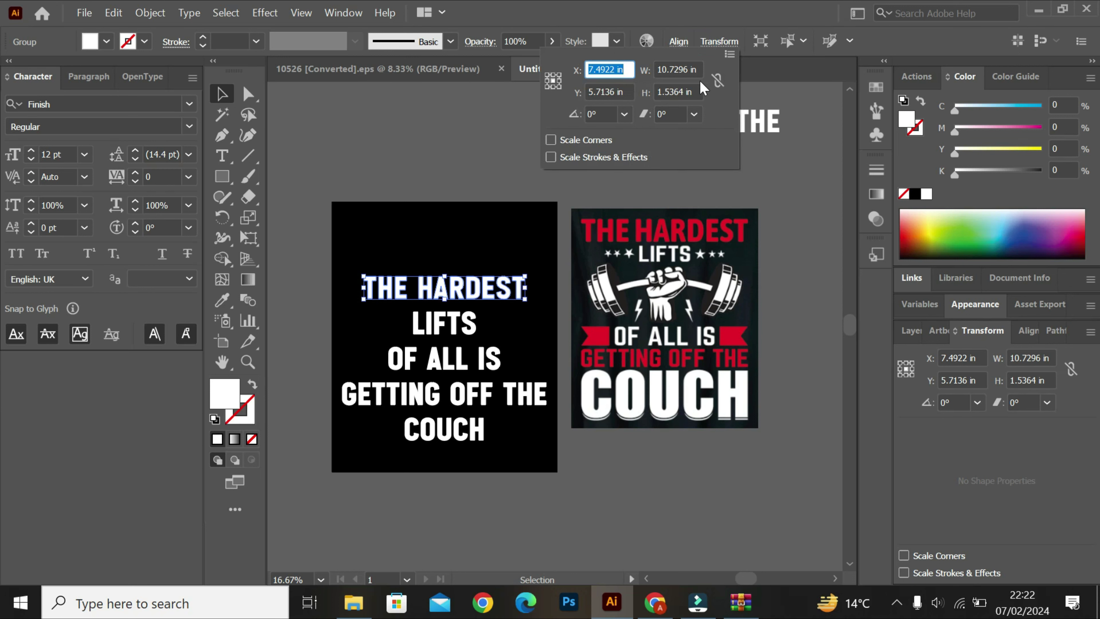
{"action": "left_click", "coordinate": [717, 81]}
{"action": "left_click", "coordinate": [686, 69]}
{"action": "type", "text": "15"}
{"action": "key", "text": "Return"}
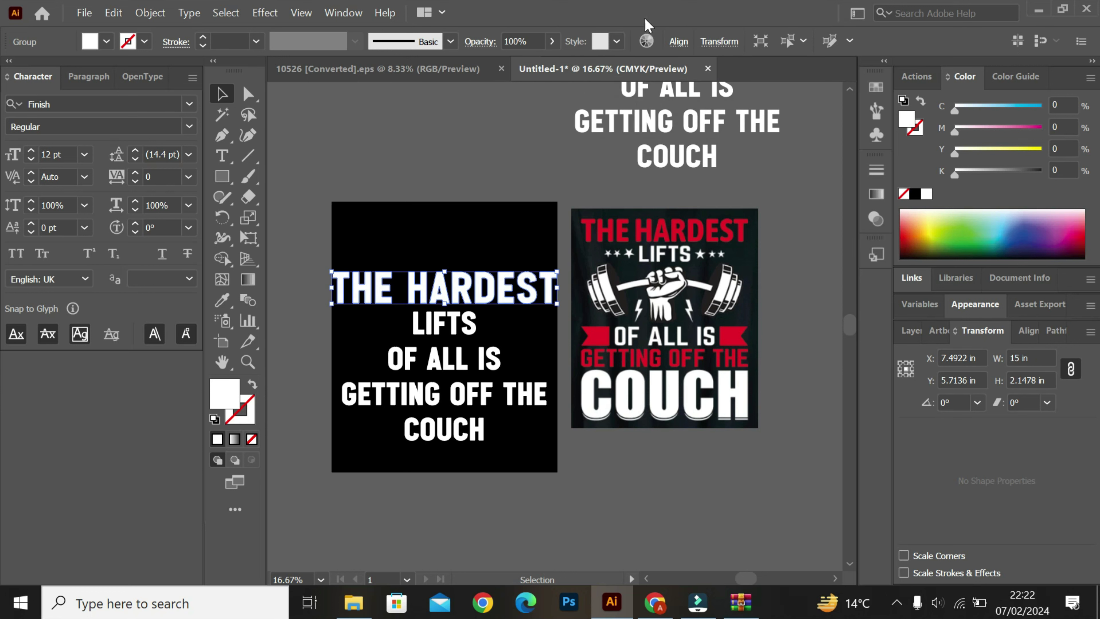
{"action": "left_click", "coordinate": [679, 42]}
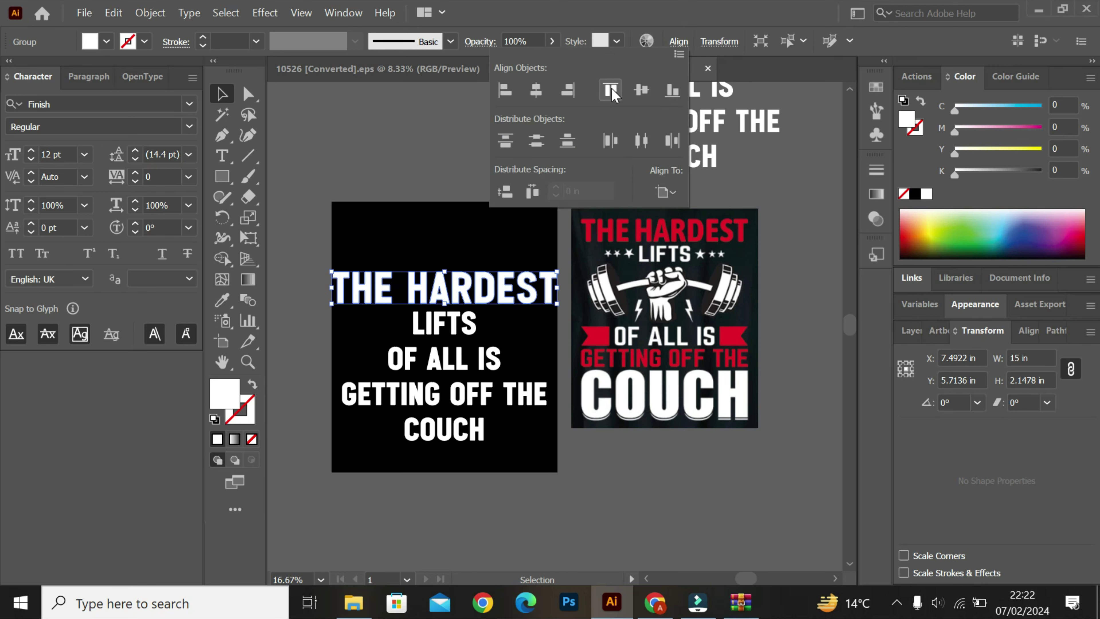
{"action": "left_click", "coordinate": [612, 91]}
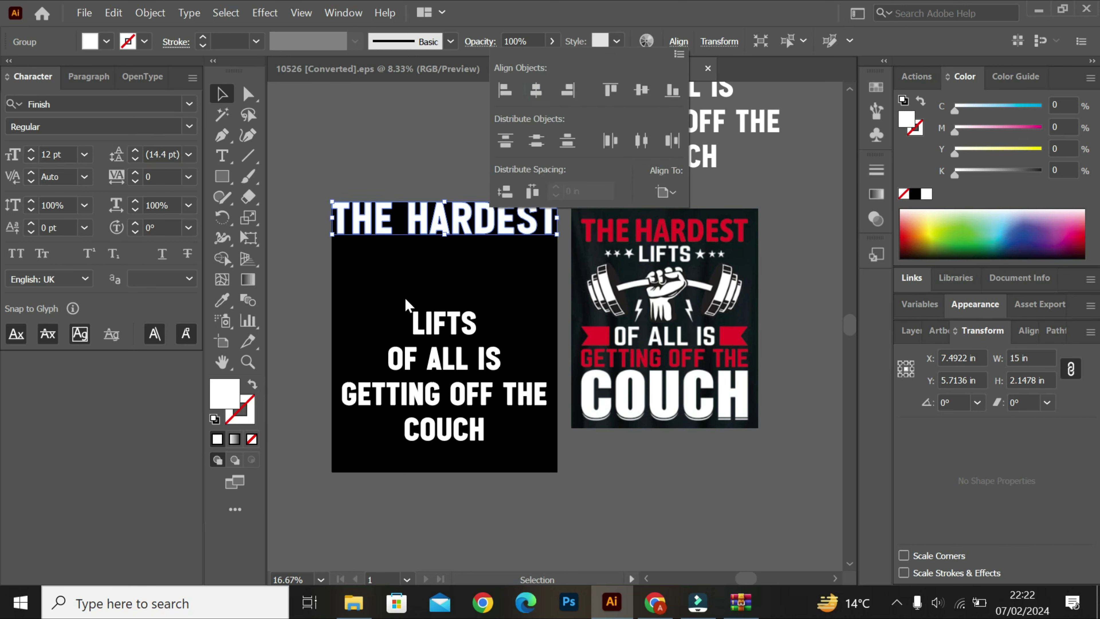
{"action": "left_click", "coordinate": [407, 305]}
- Move LIFTS up beneath THE HARDEST and centre it horizontally on the artboard
{"action": "left_click", "coordinate": [473, 325]}
{"action": "left_click_drag", "start_coordinate": [478, 327], "coordinate": [478, 253]}
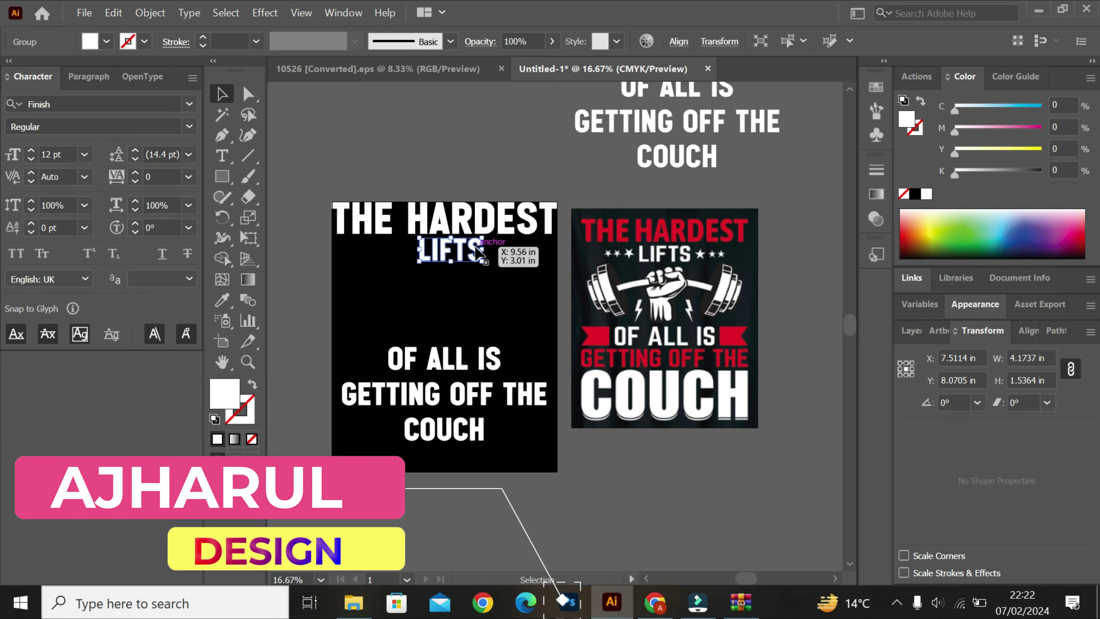
{"action": "left_click", "coordinate": [678, 41]}
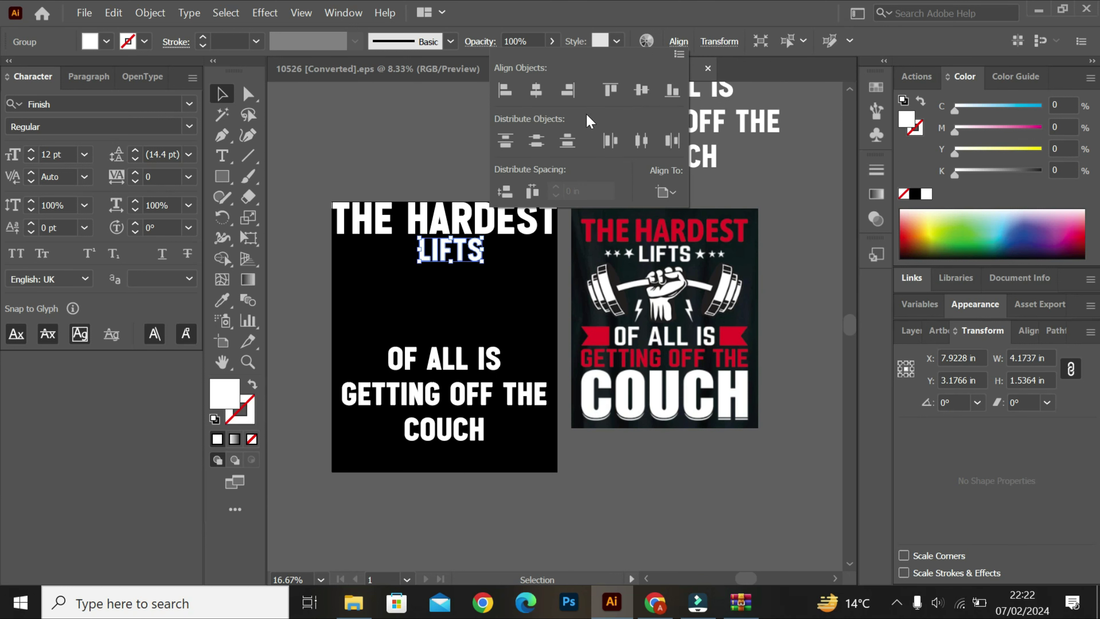
{"action": "left_click", "coordinate": [536, 90]}
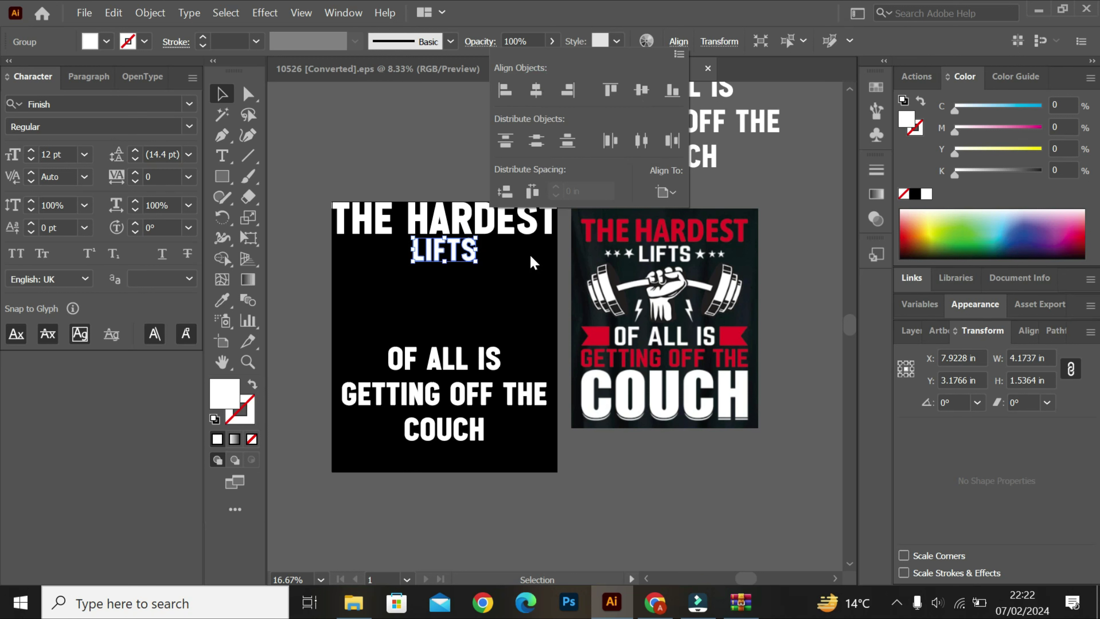
{"action": "left_click", "coordinate": [501, 308]}
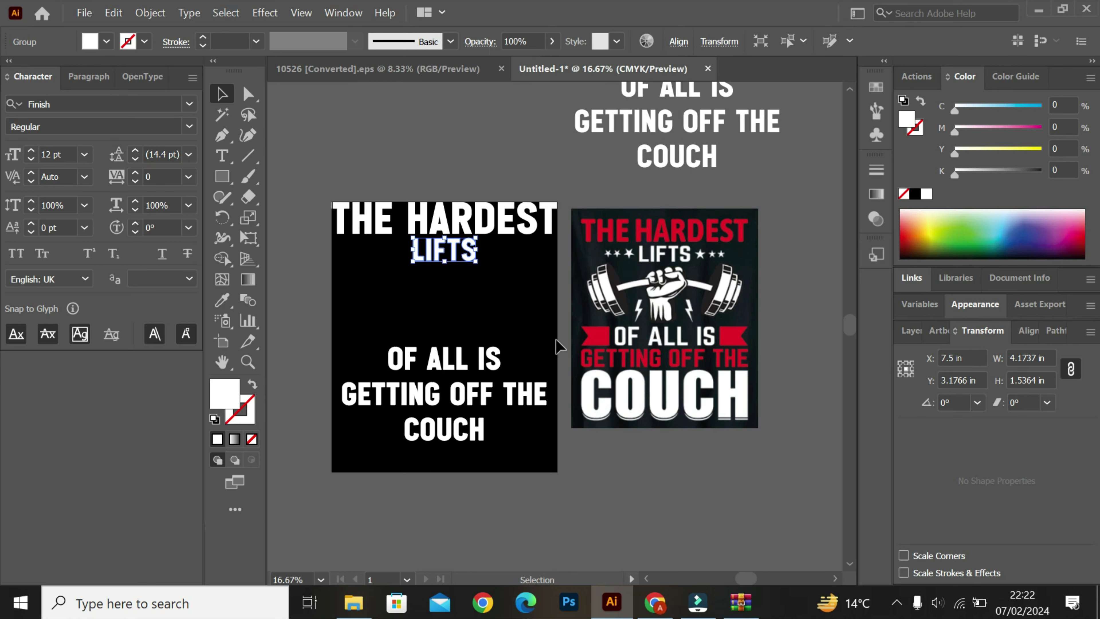
{"action": "left_click", "coordinate": [902, 601]}
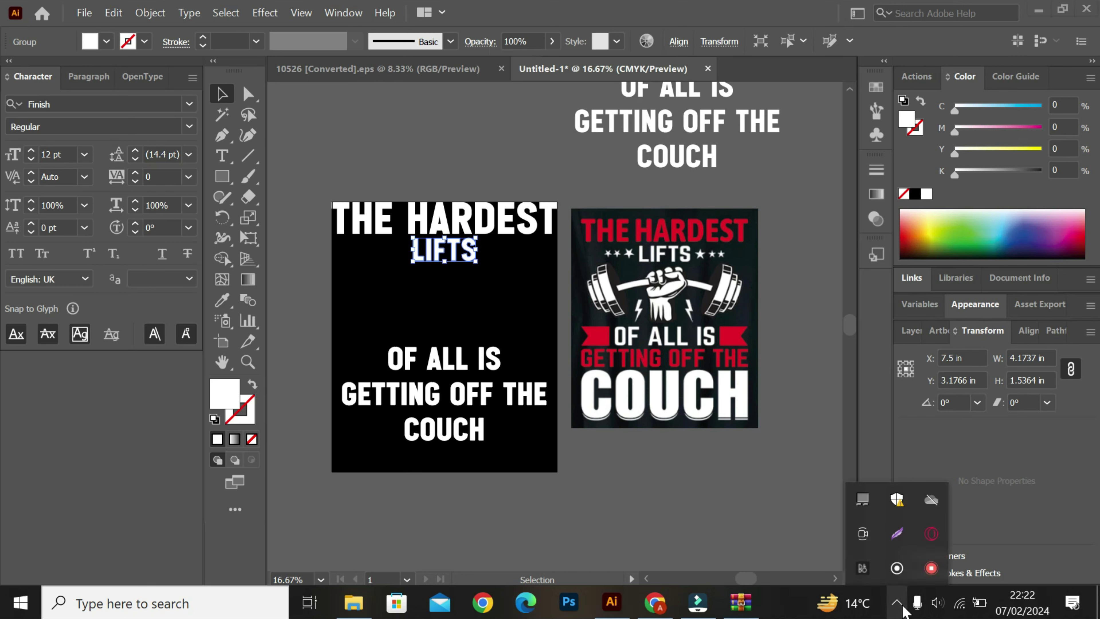
{"action": "left_click", "coordinate": [902, 601]}
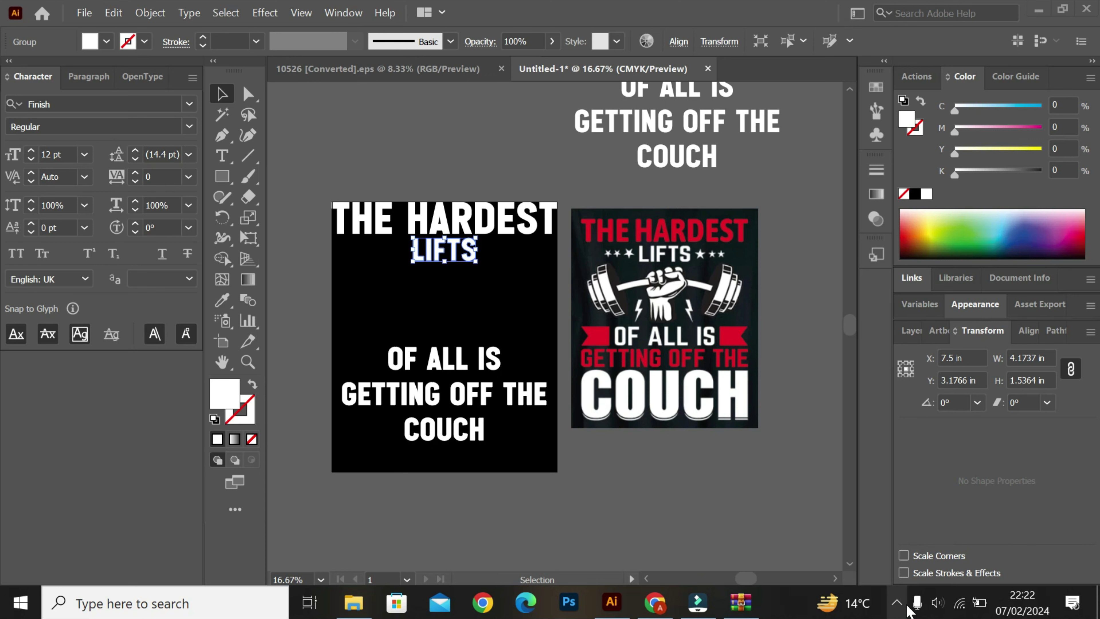
{"action": "left_click", "coordinate": [896, 603]}
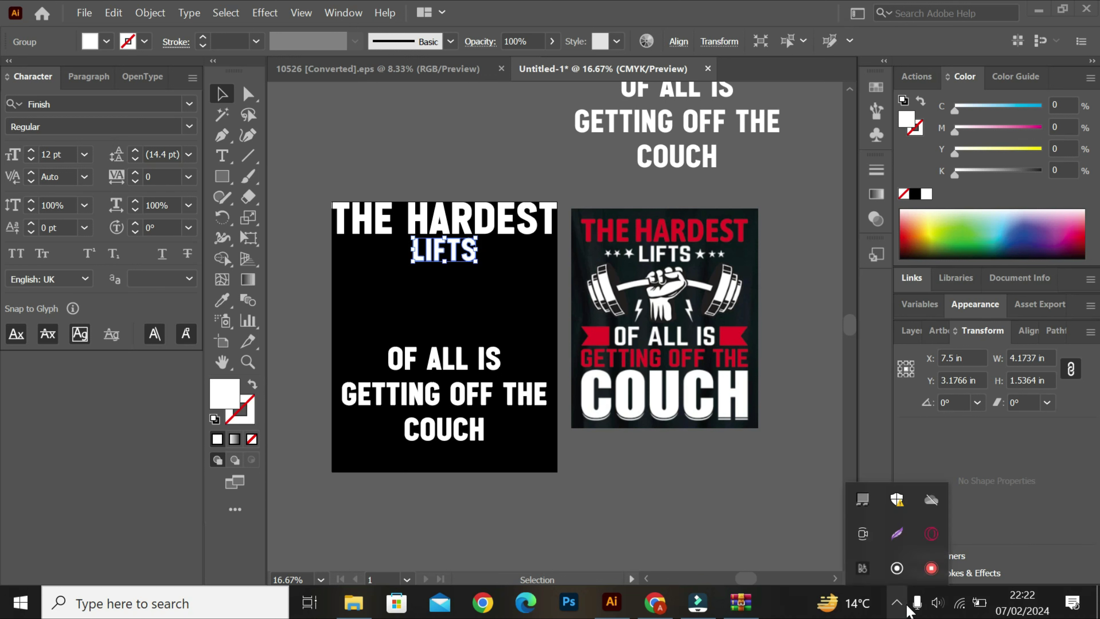
{"action": "right_click", "coordinate": [933, 569]}
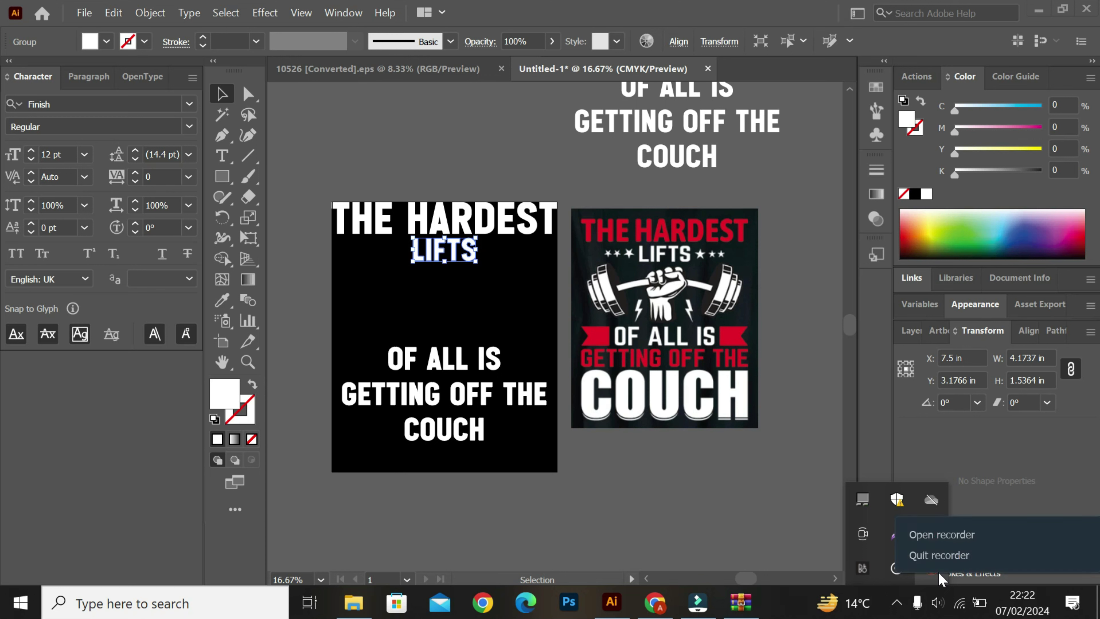
{"action": "left_click", "coordinate": [752, 534]}
{"action": "key", "text": "a"}
- Move the OF ALL IS line up closer to LIFTS
{"action": "left_click_drag", "start_coordinate": [368, 339], "coordinate": [507, 357]}
{"action": "key", "text": "v"}
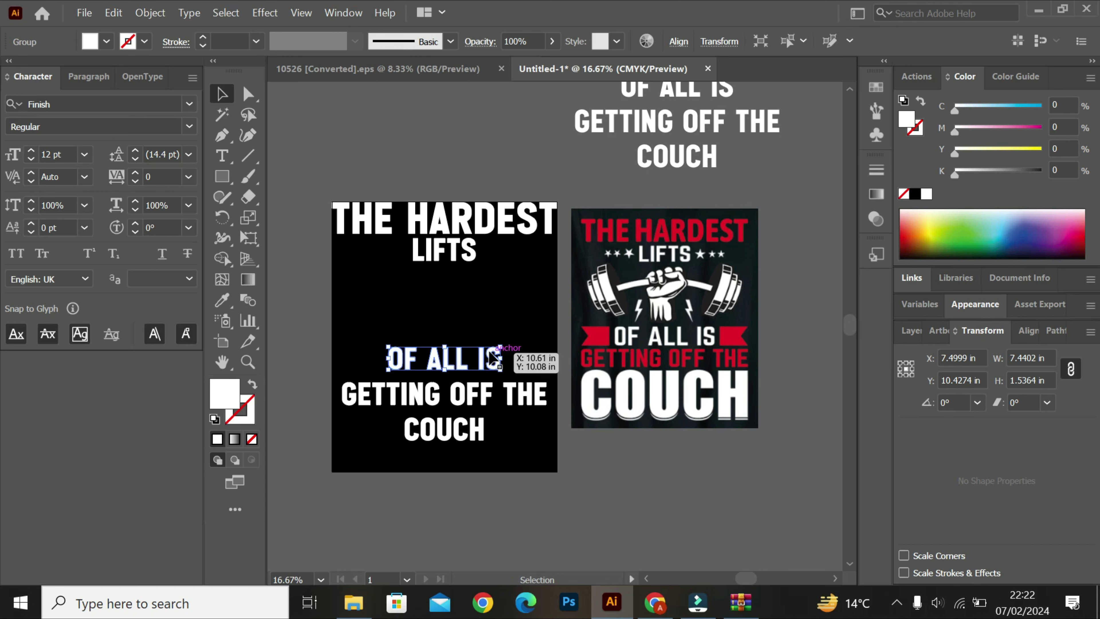
{"action": "left_click_drag", "start_coordinate": [490, 347], "coordinate": [490, 318]}
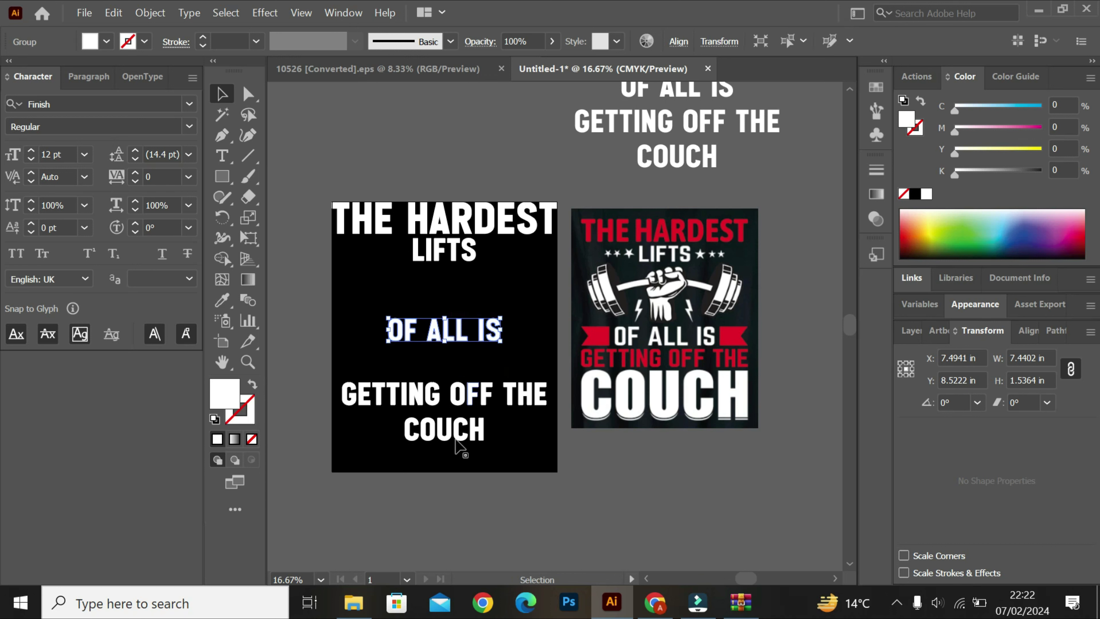
- Scale COUCH to 15 in wide and align it to the artboard's bottom centre
{"action": "left_click_drag", "start_coordinate": [529, 474], "coordinate": [533, 477]}
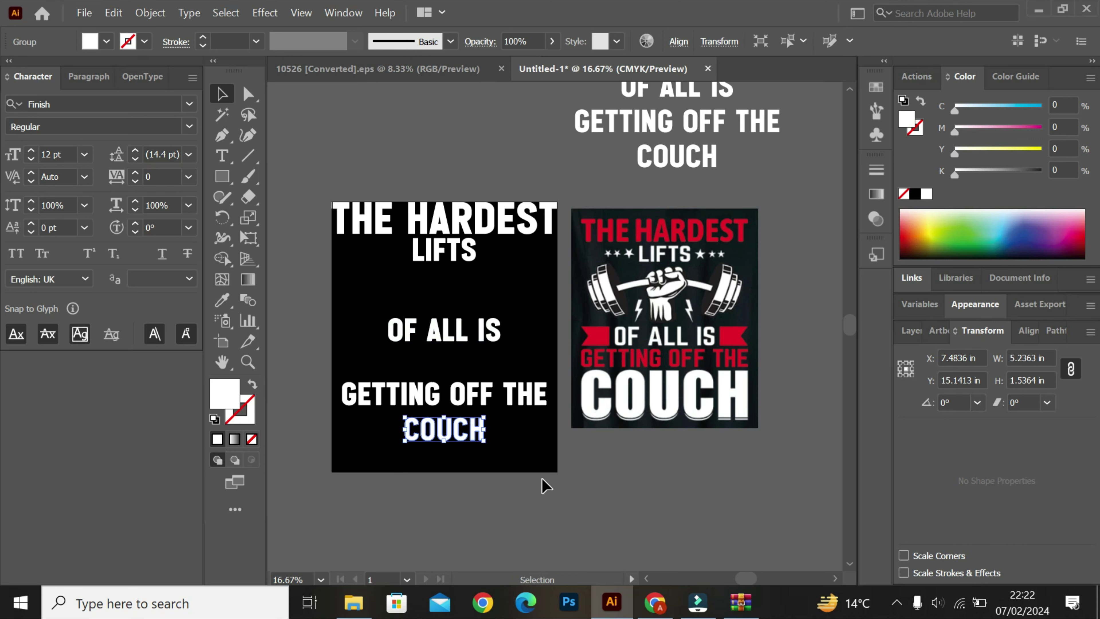
{"action": "left_click", "coordinate": [700, 40]}
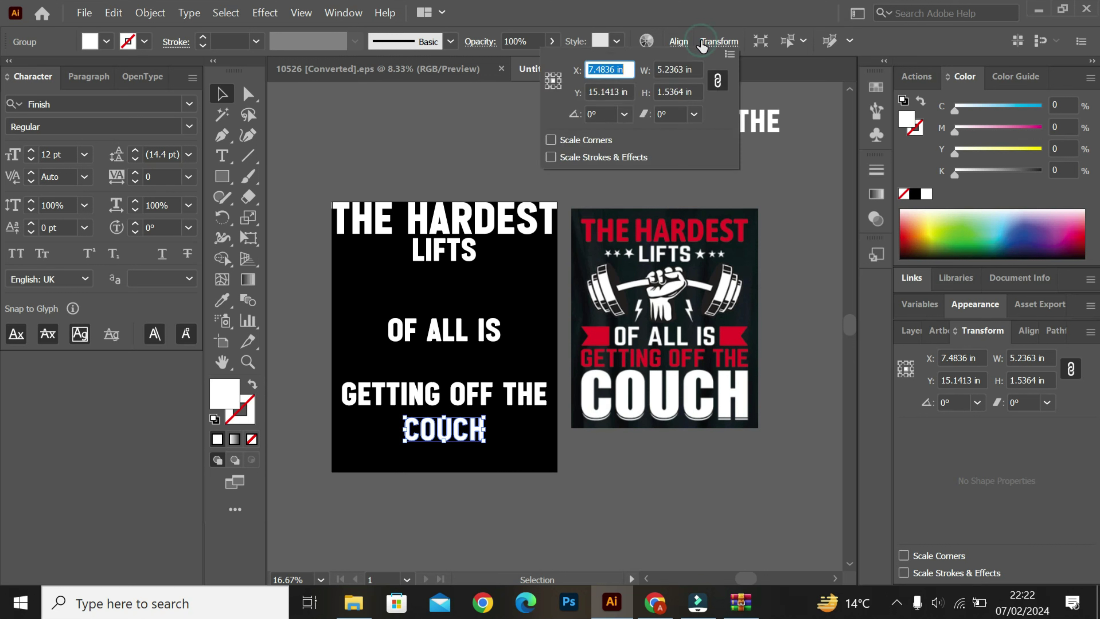
{"action": "double_click", "coordinate": [674, 69]}
{"action": "type", "text": "15"}
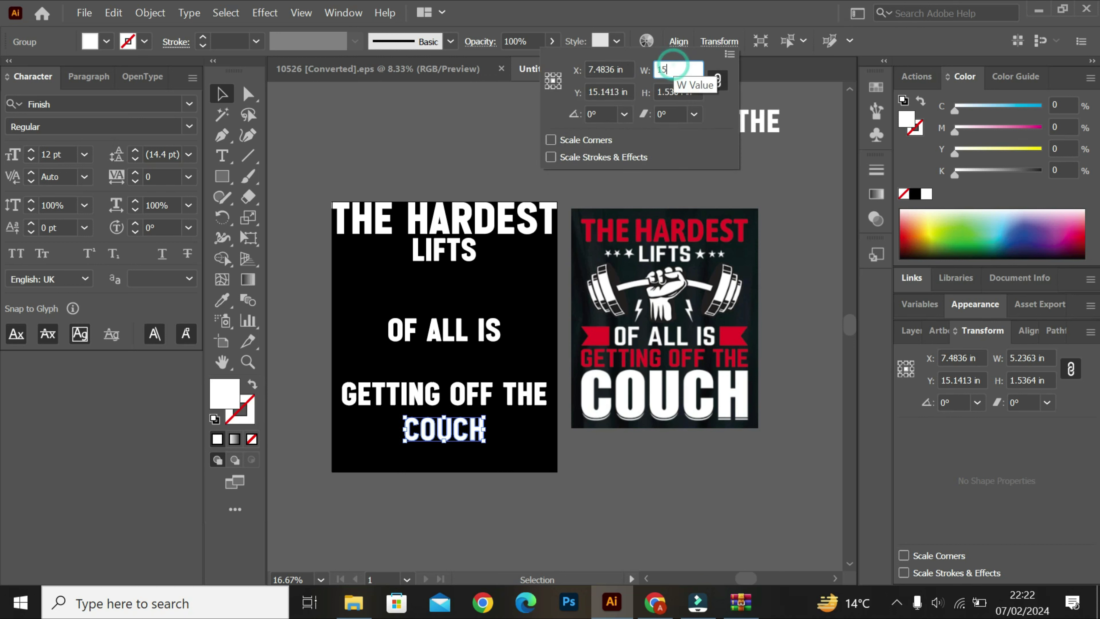
{"action": "key", "text": "Return"}
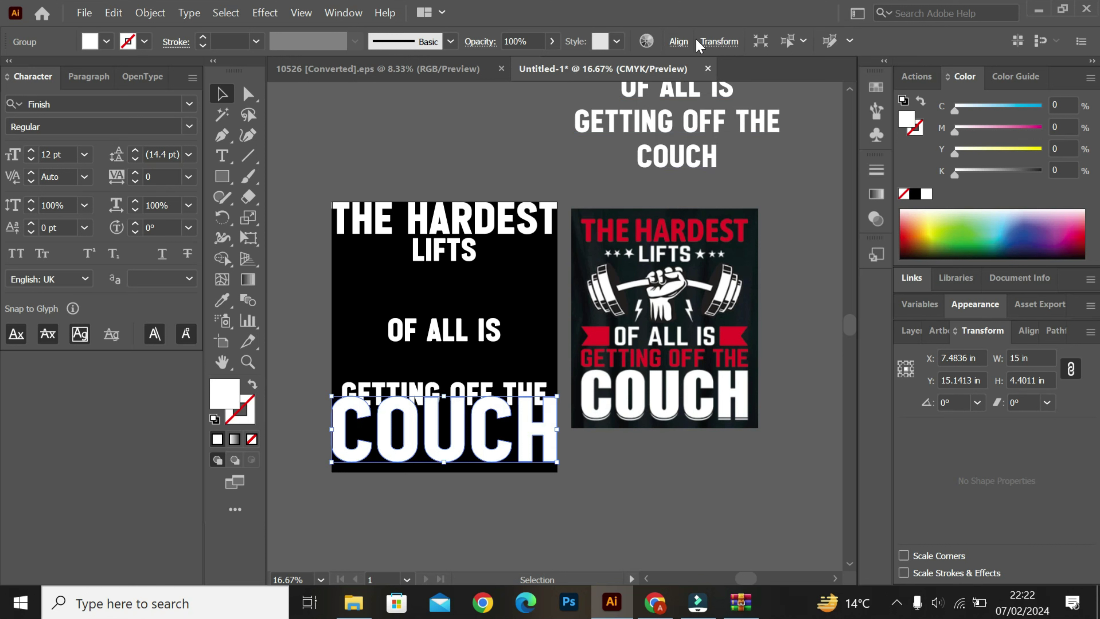
{"action": "left_click", "coordinate": [687, 43]}
{"action": "left_click", "coordinate": [671, 90]}
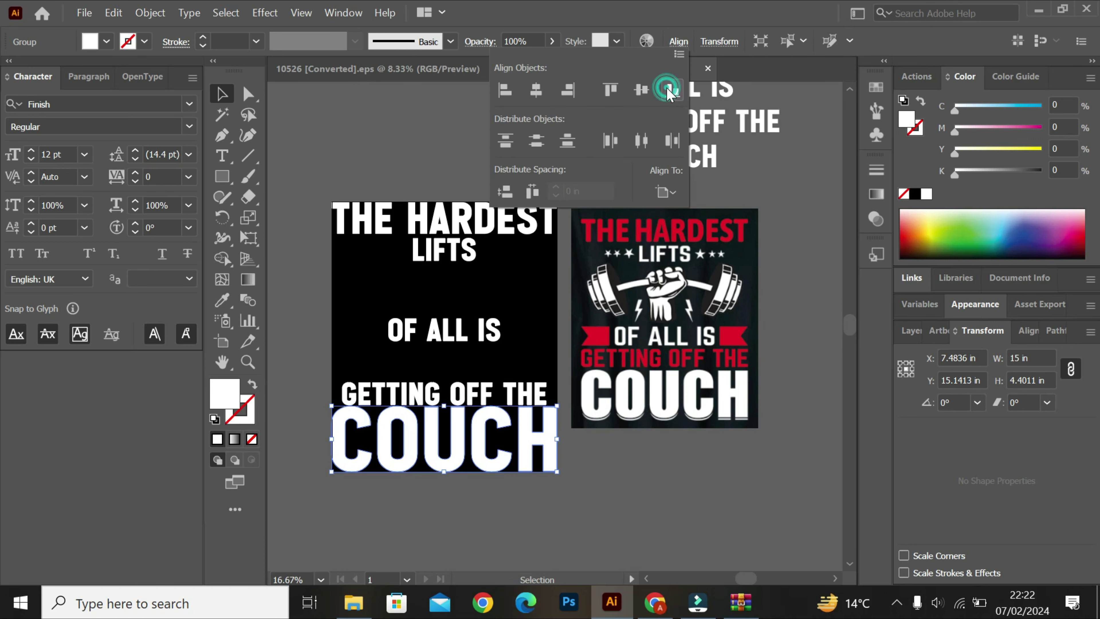
{"action": "left_click", "coordinate": [537, 89]}
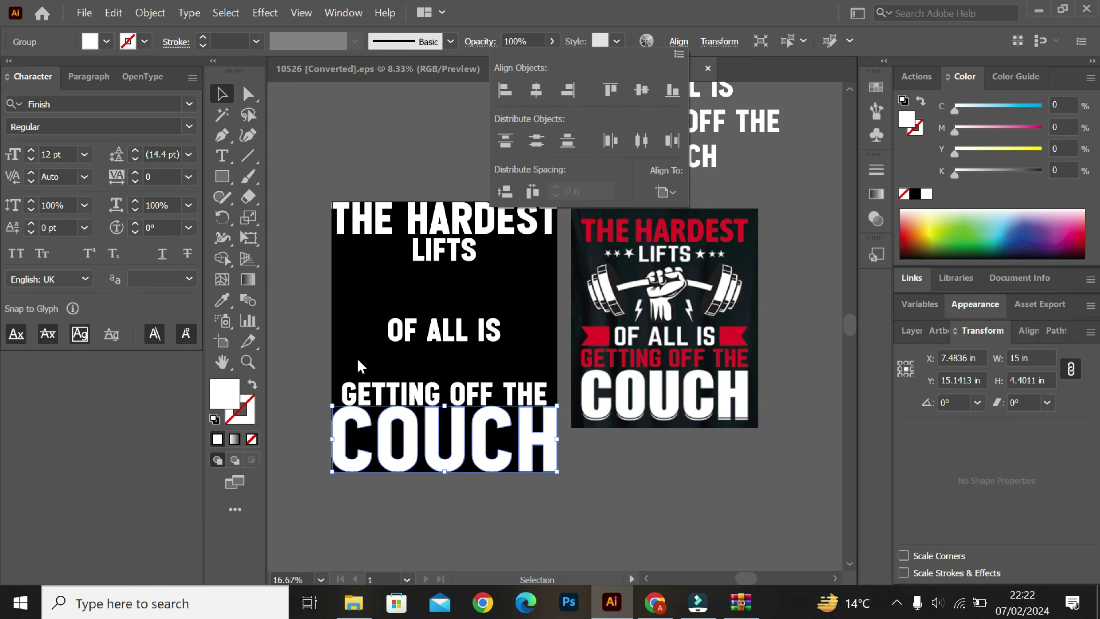
{"action": "left_click", "coordinate": [335, 374]}
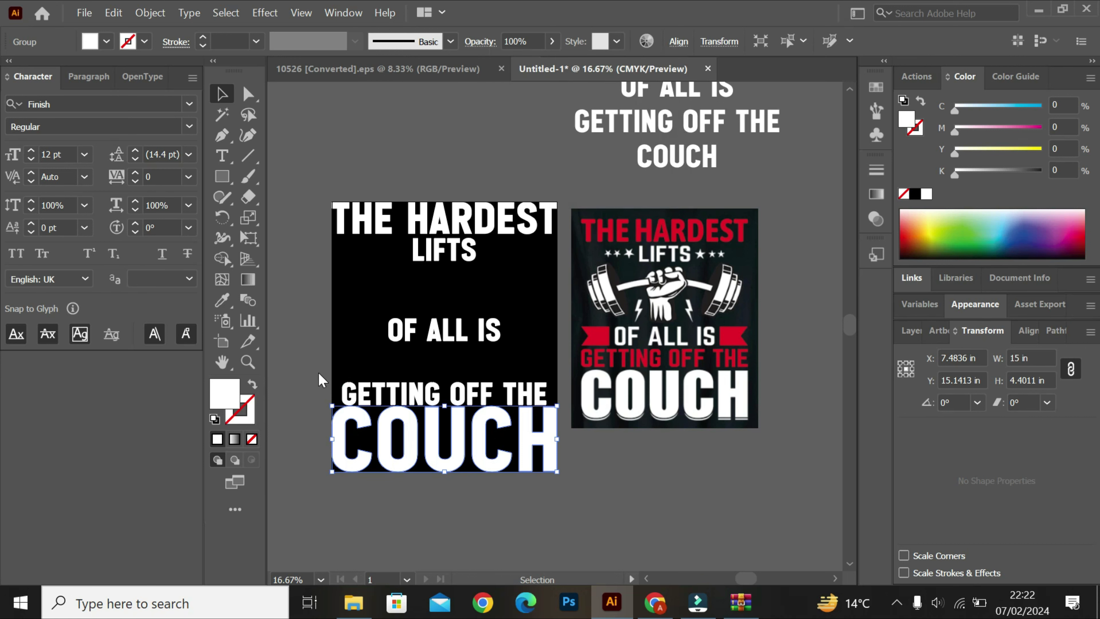
{"action": "key", "text": "a"}
{"action": "left_click_drag", "start_coordinate": [310, 366], "coordinate": [542, 396]}
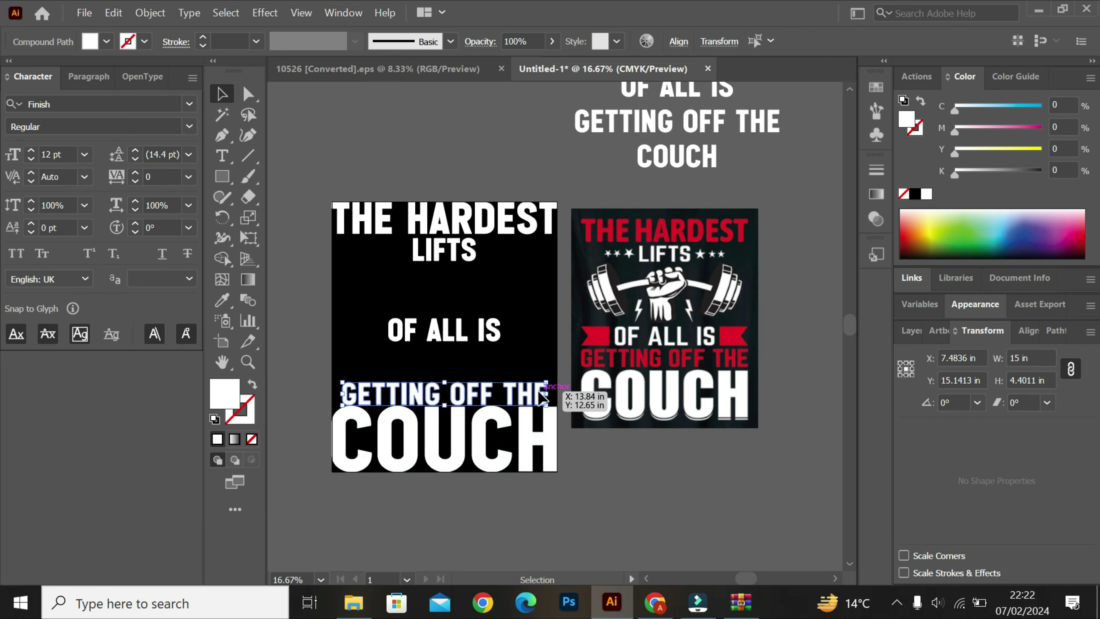
- Centre GETTING OFF THE, widen it to 15 in, and nudge it just above COUCH
{"action": "key", "text": "v"}
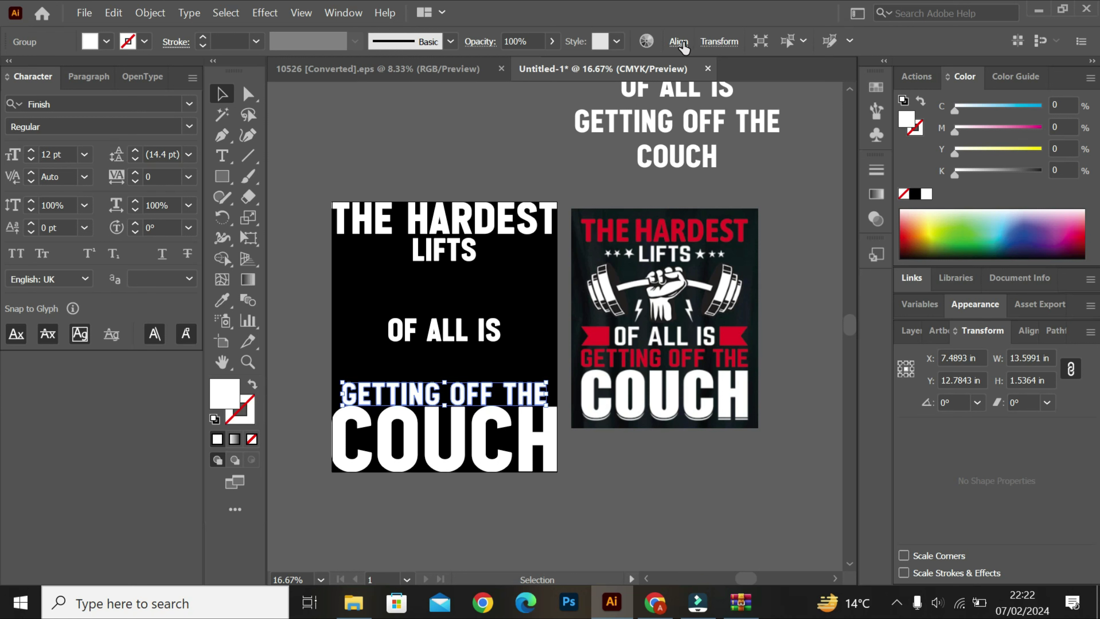
{"action": "left_click", "coordinate": [678, 42]}
{"action": "left_click", "coordinate": [537, 91]}
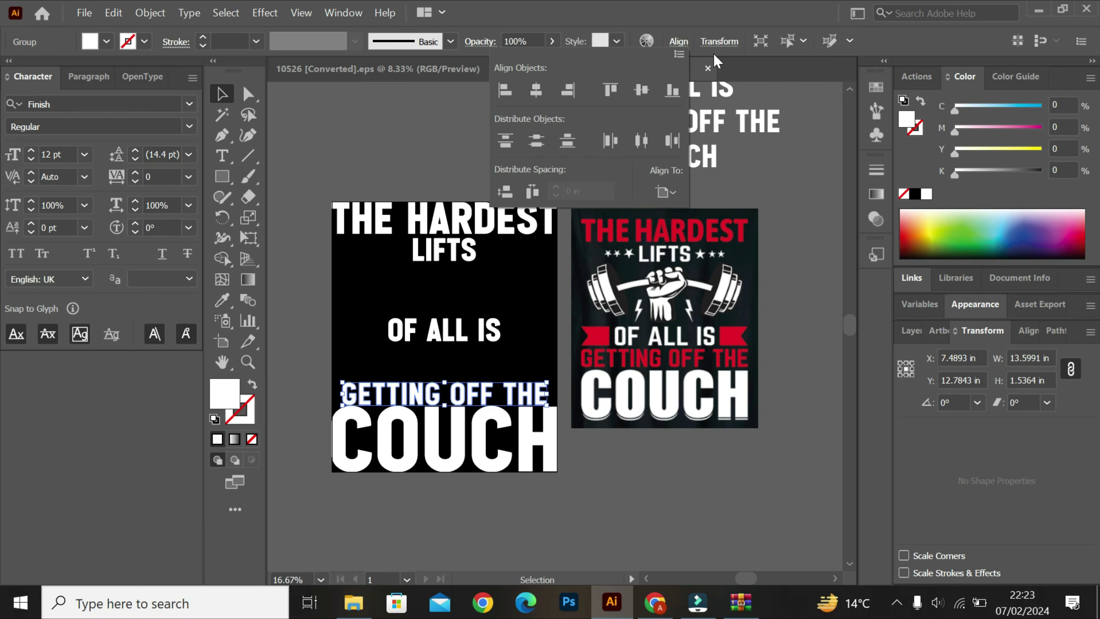
{"action": "left_click", "coordinate": [723, 47]}
{"action": "type", "text": "7.5"}
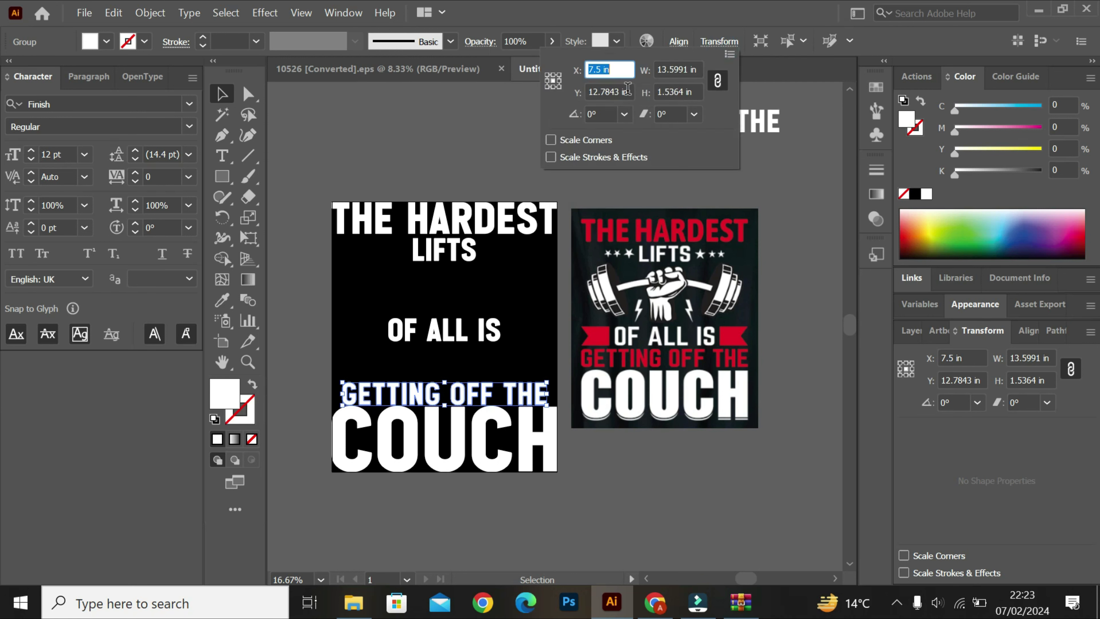
{"action": "double_click", "coordinate": [674, 67]}
{"action": "type", "text": "15"}
{"action": "key", "text": "Return"}
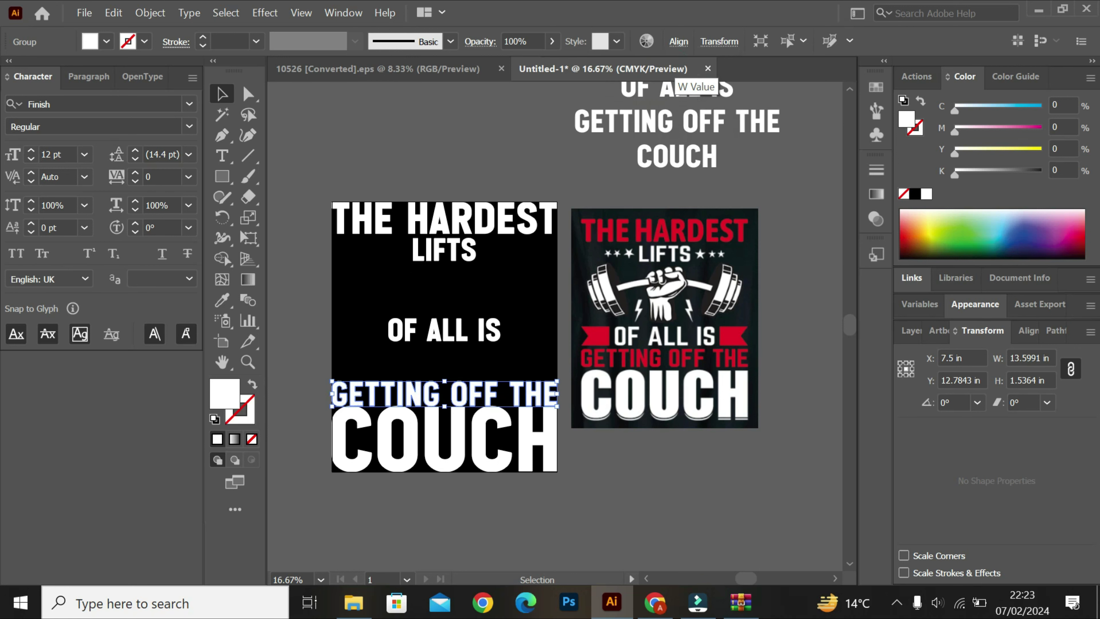
{"action": "key", "text": "shift+Up"}
{"action": "key", "text": "shift+Up"}
{"action": "key", "text": "shift+Up"}
{"action": "key", "text": "shift+Down"}
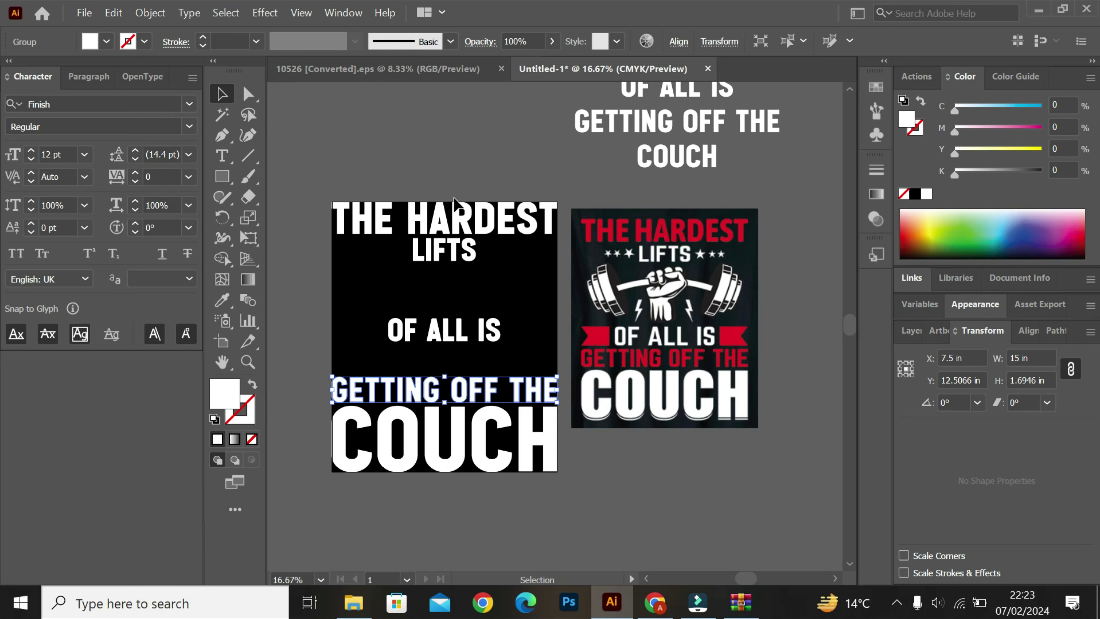
- Nudge OF ALL IS down toward GETTING OFF THE
{"action": "left_click", "coordinate": [405, 329]}
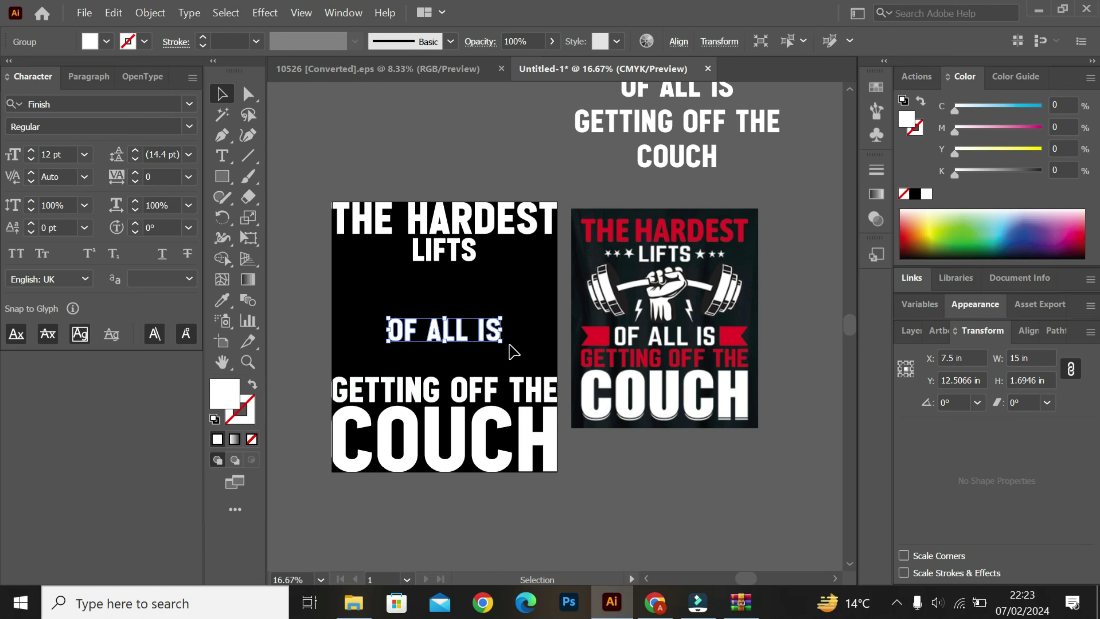
{"action": "key", "text": "shift+Down"}
{"action": "key", "text": "shift+Down"}
{"action": "key", "text": "shift+Down"}
{"action": "key", "text": "shift+Down"}
{"action": "key", "text": "shift+Down"}
{"action": "key", "text": "shift+Down"}
{"action": "key", "text": "shift+Down"}
{"action": "key", "text": "shift+Down"}
{"action": "key", "text": "shift+Down"}
{"action": "key", "text": "shift+Down"}
{"action": "key", "text": "shift+Down"}
{"action": "key", "text": "shift+Down"}
{"action": "key", "text": "shift+Down"}
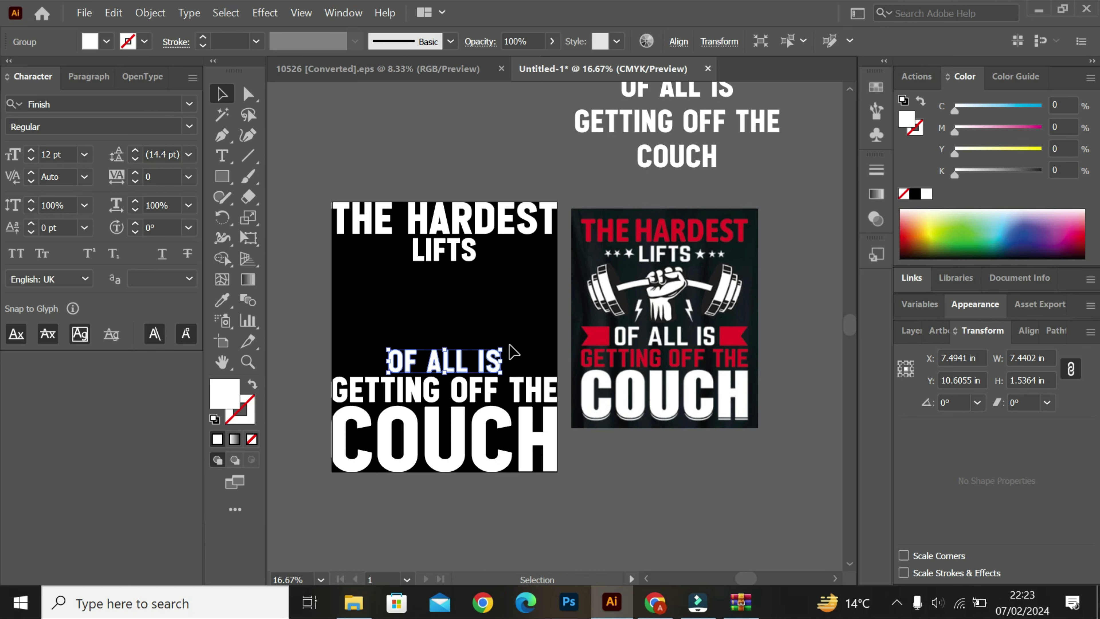
{"action": "left_click", "coordinate": [680, 41]}
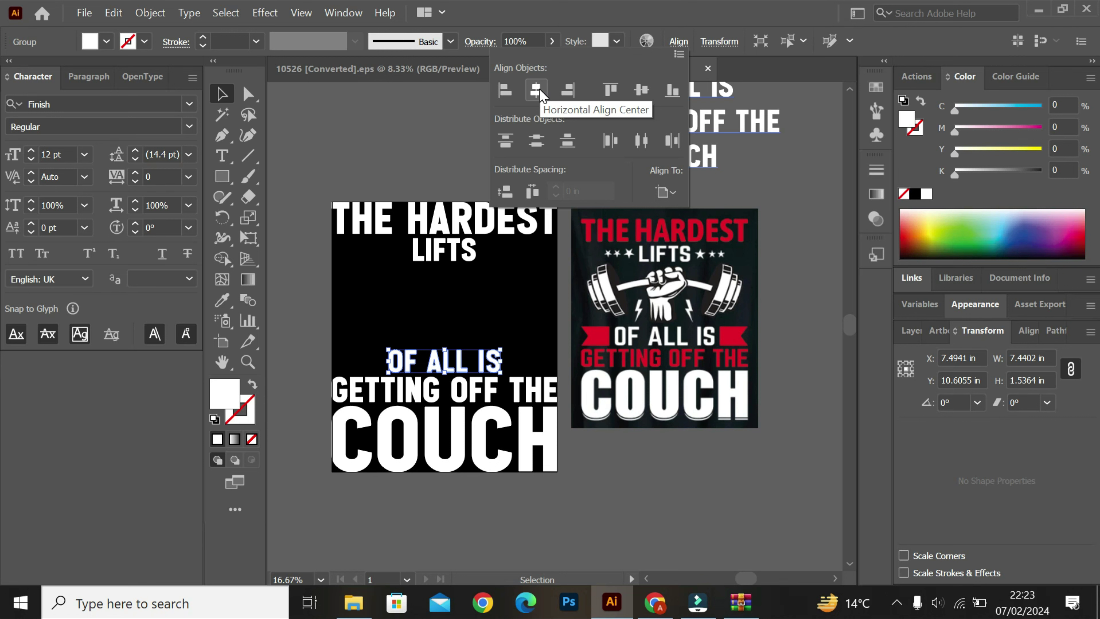
{"action": "left_click", "coordinate": [408, 303]}
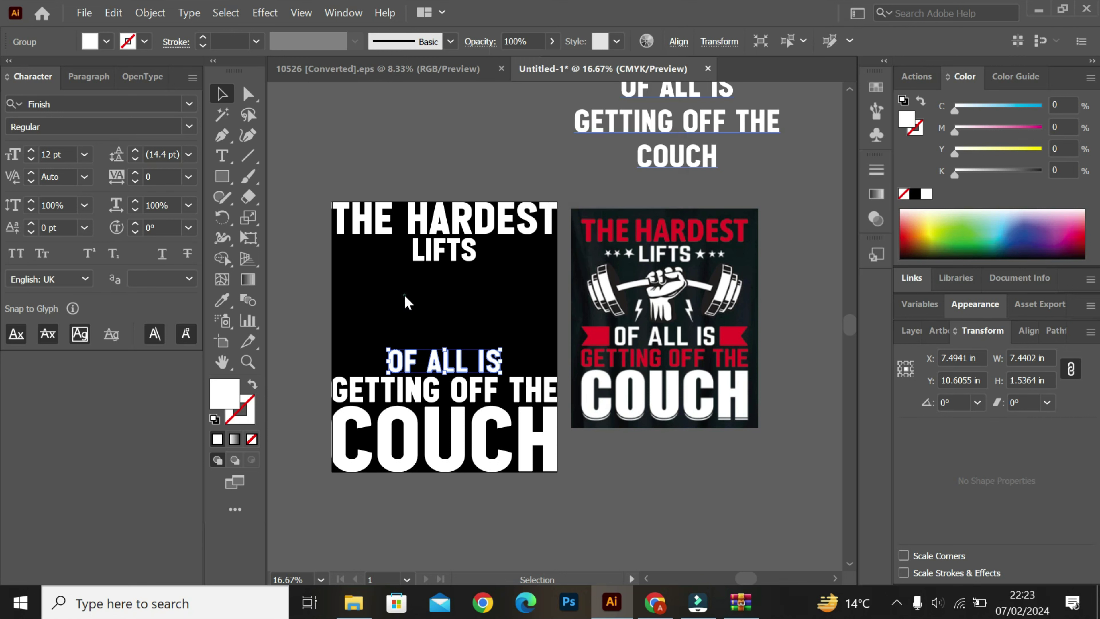
- Draw a wide white rectangle and a small white square beside the artboard
{"action": "left_click", "coordinate": [222, 175]}
{"action": "scroll", "coordinate": [393, 270], "scroll_direction": "left", "scroll_amount": 5}
{"action": "scroll", "coordinate": [393, 270], "scroll_direction": "left", "scroll_amount": 5}
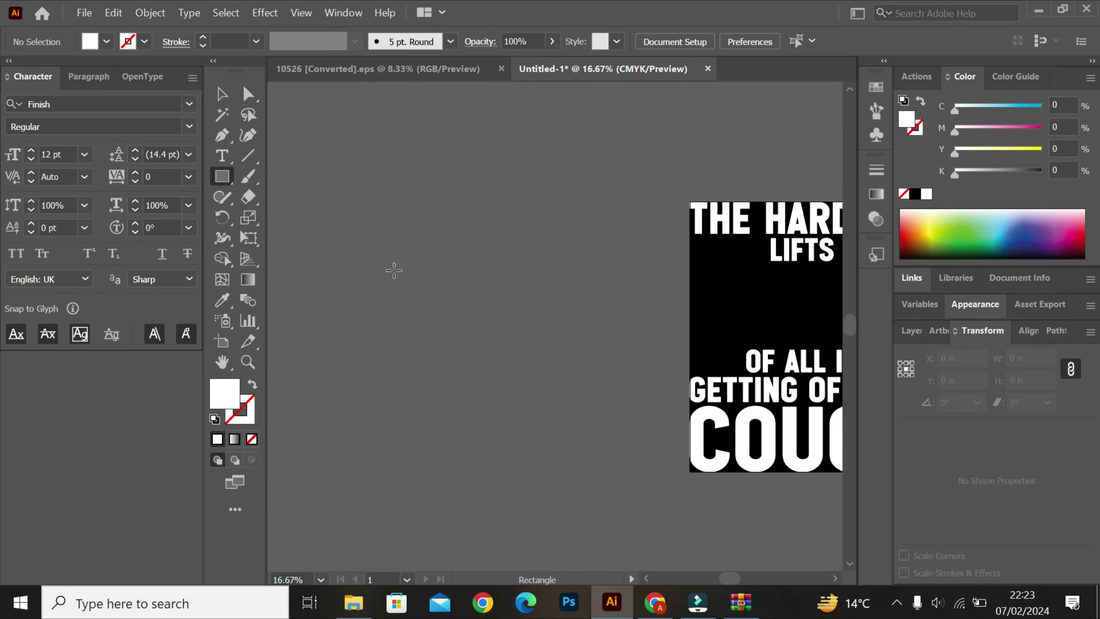
{"action": "left_click_drag", "start_coordinate": [459, 306], "coordinate": [601, 349]}
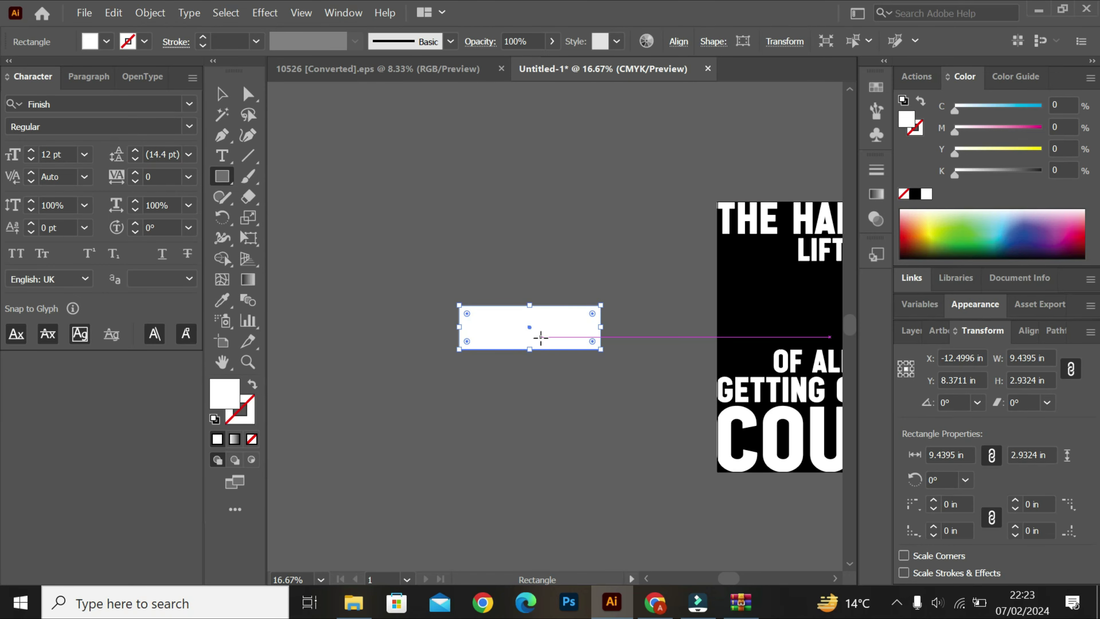
{"action": "left_click", "coordinate": [221, 94]}
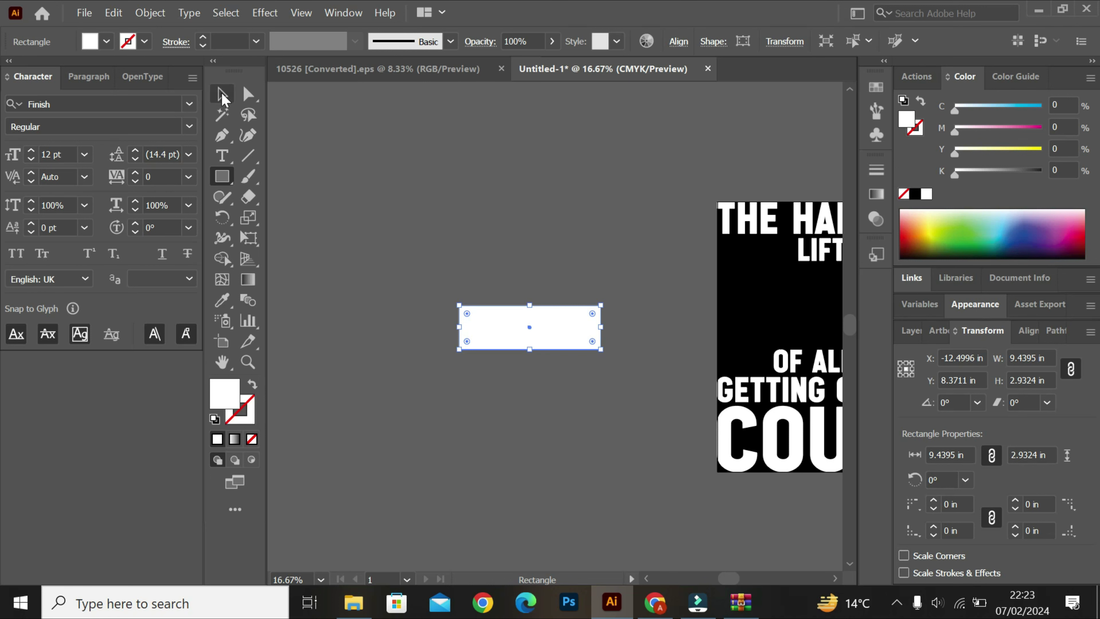
{"action": "left_click", "coordinate": [227, 175]}
{"action": "left_click_drag", "start_coordinate": [388, 199], "coordinate": [436, 245]}
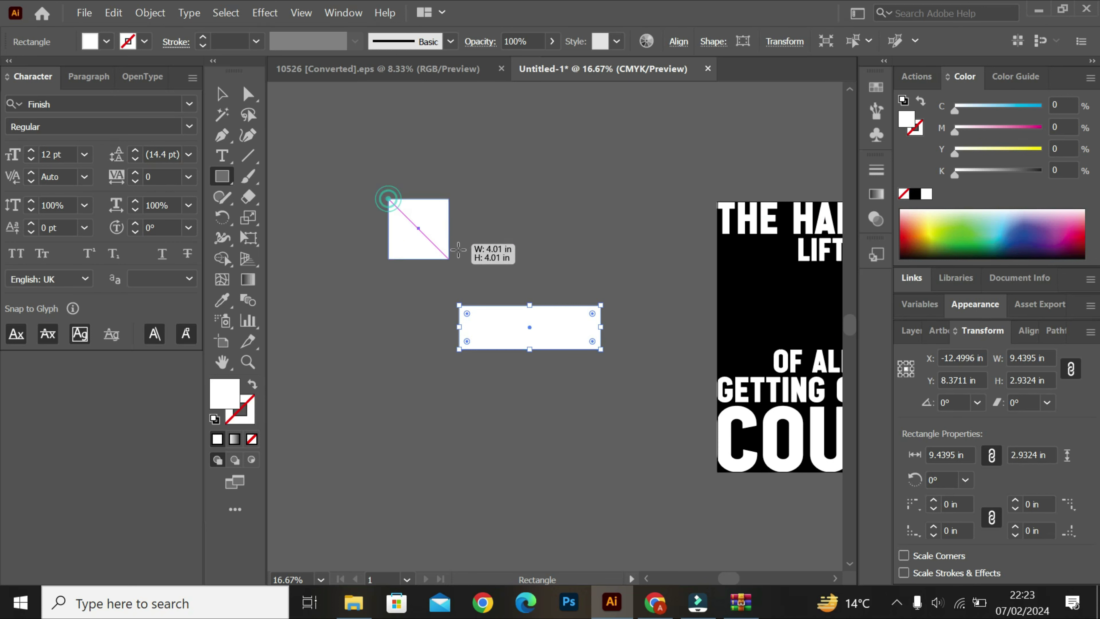
- Rotate the square 45° into a diamond and vertically centre it with the rectangle
{"action": "left_click", "coordinate": [222, 95]}
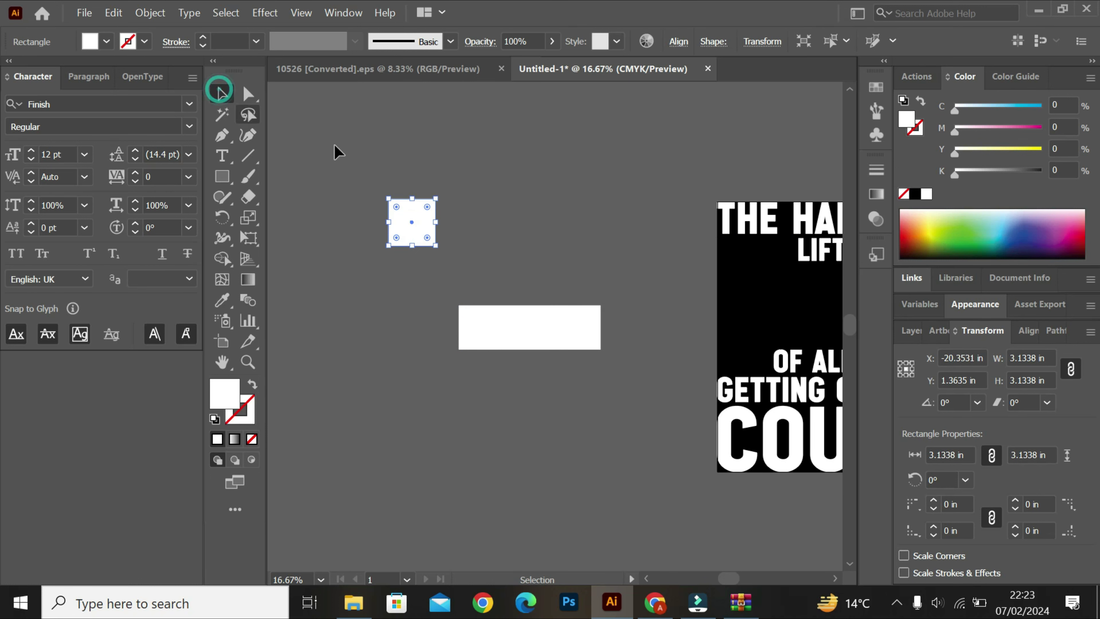
{"action": "left_click_drag", "start_coordinate": [438, 192], "coordinate": [466, 230]}
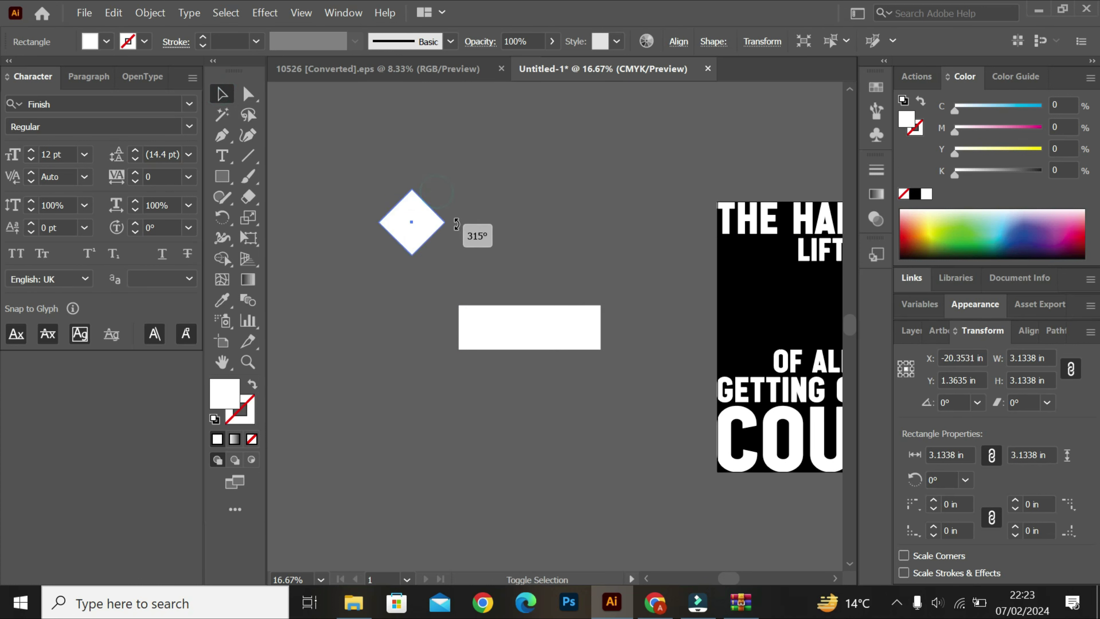
{"action": "left_click", "coordinate": [487, 321], "text": "shift"}
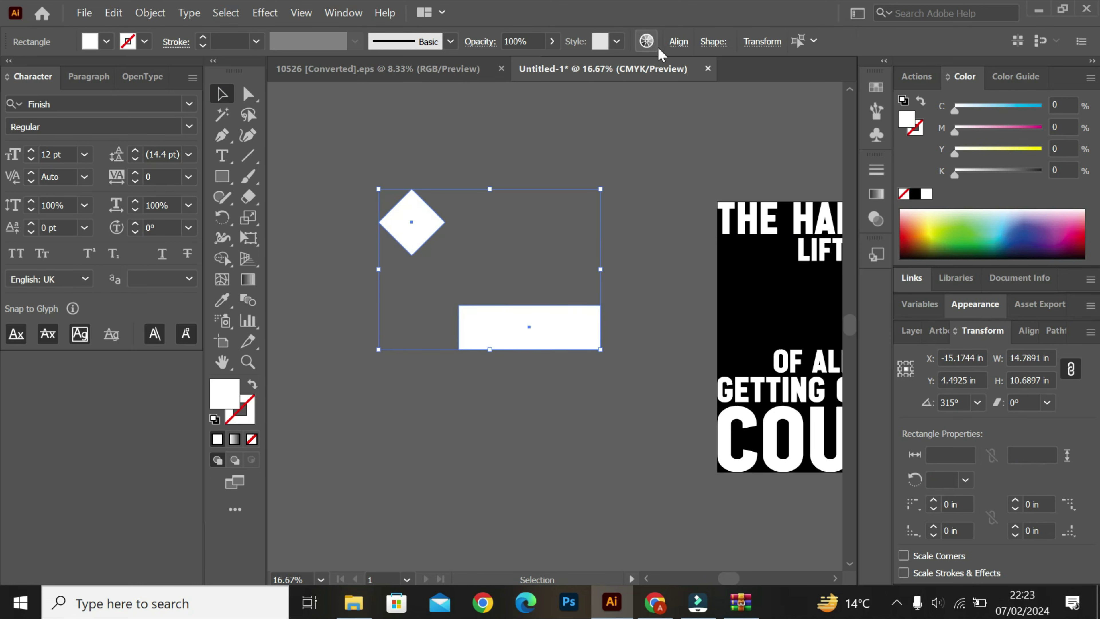
{"action": "left_click", "coordinate": [678, 41]}
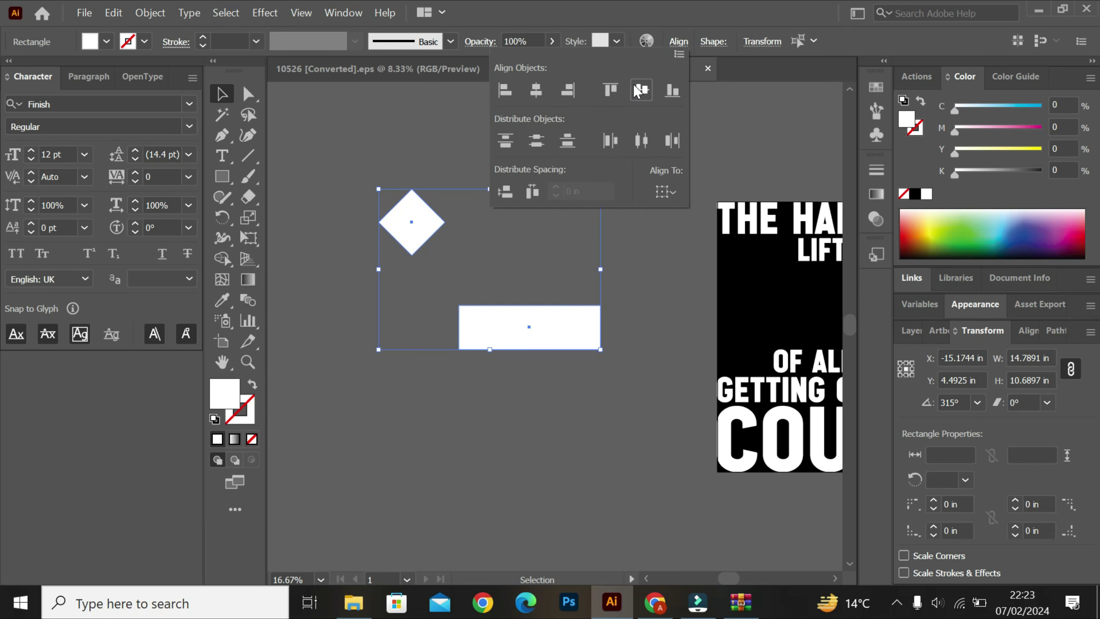
{"action": "left_click", "coordinate": [640, 89]}
{"action": "left_click", "coordinate": [446, 182]}
- Slide the rectangle to overlap the diamond's middle, then select both shapes
{"action": "left_click_drag", "start_coordinate": [538, 273], "coordinate": [464, 277]}
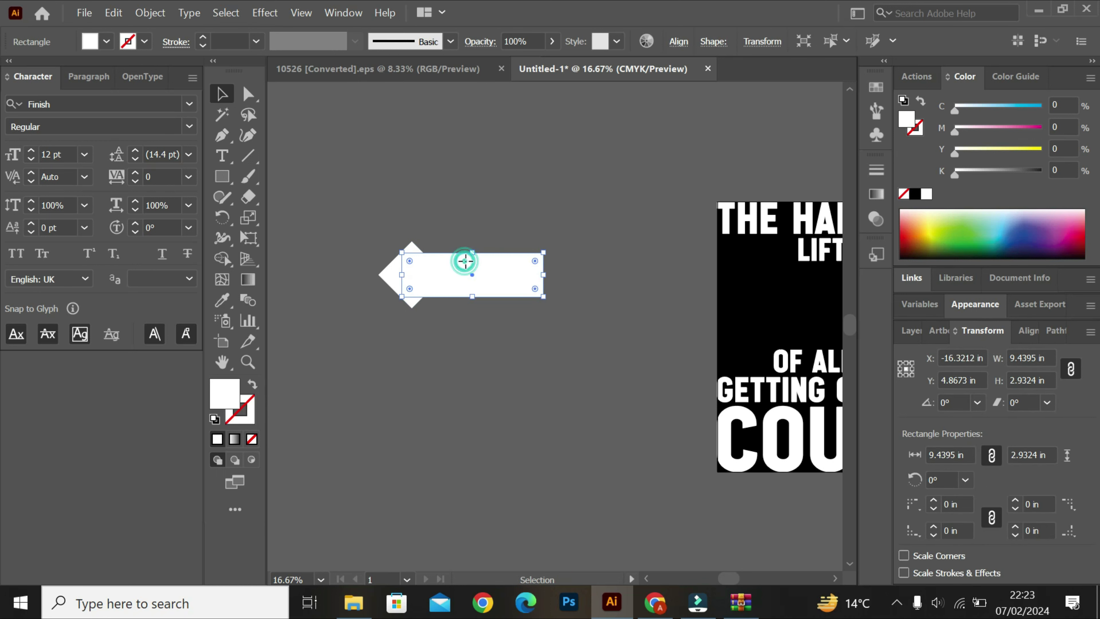
{"action": "left_click_drag", "start_coordinate": [467, 261], "coordinate": [472, 263]}
{"action": "key", "text": "shift"}
{"action": "key", "text": "shift"}
{"action": "key", "text": "shift"}
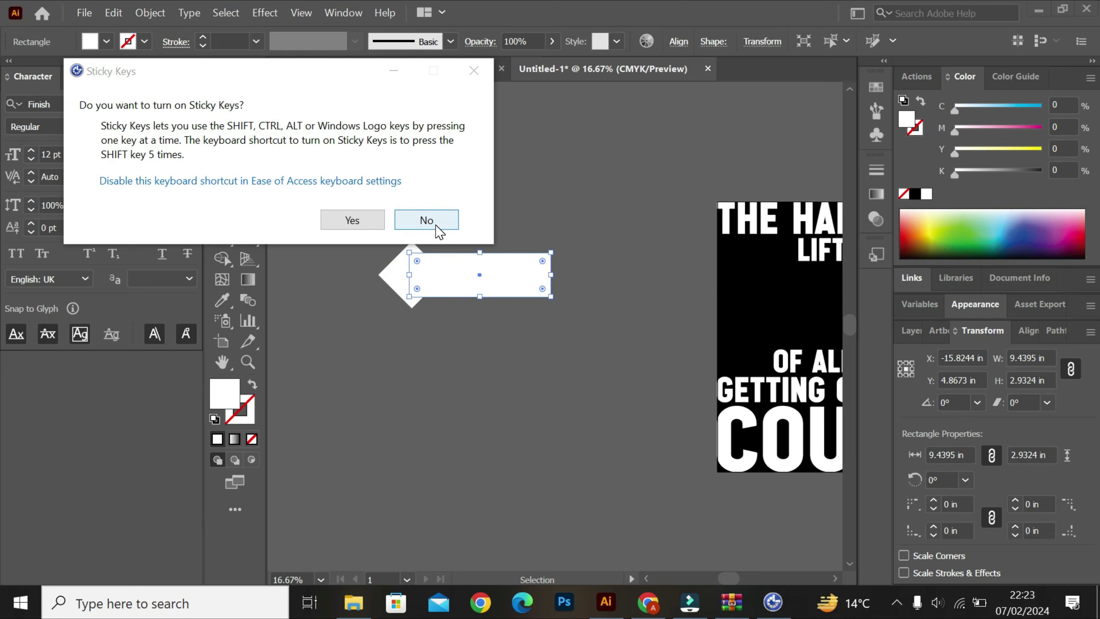
{"action": "left_click", "coordinate": [439, 230]}
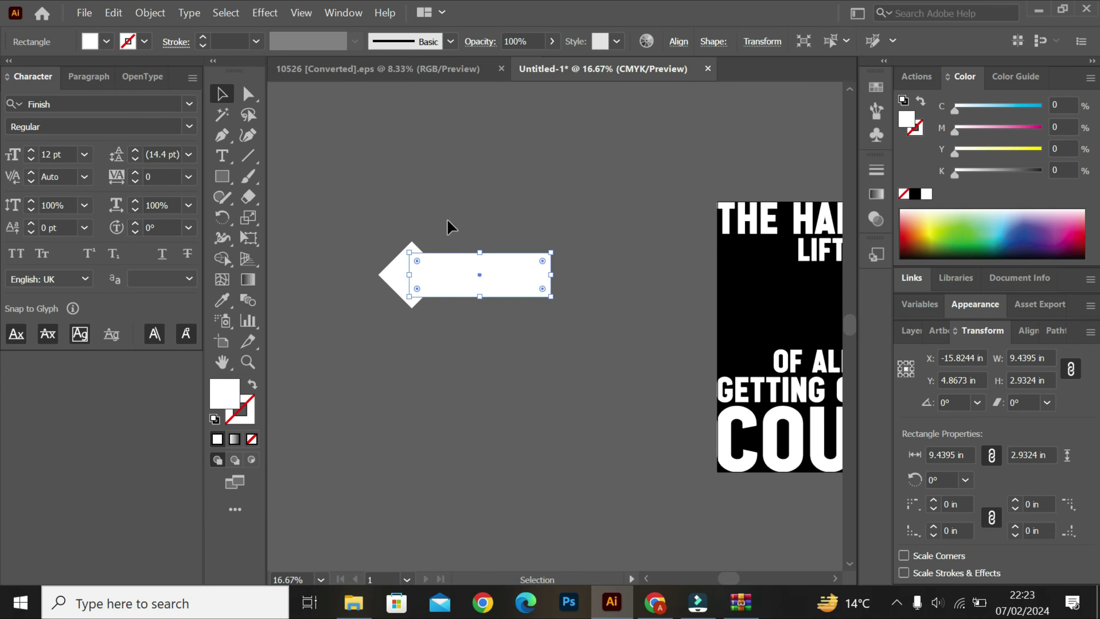
{"action": "left_click_drag", "start_coordinate": [448, 220], "coordinate": [398, 373]}
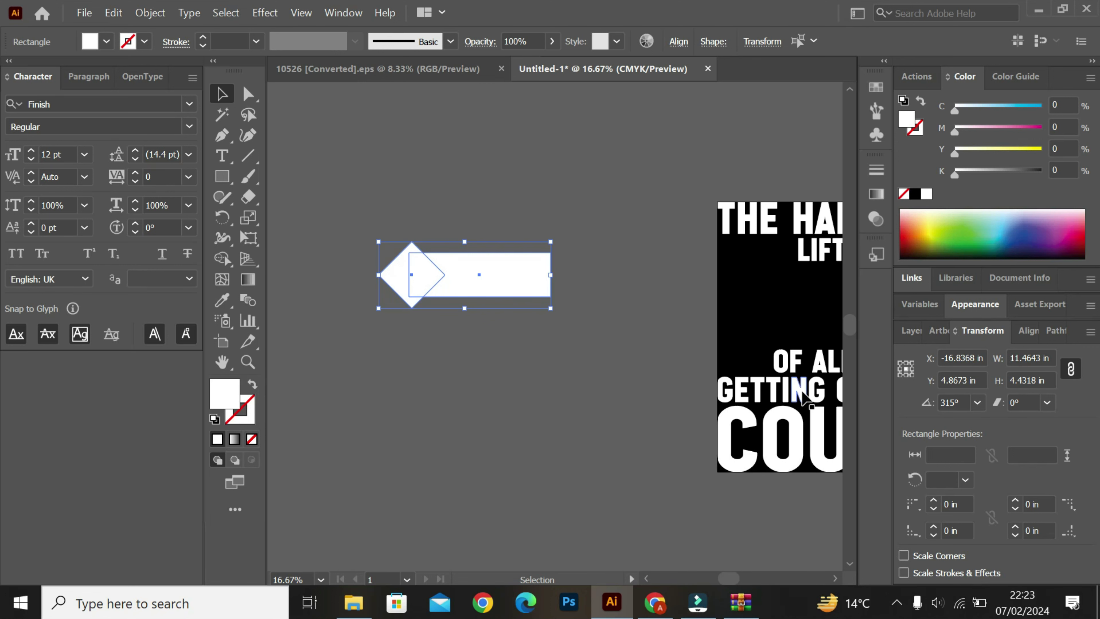
{"action": "left_click", "coordinate": [345, 13]}
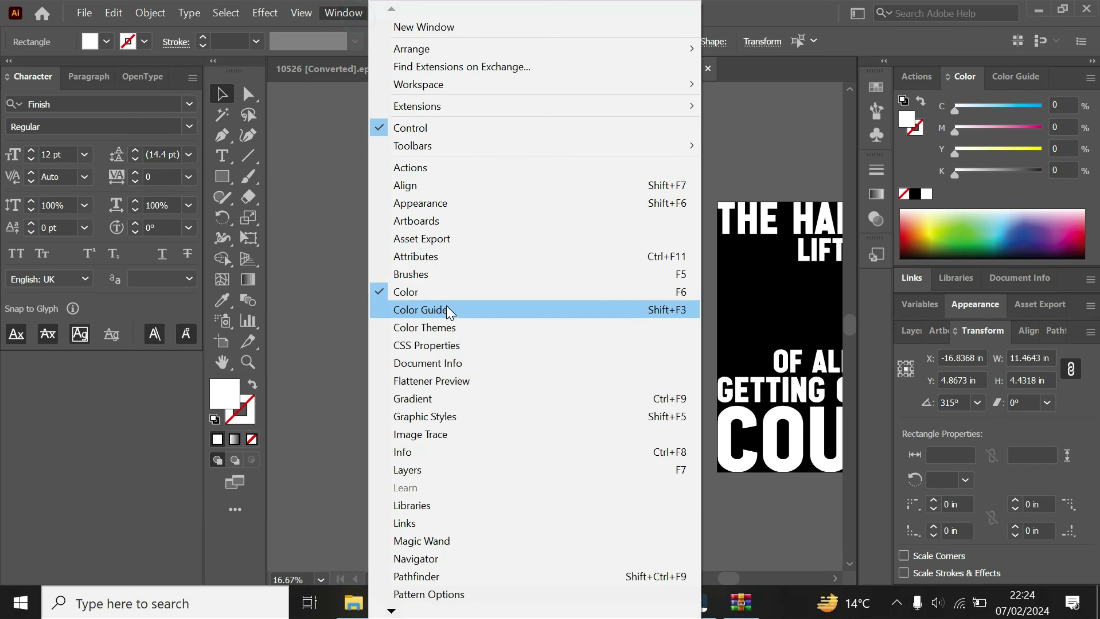
- Divide the shapes with Pathfinder, remove the diamond piece to notch the rectangle, and narrow it
{"action": "left_click", "coordinate": [412, 577]}
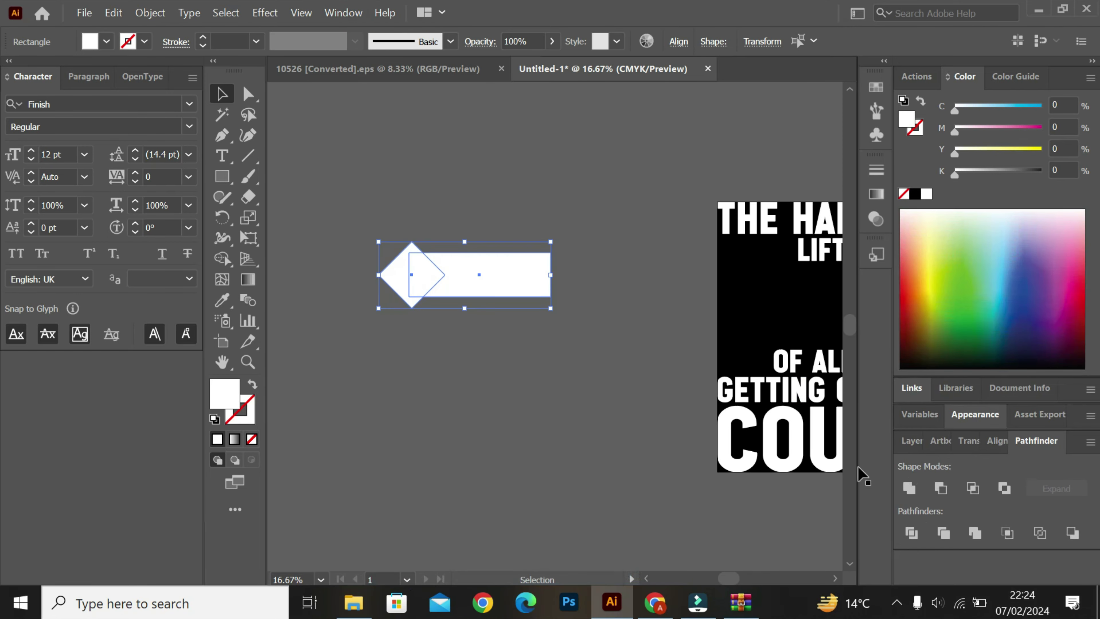
{"action": "left_click", "coordinate": [912, 533]}
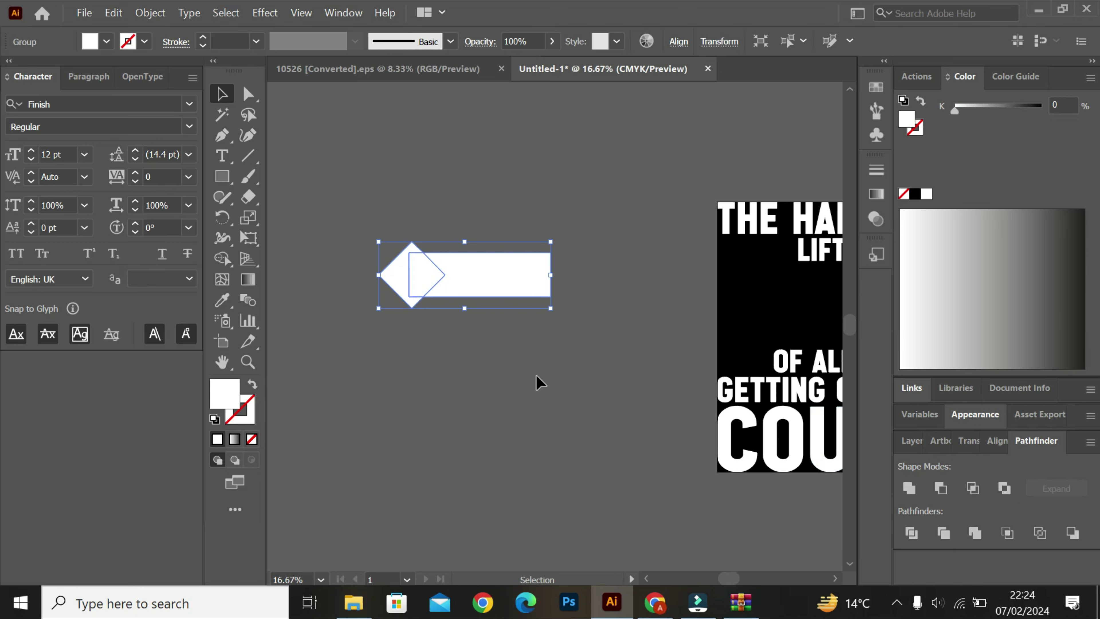
{"action": "double_click", "coordinate": [407, 280]}
{"action": "left_click", "coordinate": [422, 283]}
{"action": "key", "text": "ctrl+z"}
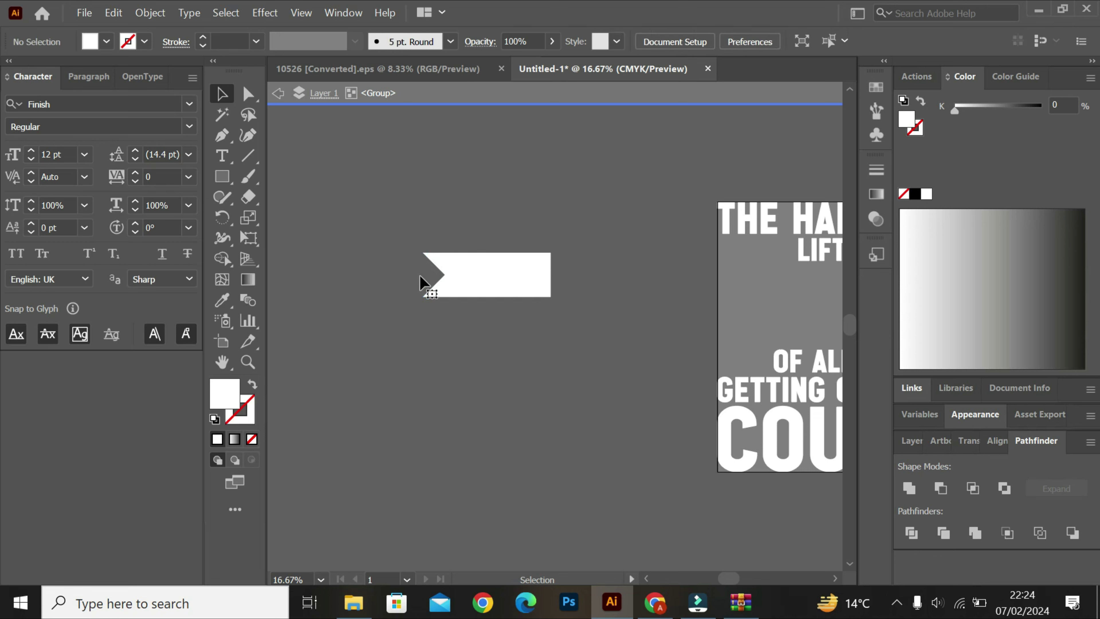
{"action": "left_click", "coordinate": [479, 273]}
{"action": "mouse_move", "coordinate": [551, 276]}
{"action": "left_mouse_down"}
{"action": "mouse_move", "coordinate": [494, 276]}
{"action": "mouse_move", "coordinate": [749, 349]}
{"action": "left_mouse_up"}
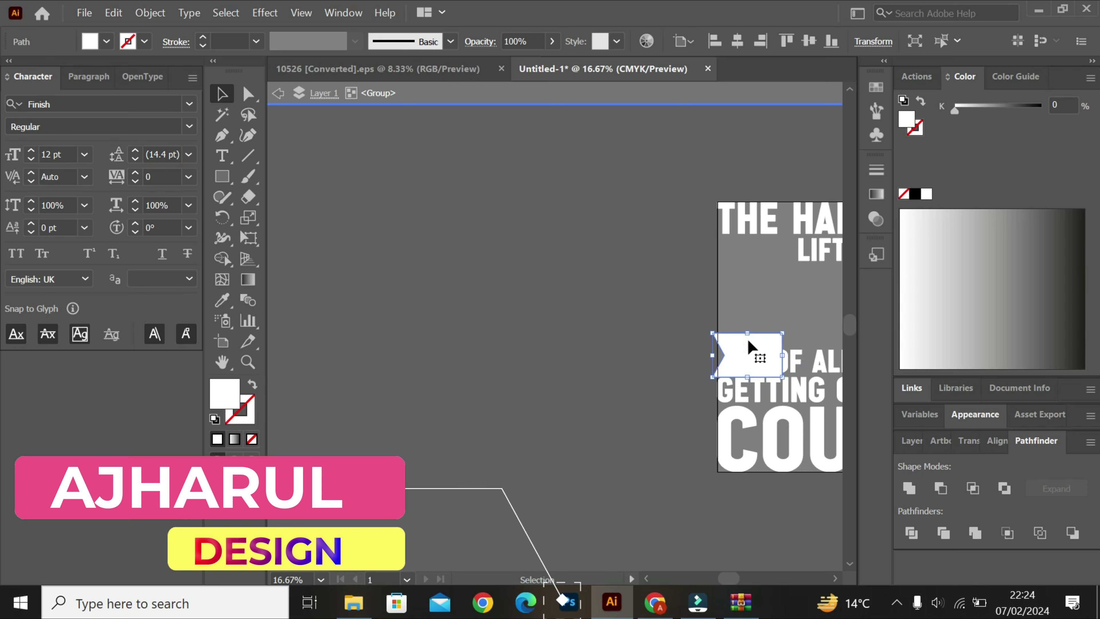
- Shrink the notched ribbon end to fit beside the OF ALL IS line
{"action": "key", "text": "ctrl+plus"}
{"action": "key", "text": "ctrl+plus"}
{"action": "key", "text": "ctrl+plus"}
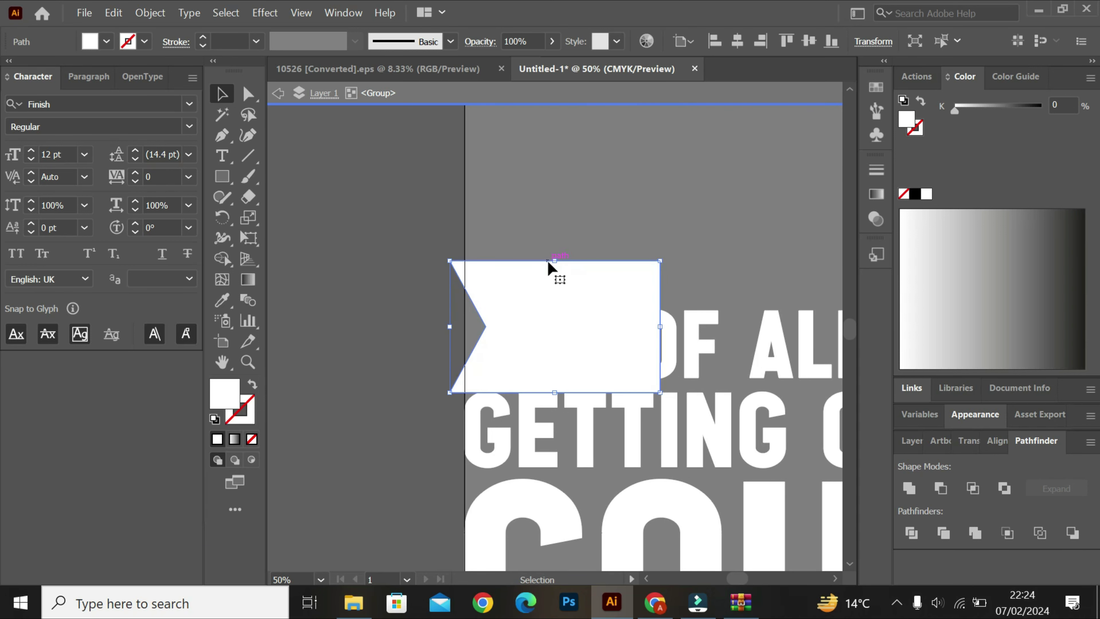
{"action": "left_click_drag", "start_coordinate": [559, 261], "coordinate": [558, 283]}
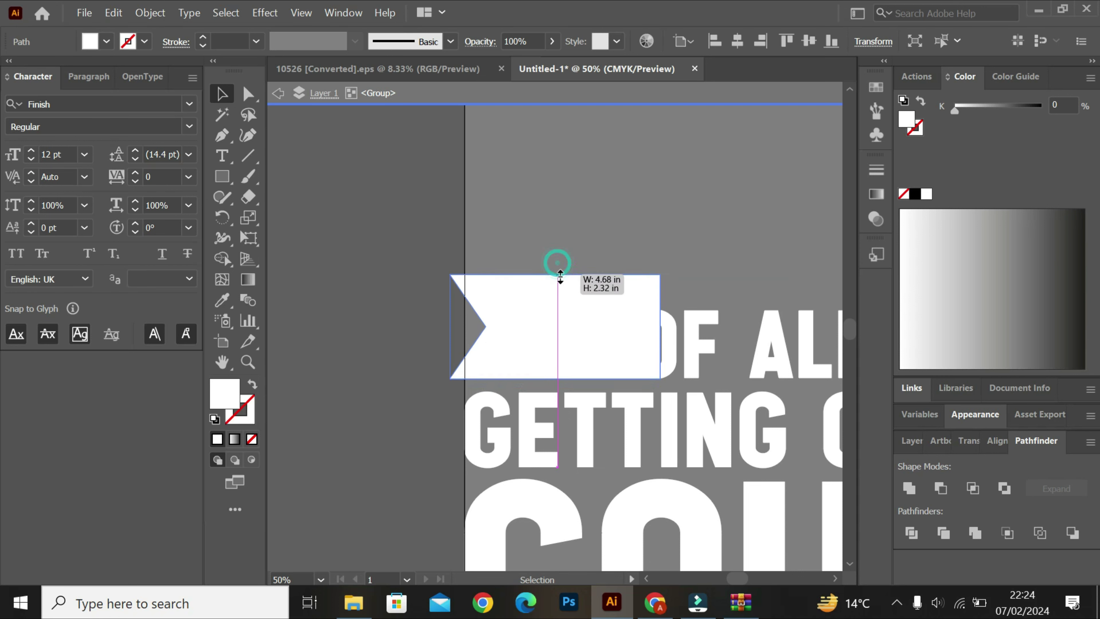
{"action": "mouse_move", "coordinate": [657, 283]}
{"action": "left_mouse_down"}
{"action": "mouse_move", "coordinate": [551, 336]}
{"action": "mouse_move", "coordinate": [597, 343]}
{"action": "left_mouse_up"}
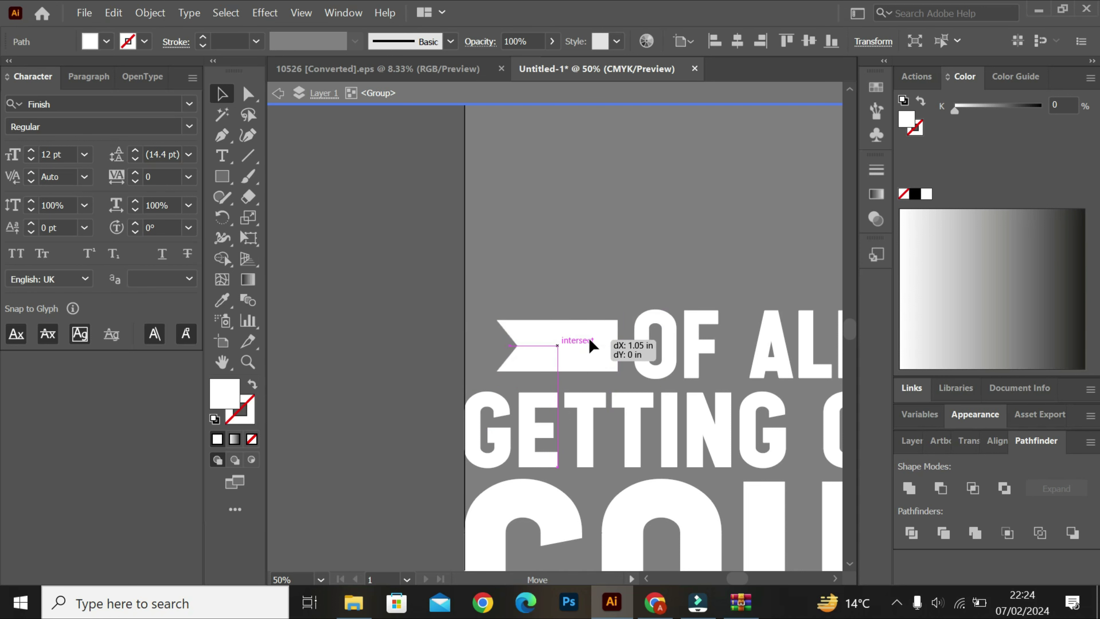
- Place a mirrored copy of the ribbon end right of IS and exit group editing
{"action": "scroll", "coordinate": [597, 345], "scroll_direction": "right", "scroll_amount": 5}
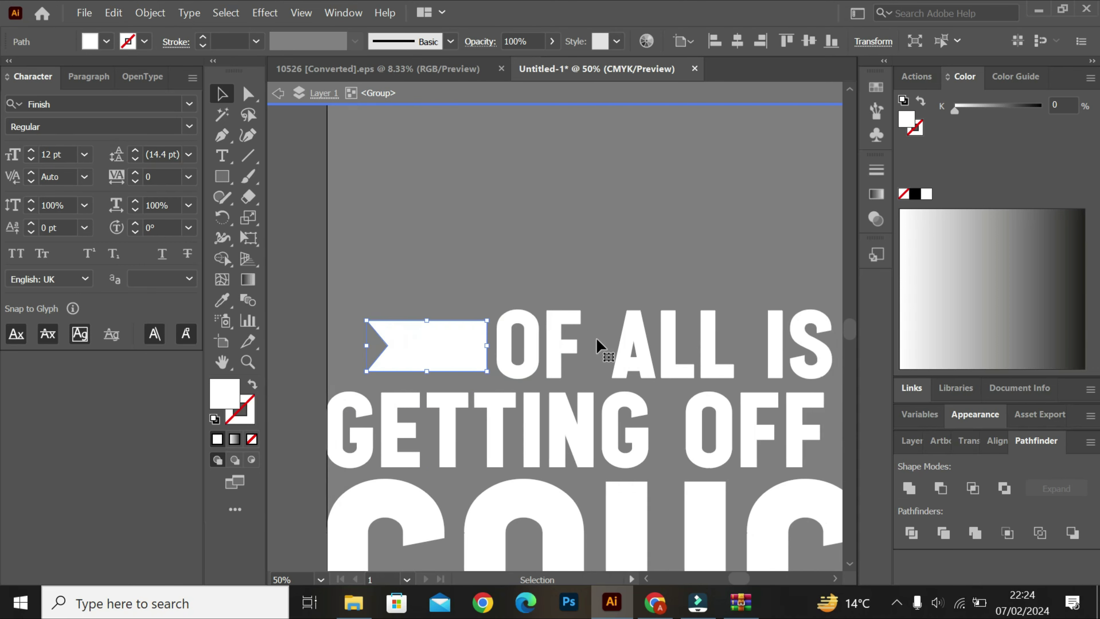
{"action": "mouse_move", "coordinate": [295, 357]}
{"action": "left_mouse_down"}
{"action": "mouse_move", "coordinate": [817, 364]}
{"action": "mouse_move", "coordinate": [757, 353]}
{"action": "left_mouse_up"}
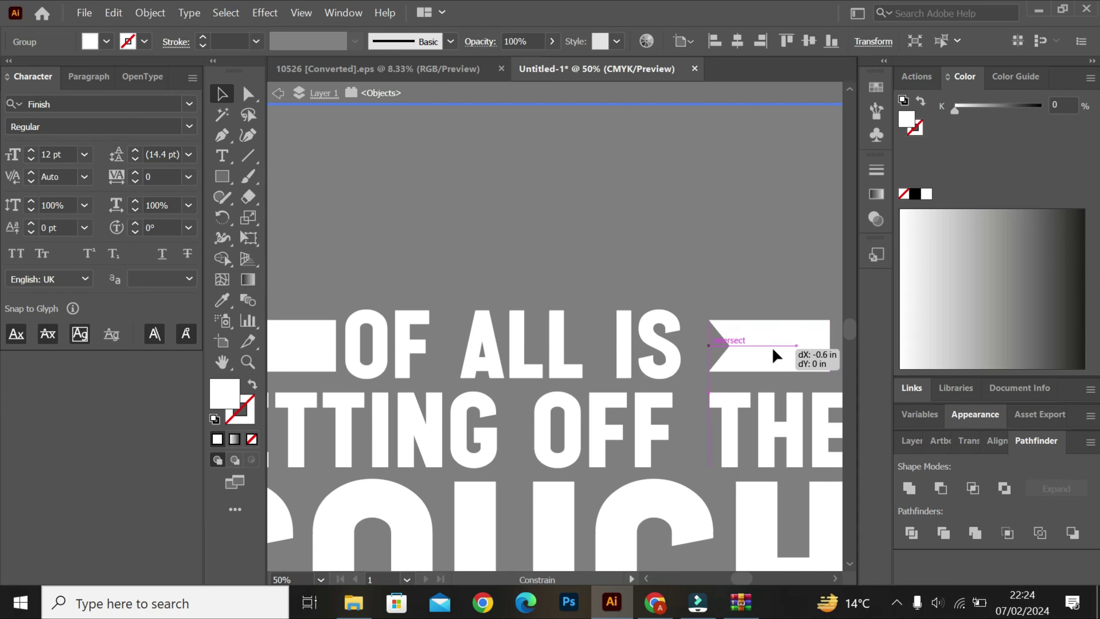
{"action": "right_click", "coordinate": [757, 354]}
{"action": "mouse_move", "coordinate": [804, 273]}
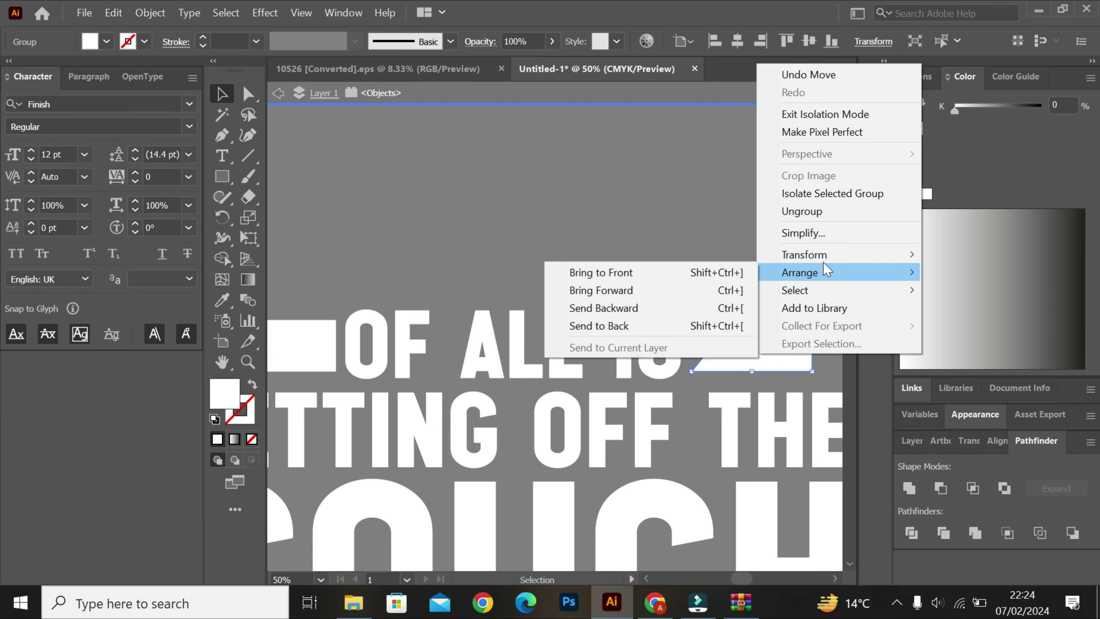
{"action": "left_click", "coordinate": [671, 323]}
{"action": "key", "text": "Return"}
{"action": "left_click", "coordinate": [312, 341], "text": "shift"}
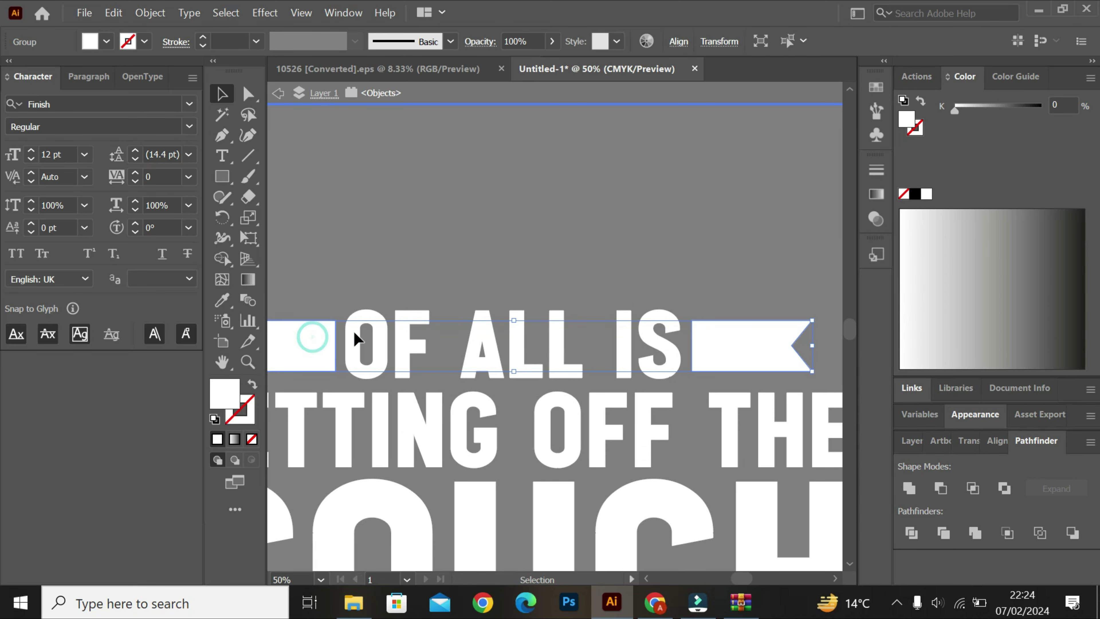
{"action": "key", "text": "Escape"}
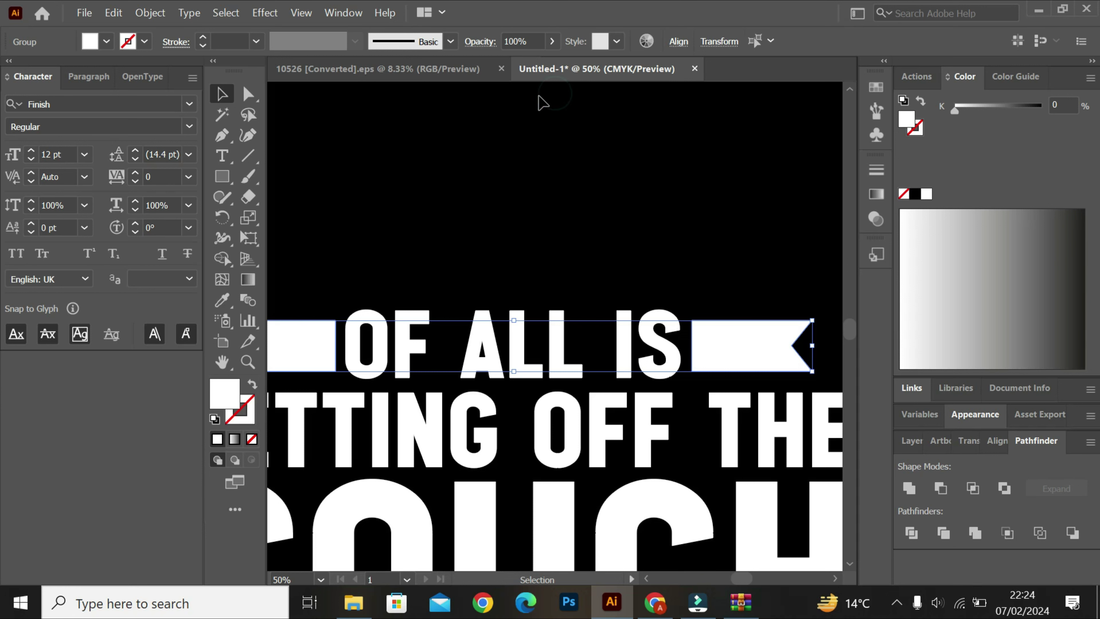
- Centre the OF ALL IS banner pieces horizontally and vertically on the artboard
{"action": "left_click", "coordinate": [678, 42]}
{"action": "left_click", "coordinate": [525, 89]}
{"action": "left_click", "coordinate": [486, 333]}
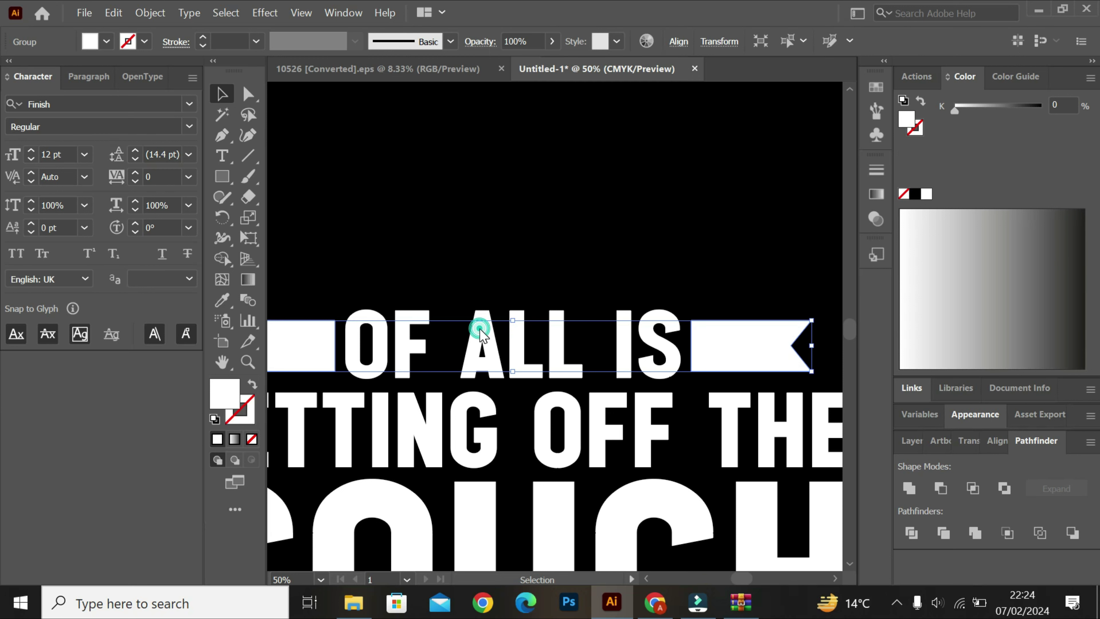
{"action": "left_click", "coordinate": [480, 333]}
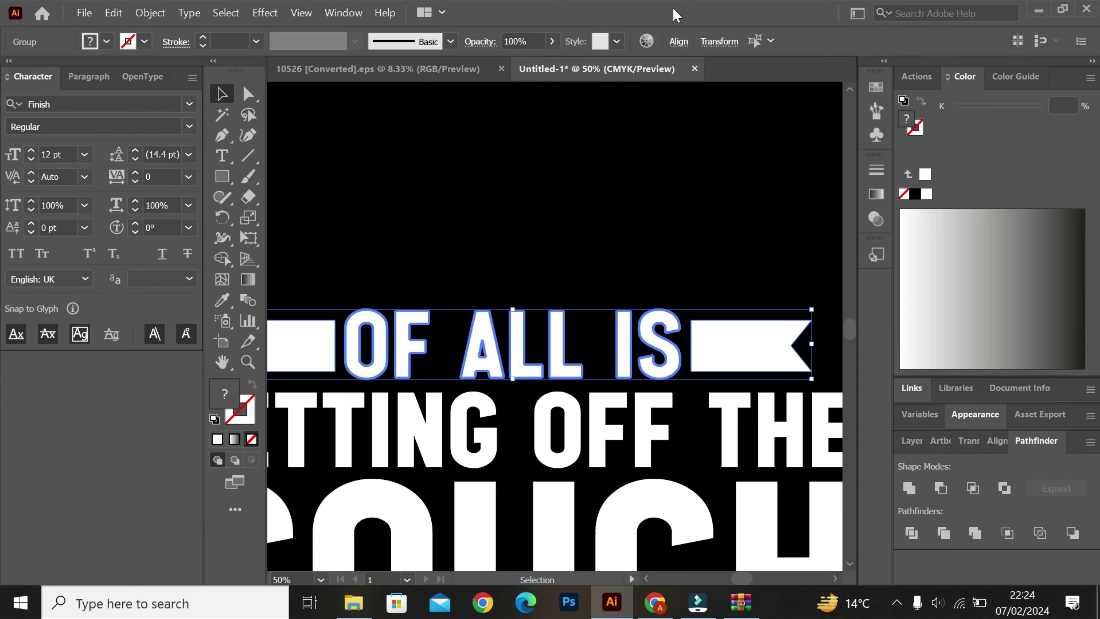
{"action": "left_click", "coordinate": [679, 41]}
{"action": "left_click", "coordinate": [639, 91]}
{"action": "left_click", "coordinate": [537, 92]}
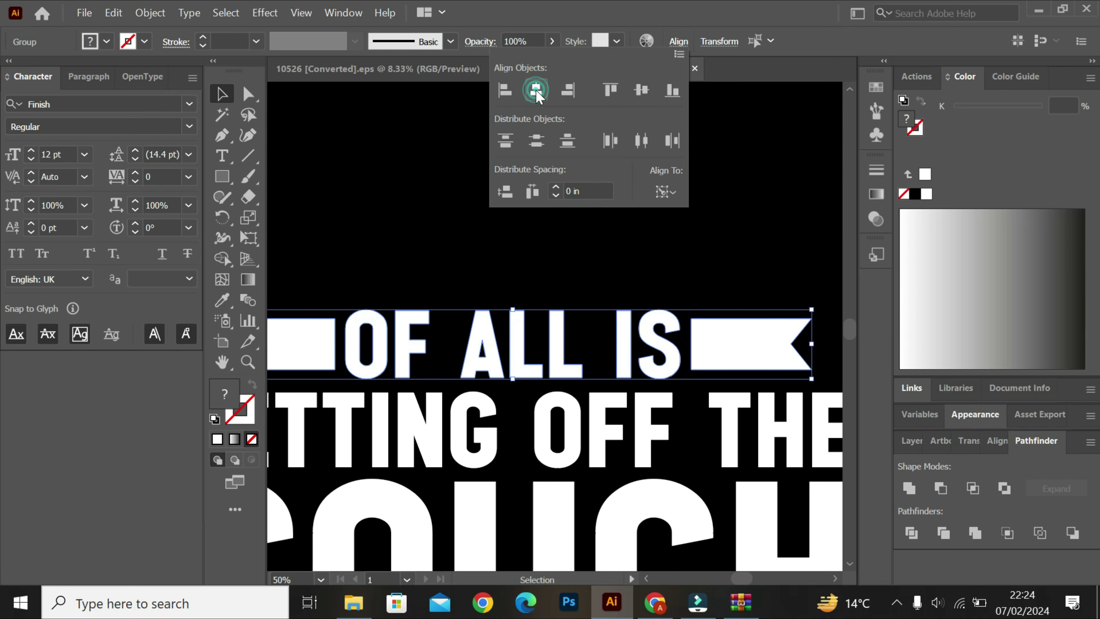
{"action": "left_click", "coordinate": [416, 208]}
{"action": "key", "text": "ctrl+minus"}
{"action": "key", "text": "ctrl+minus"}
{"action": "key", "text": "ctrl+minus"}
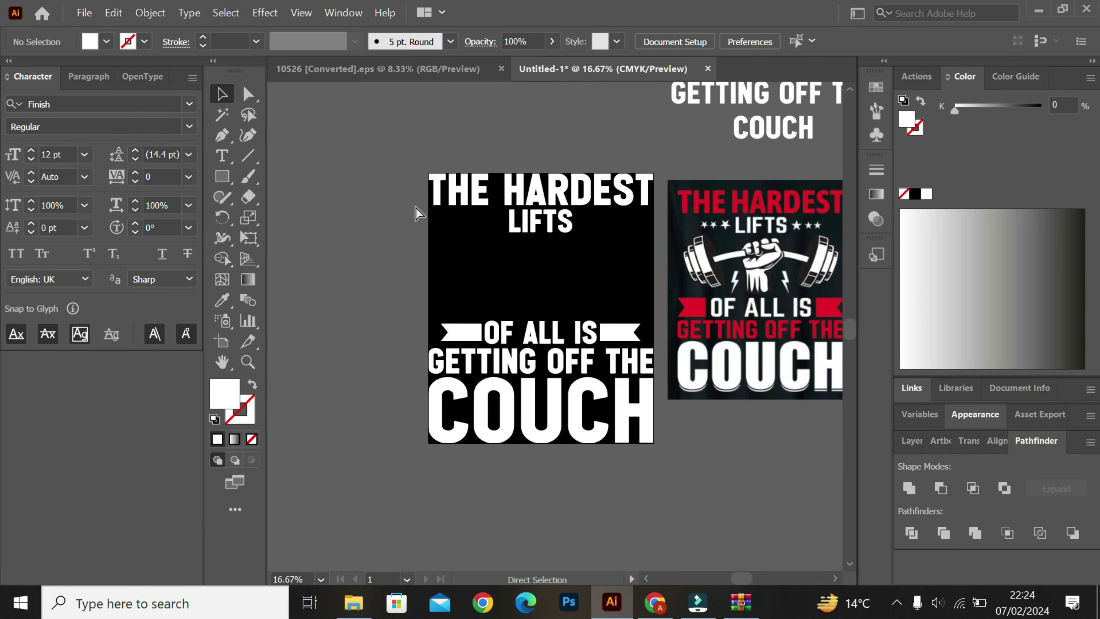
{"action": "key", "text": "ctrl+plus"}
- Widen the OF ALL IS banner group to 15 in
{"action": "mouse_move", "coordinate": [392, 304]}
{"action": "left_mouse_down"}
{"action": "mouse_move", "coordinate": [488, 309]}
{"action": "mouse_move", "coordinate": [636, 338]}
{"action": "left_mouse_up"}
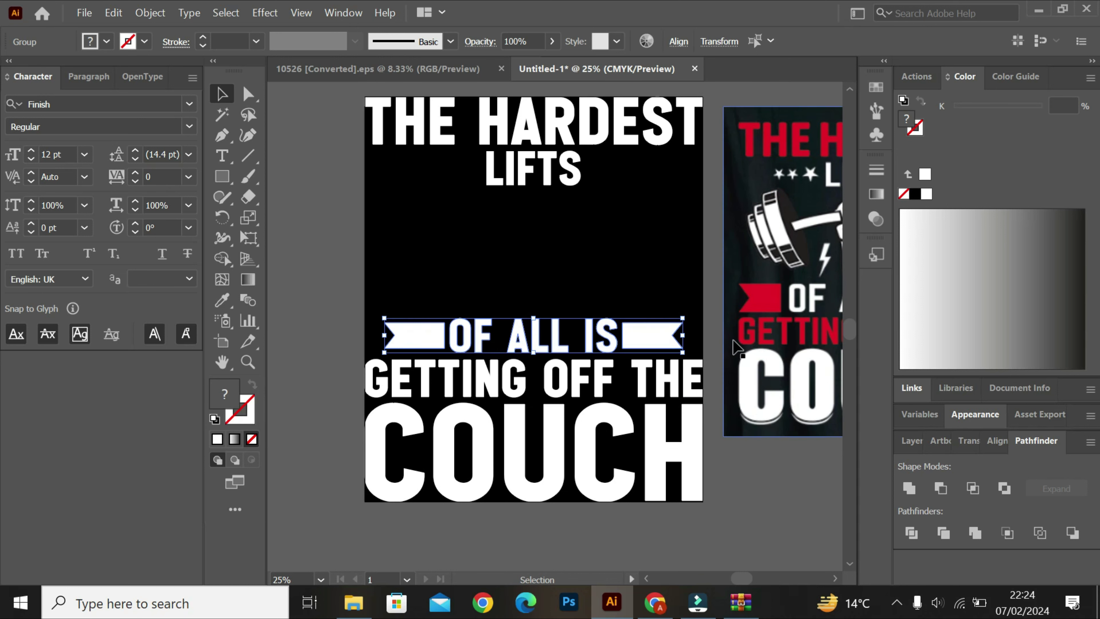
{"action": "left_click", "coordinate": [719, 41]}
{"action": "left_click", "coordinate": [660, 68]}
{"action": "type", "text": "15"}
{"action": "key", "text": "Return"}
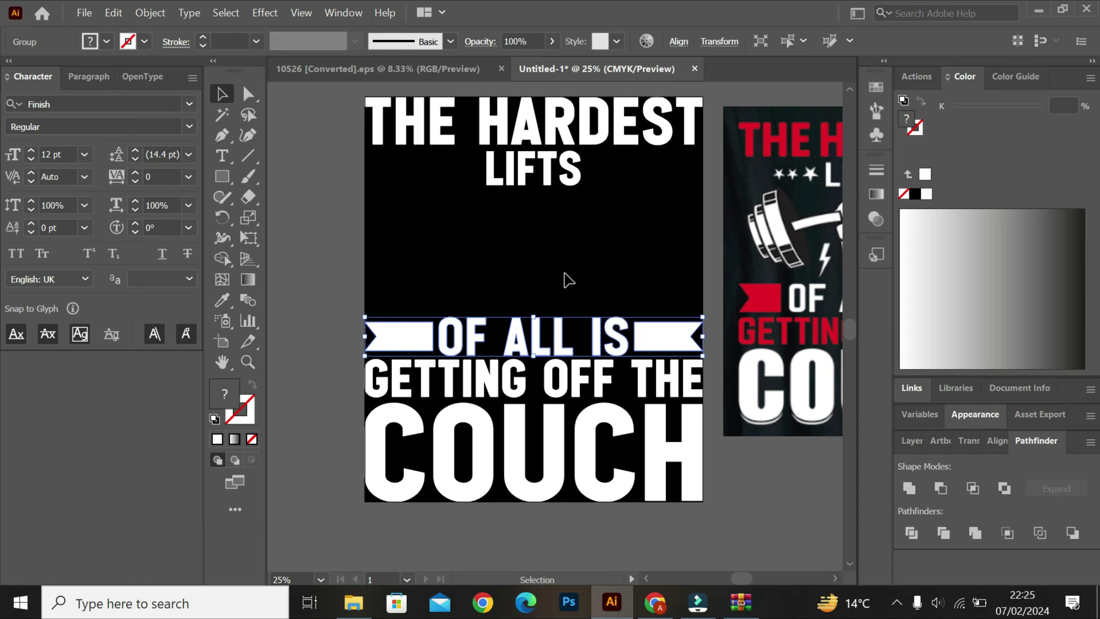
- Switch to the CrossFit logo document 10526 [Converted].eps
{"action": "left_click", "coordinate": [567, 366]}
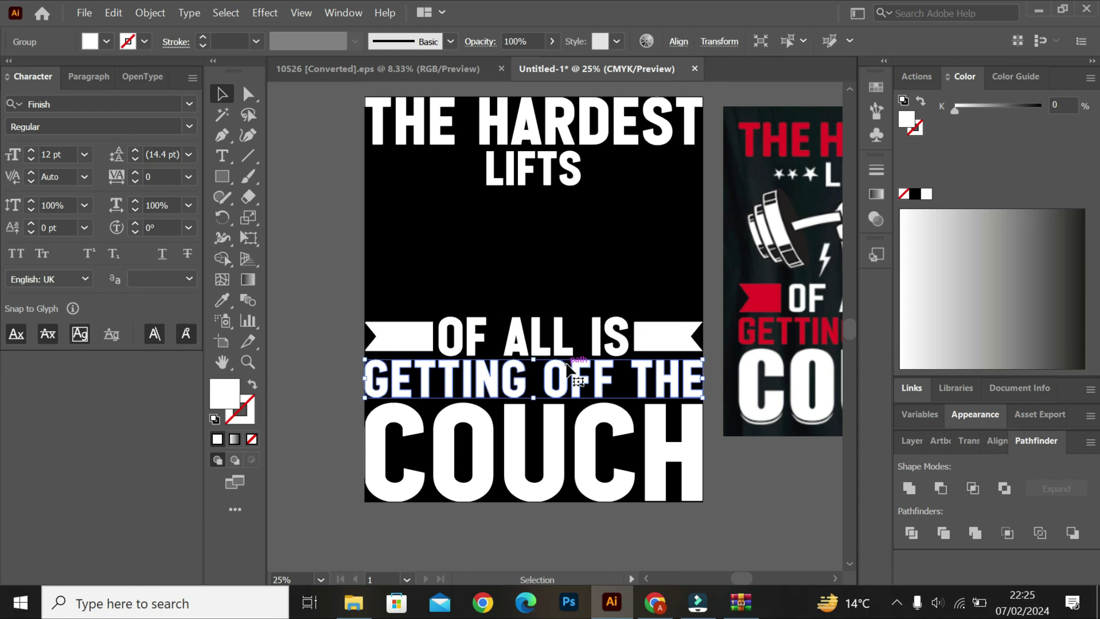
{"action": "left_click", "coordinate": [515, 267]}
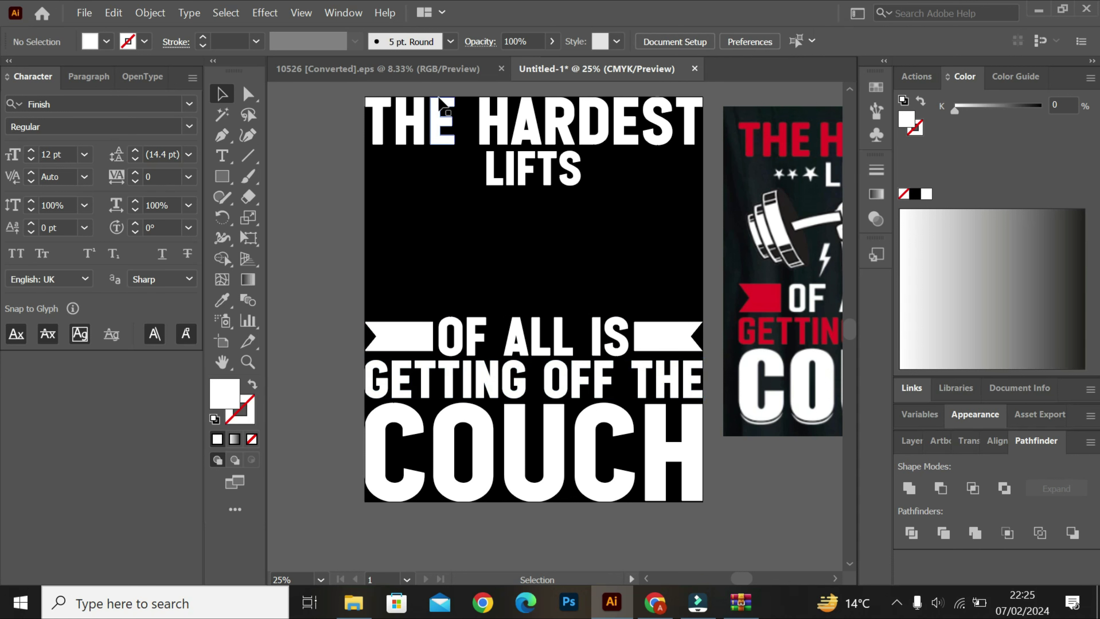
{"action": "left_click", "coordinate": [438, 79]}
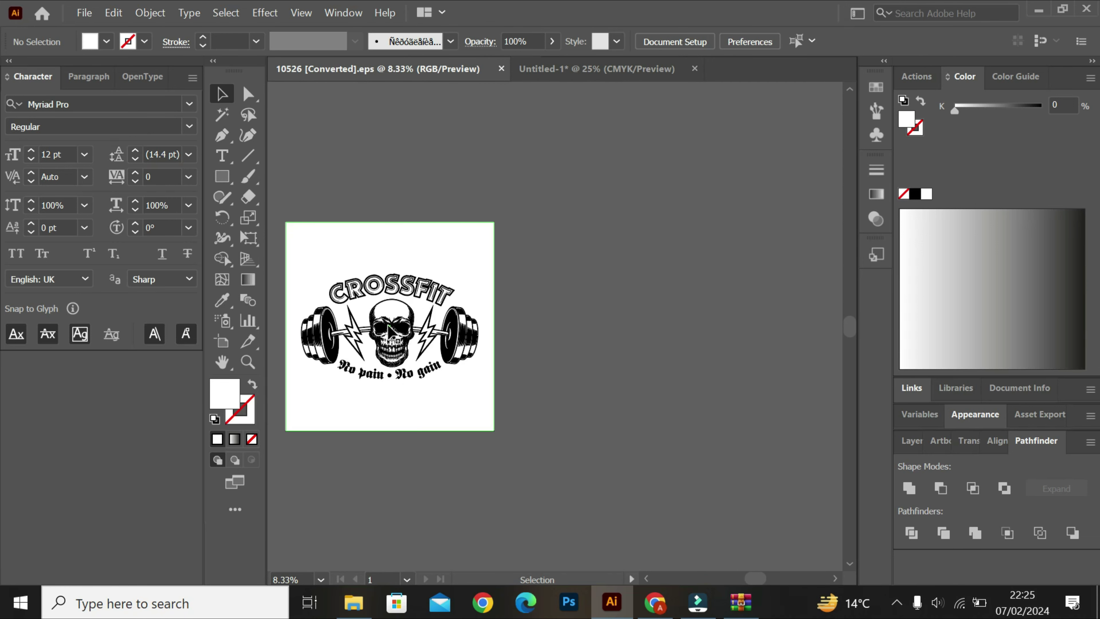
- Inside the logo group, delete the CROSSFIT text
{"action": "double_click", "coordinate": [390, 332]}
{"action": "left_click", "coordinate": [390, 331]}
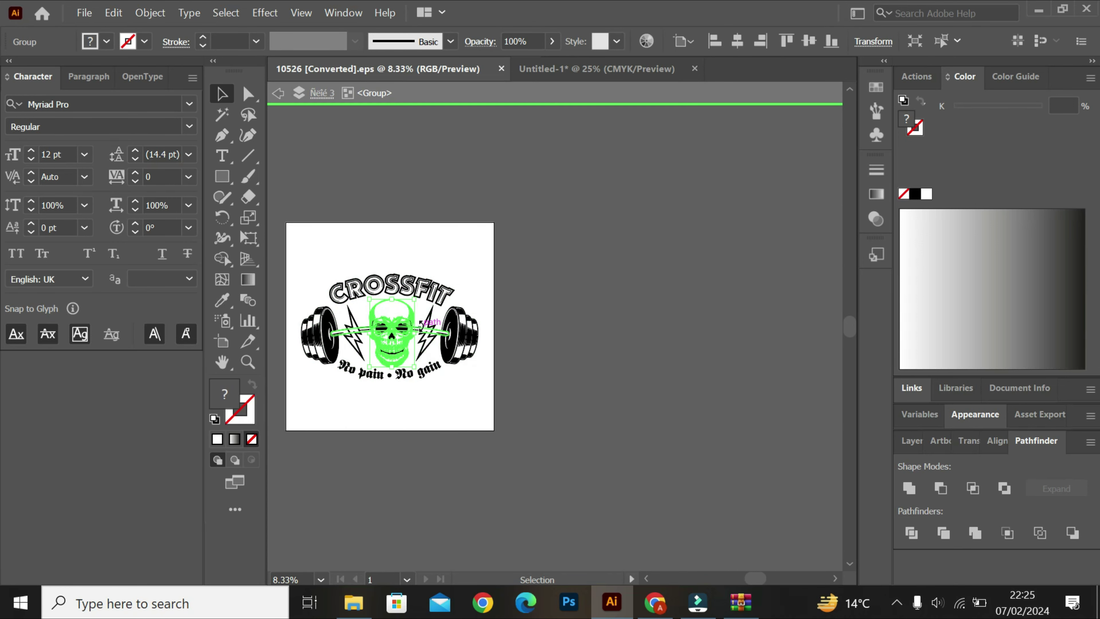
{"action": "left_click", "coordinate": [429, 336], "text": "shift"}
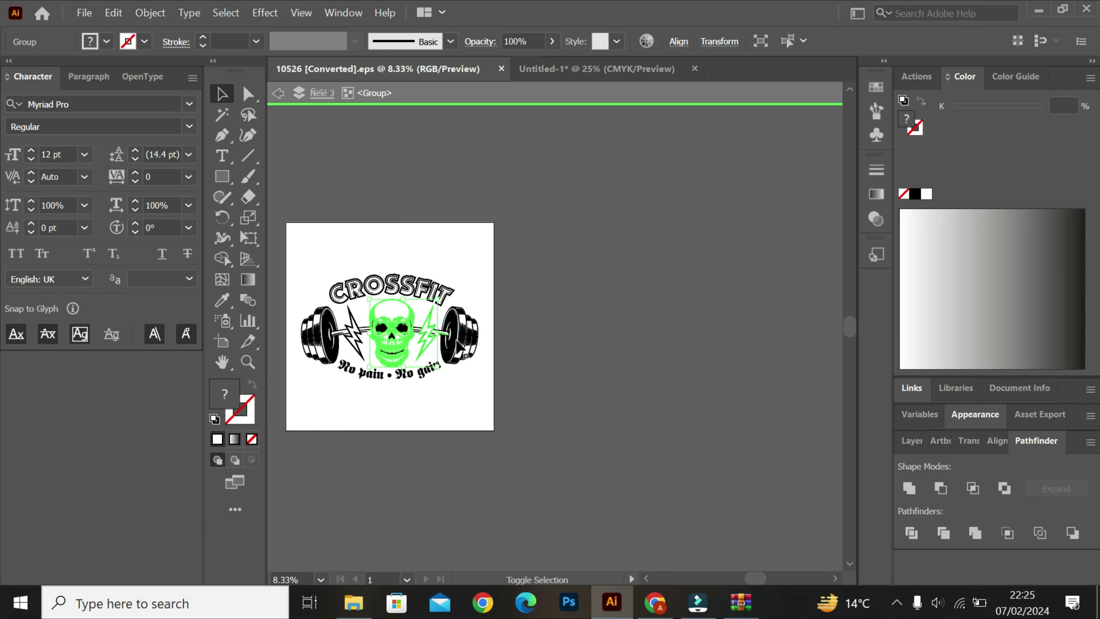
{"action": "left_click", "coordinate": [447, 338], "text": "shift"}
{"action": "left_click", "coordinate": [352, 342], "text": "shift"}
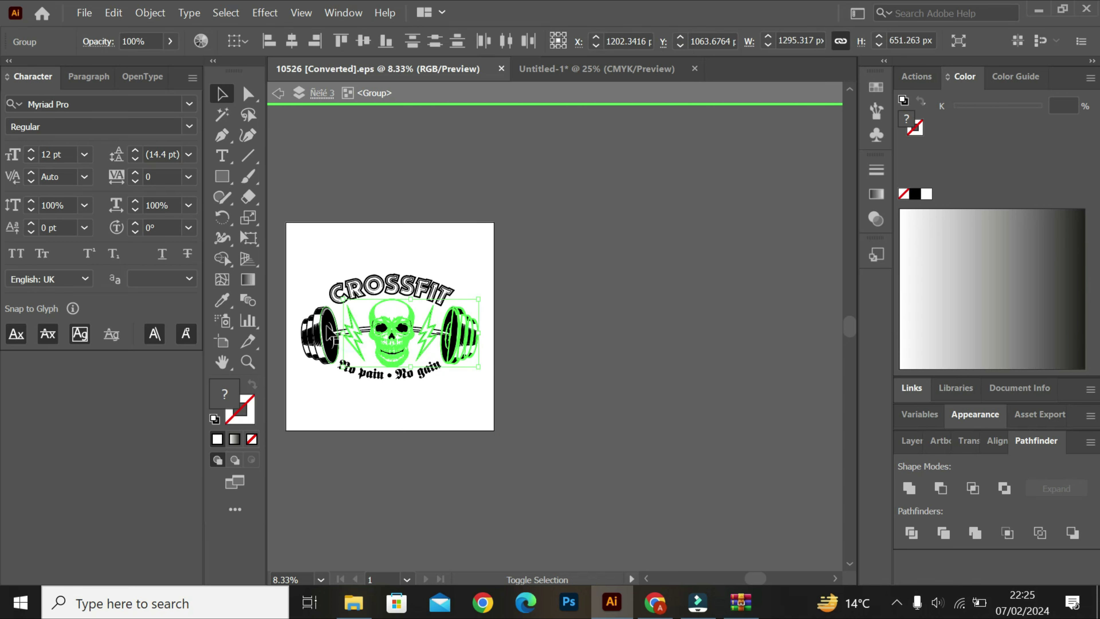
{"action": "left_click", "coordinate": [327, 328], "text": "shift"}
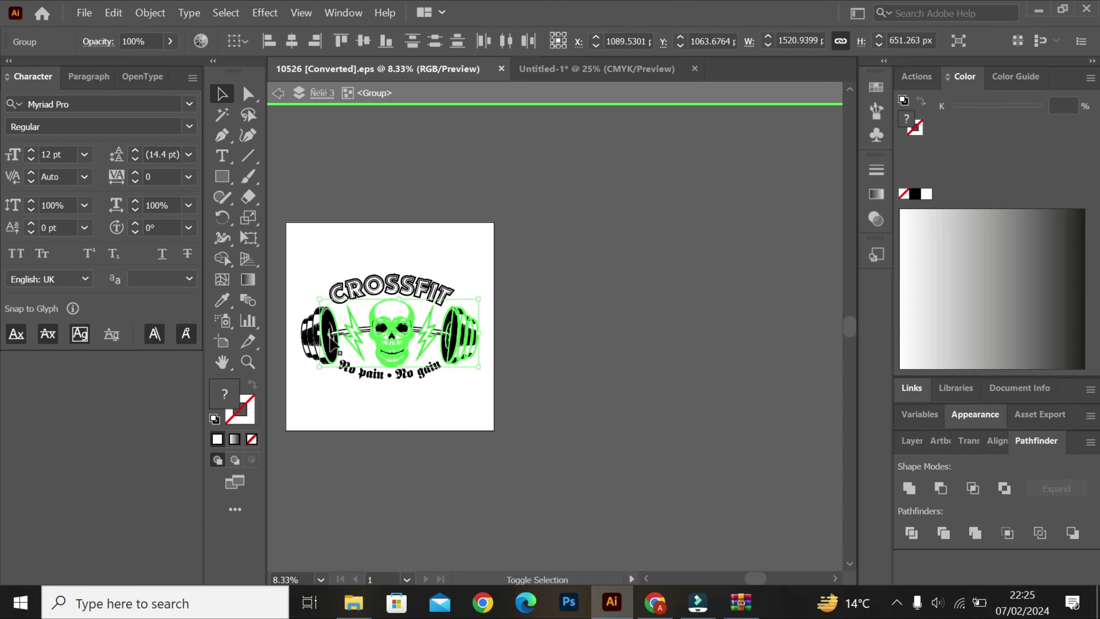
{"action": "left_click", "coordinate": [358, 280]}
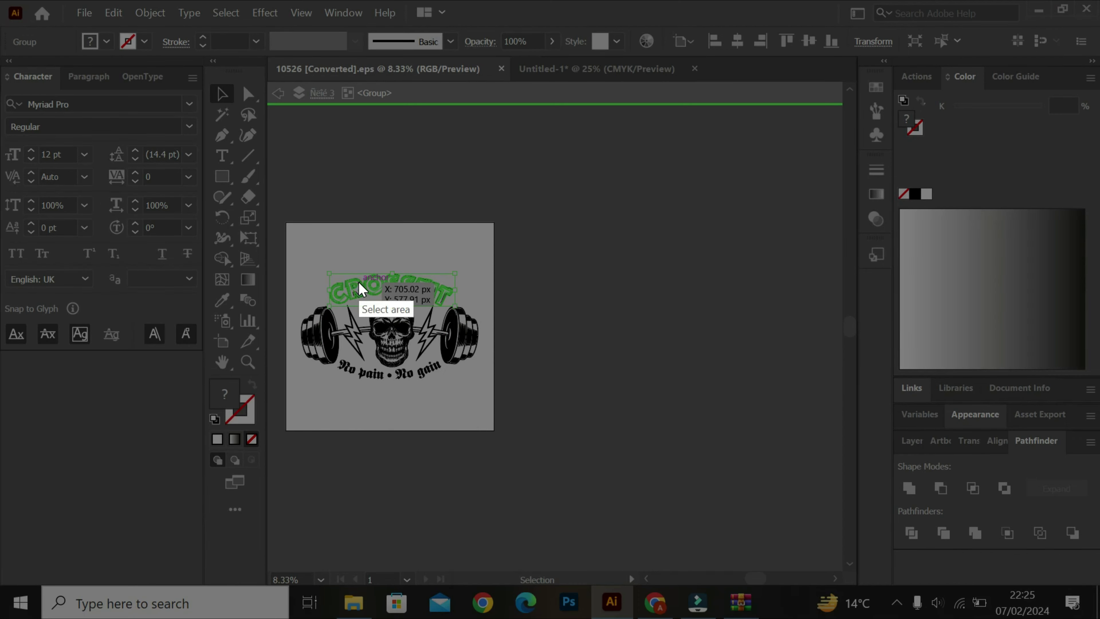
{"action": "right_click", "coordinate": [358, 282]}
{"action": "left_click", "coordinate": [413, 398]}
{"action": "key", "text": "Delete"}
- Delete the 'No pain • No gain' text
{"action": "left_click", "coordinate": [427, 367]}
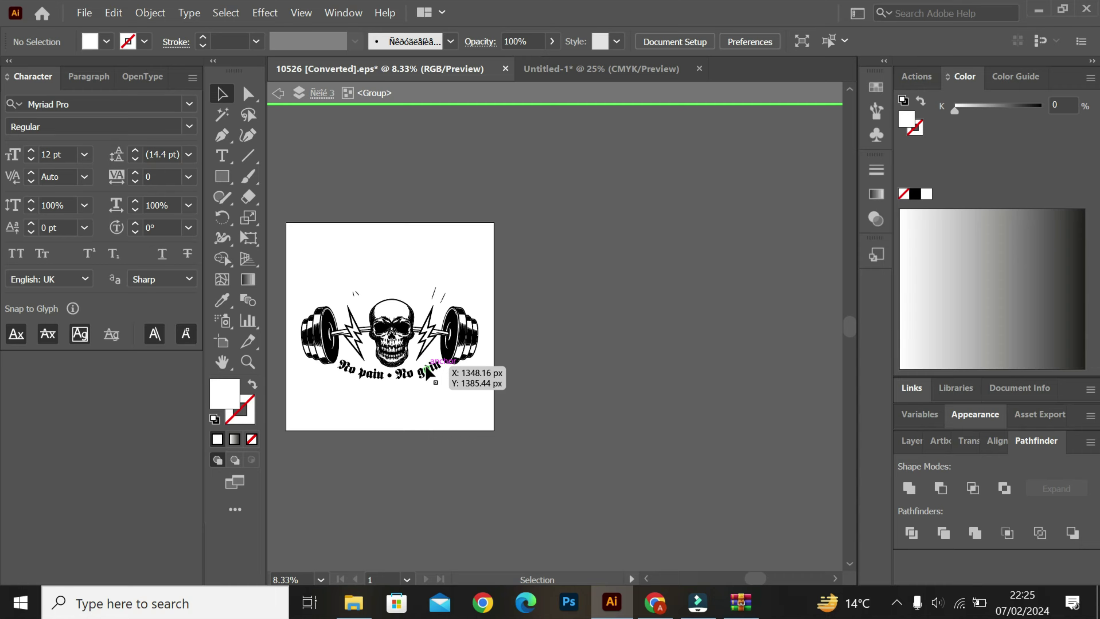
{"action": "key", "text": "Print"}
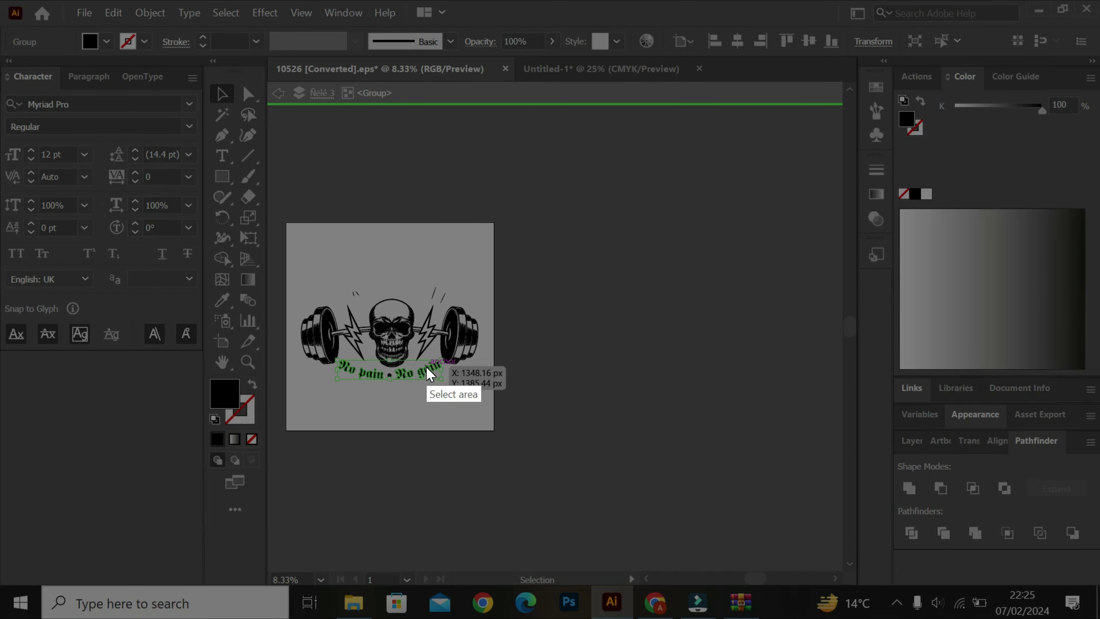
{"action": "right_click", "coordinate": [426, 368]}
{"action": "left_click", "coordinate": [467, 482]}
{"action": "key", "text": "Delete"}
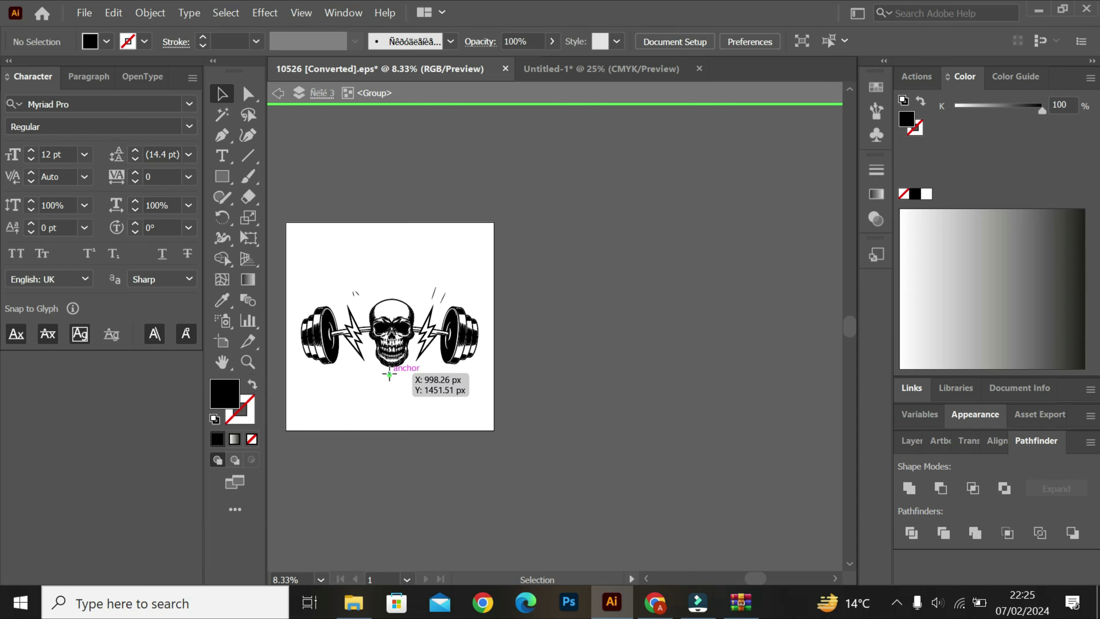
- Delete the small slash marks and leave group editing mode
{"action": "left_click_drag", "start_coordinate": [444, 272], "coordinate": [428, 306]}
{"action": "key", "text": "Delete"}
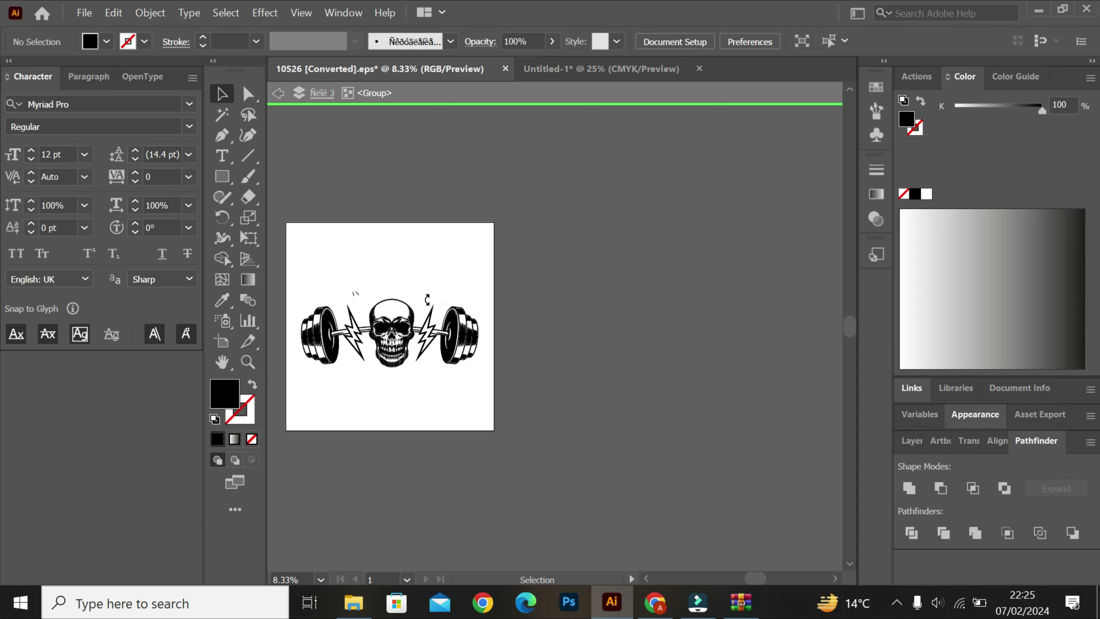
{"action": "left_click_drag", "start_coordinate": [355, 261], "coordinate": [349, 300]}
{"action": "double_click", "coordinate": [369, 291]}
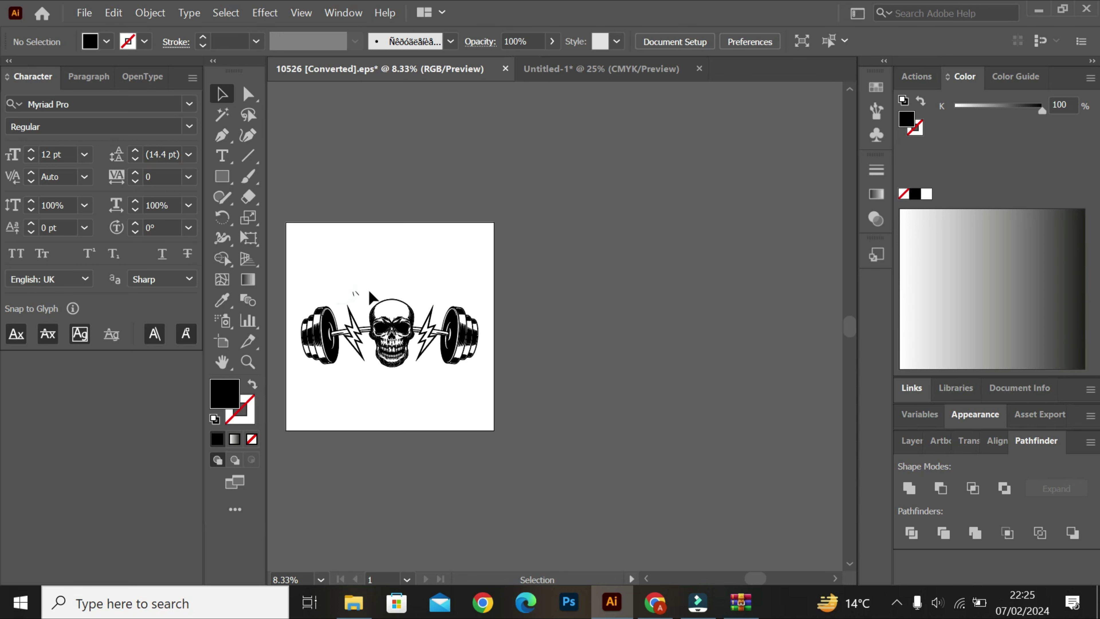
{"action": "left_click_drag", "start_coordinate": [339, 289], "coordinate": [364, 295]}
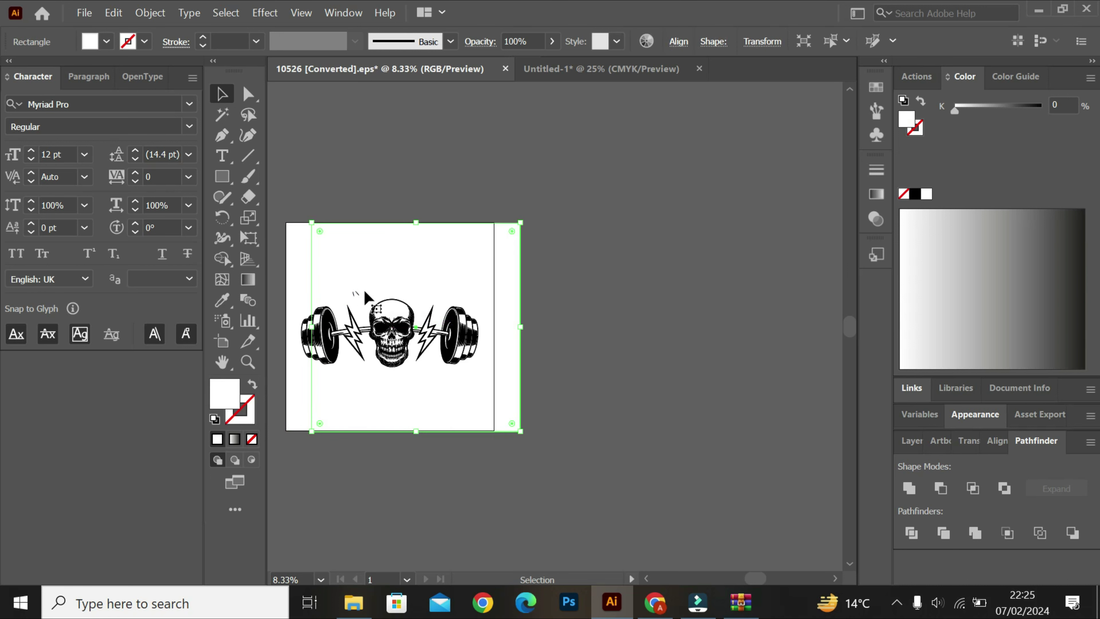
{"action": "key", "text": "ctrl+z"}
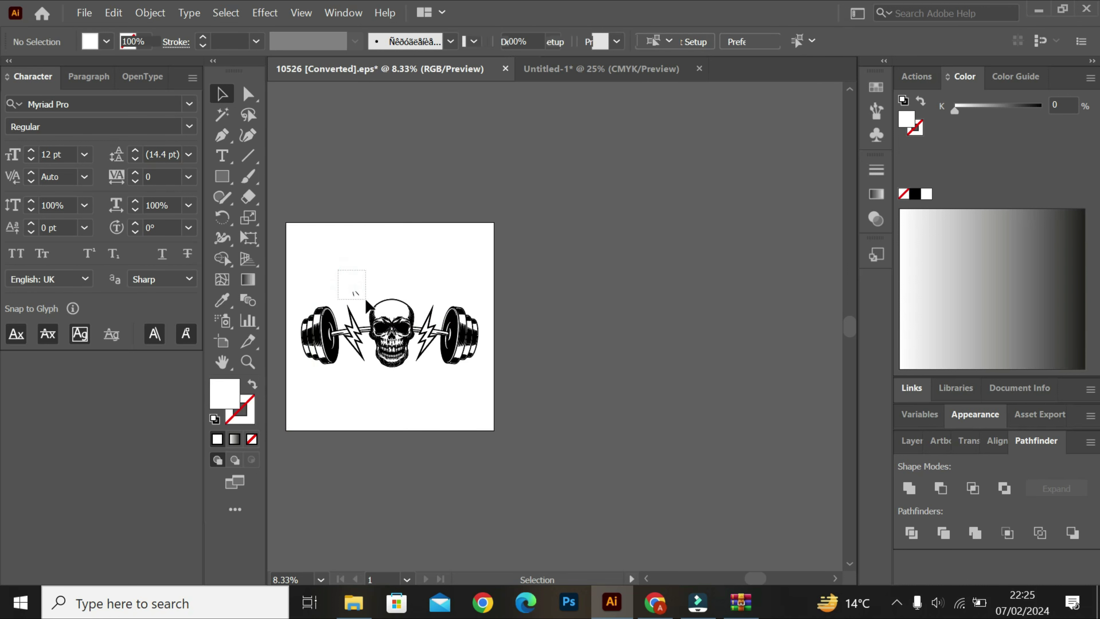
- Marquee-select and delete the stray marks above the skull-barbell
{"action": "left_click", "coordinate": [365, 298]}
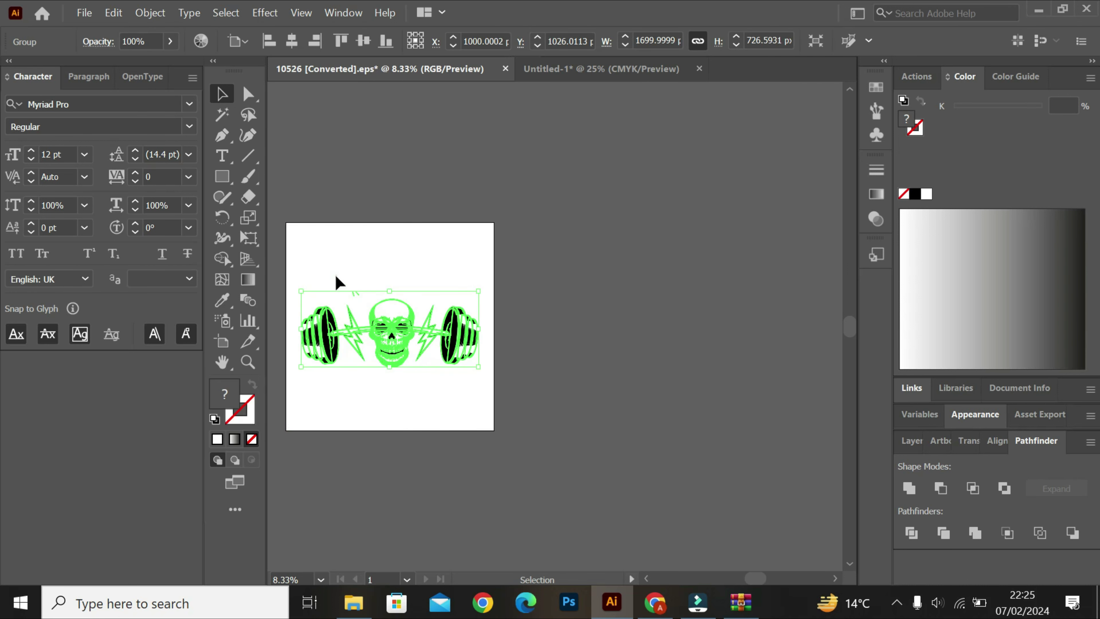
{"action": "left_click", "coordinate": [337, 282]}
{"action": "left_click", "coordinate": [364, 303]}
{"action": "key", "text": "super"}
{"action": "left_click", "coordinate": [547, 299]}
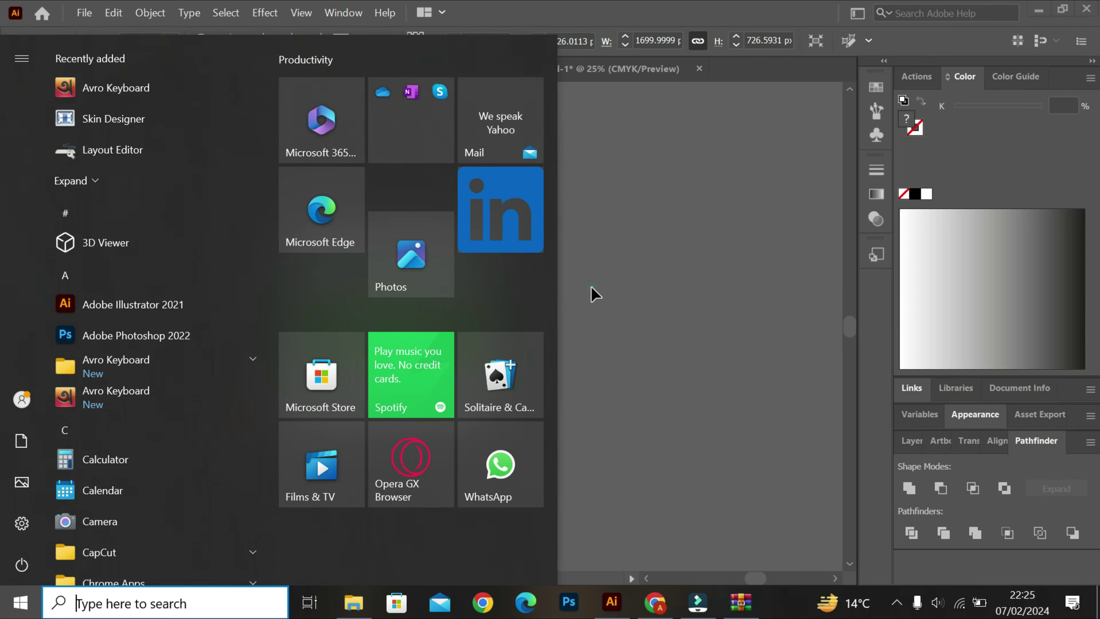
{"action": "left_click", "coordinate": [591, 291]}
{"action": "left_click", "coordinate": [356, 279]}
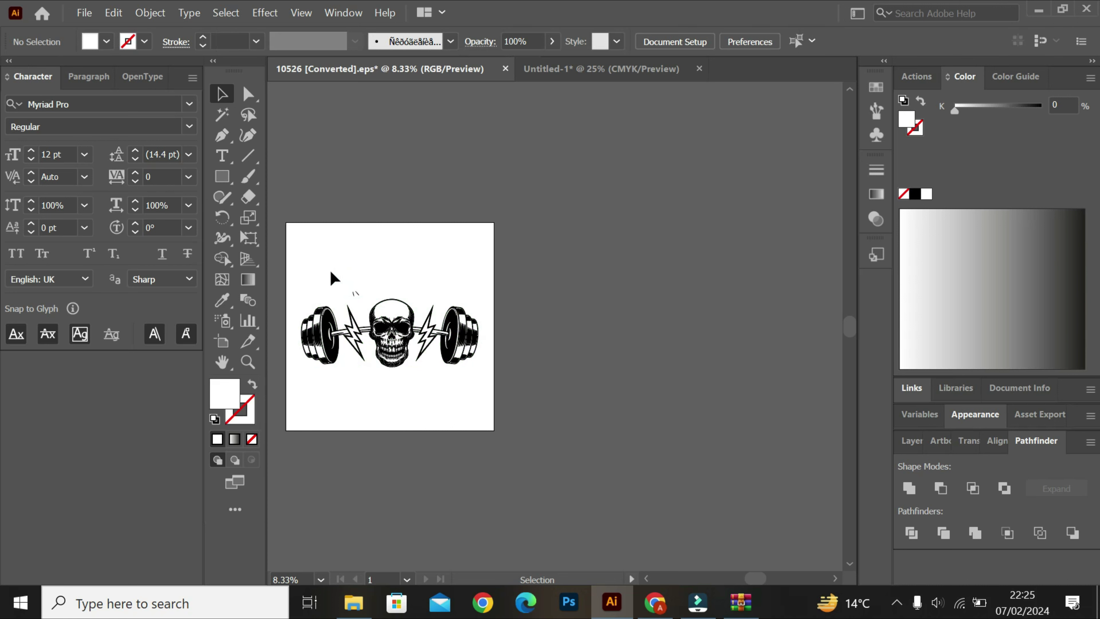
{"action": "left_click", "coordinate": [367, 299]}
{"action": "left_click", "coordinate": [358, 220]}
{"action": "mouse_move", "coordinate": [382, 270]}
{"action": "left_mouse_down"}
{"action": "mouse_move", "coordinate": [344, 299]}
{"action": "mouse_move", "coordinate": [590, 80]}
{"action": "mouse_move", "coordinate": [551, 154]}
{"action": "left_mouse_up"}
{"action": "key", "text": "Delete"}
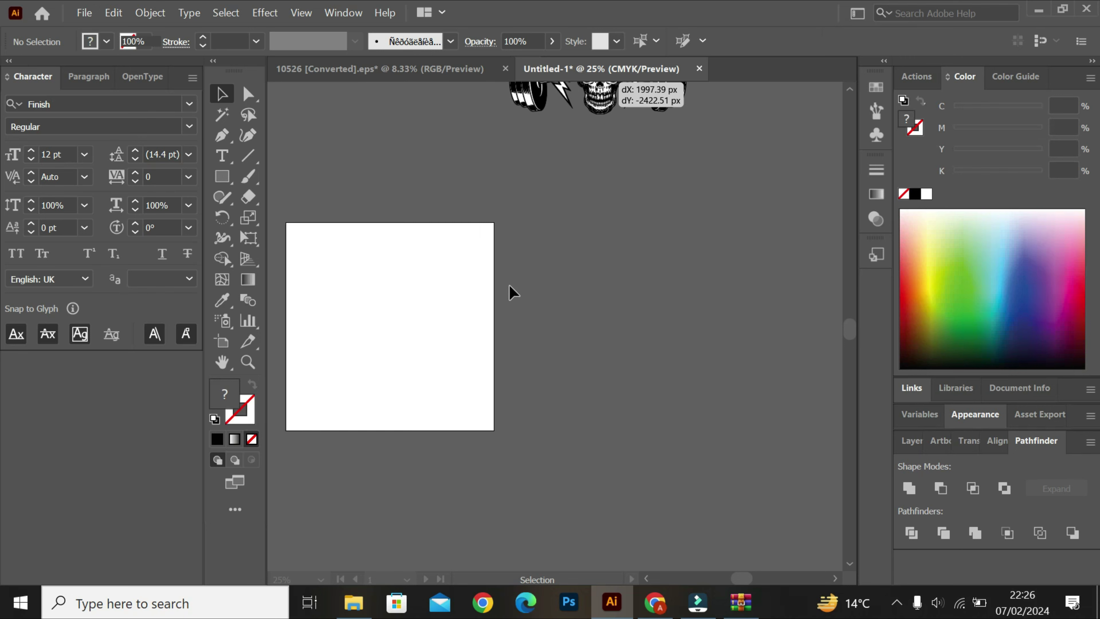
- Place the skull-barbell in the design, 15 in wide and centred horizontally
{"action": "left_click_drag", "start_coordinate": [510, 285], "coordinate": [509, 284]}
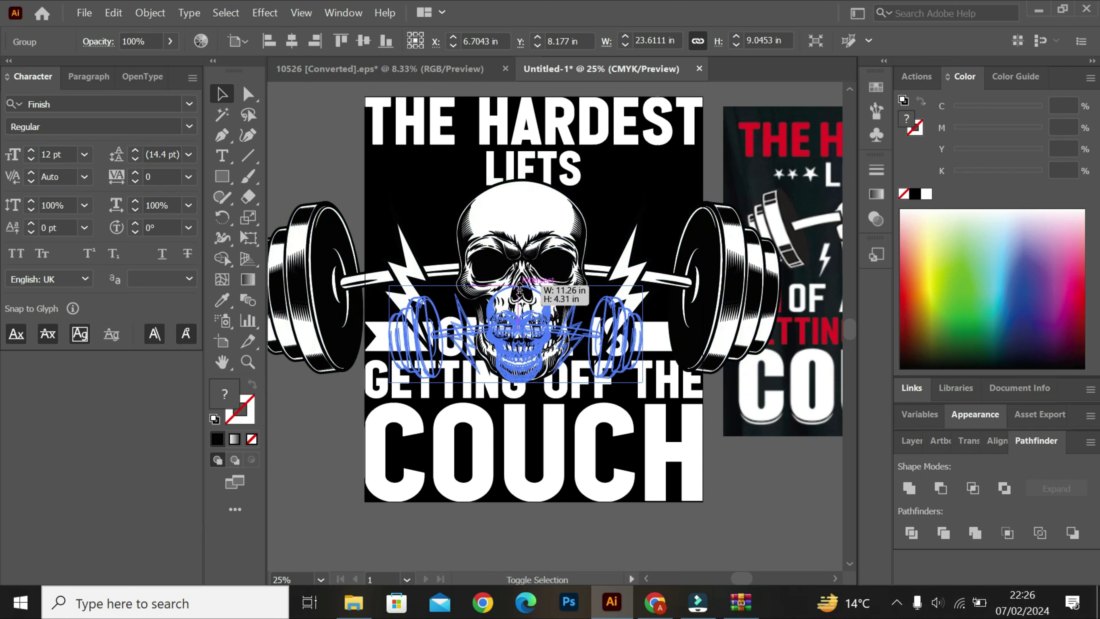
{"action": "mouse_move", "coordinate": [519, 221]}
{"action": "left_mouse_down"}
{"action": "mouse_move", "coordinate": [525, 319]}
{"action": "mouse_move", "coordinate": [526, 228]}
{"action": "left_mouse_up"}
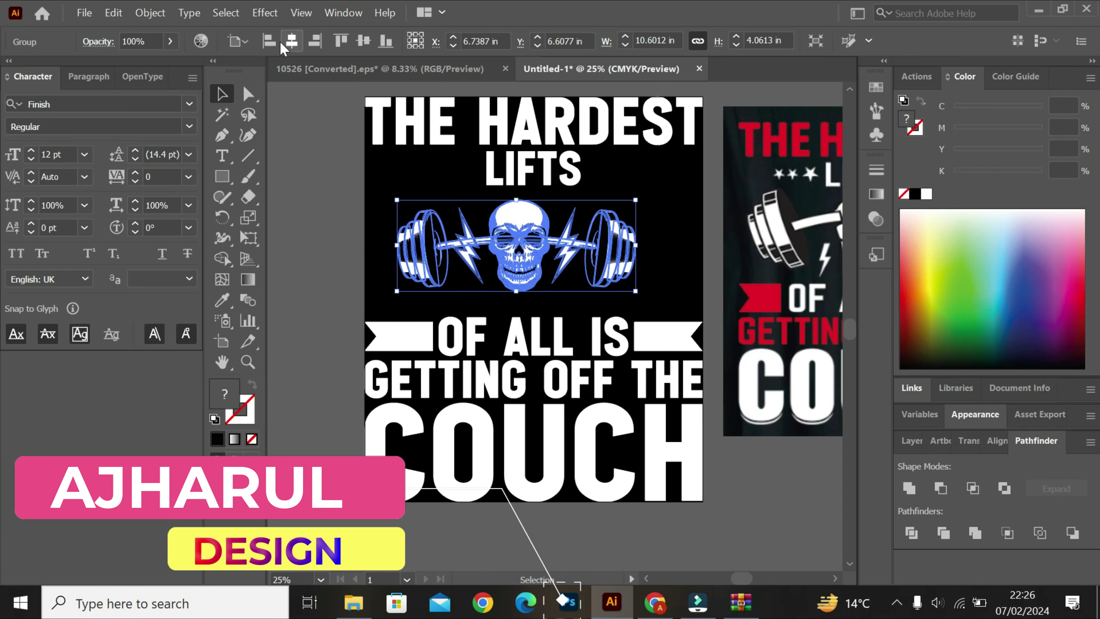
{"action": "left_click", "coordinate": [293, 41]}
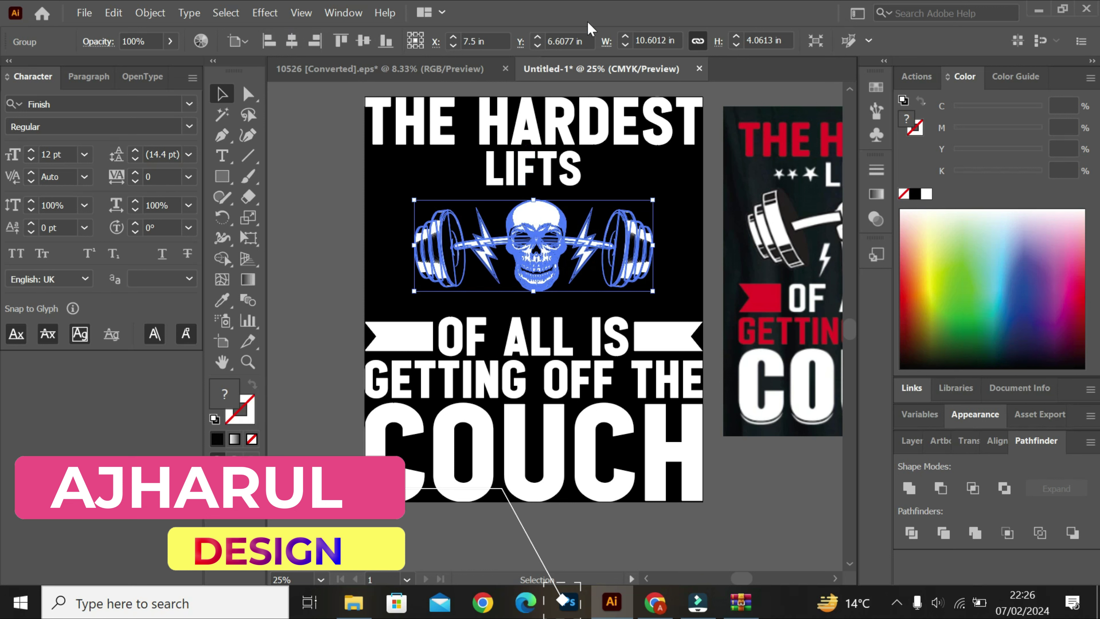
{"action": "left_click", "coordinate": [661, 35]}
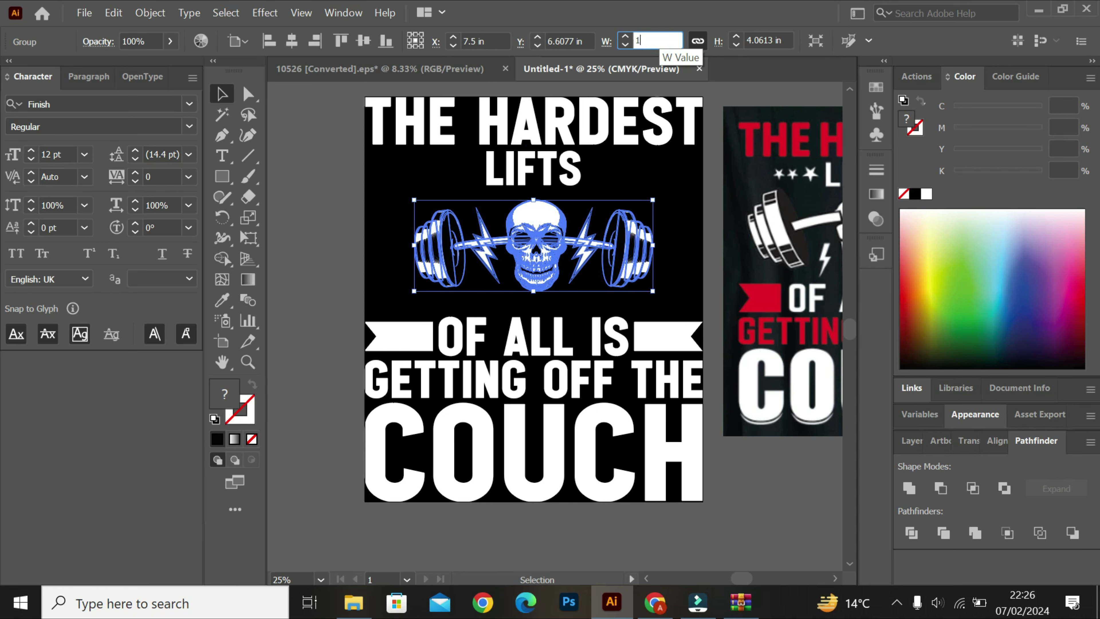
{"action": "type", "text": "5"}
{"action": "key", "text": "Return"}
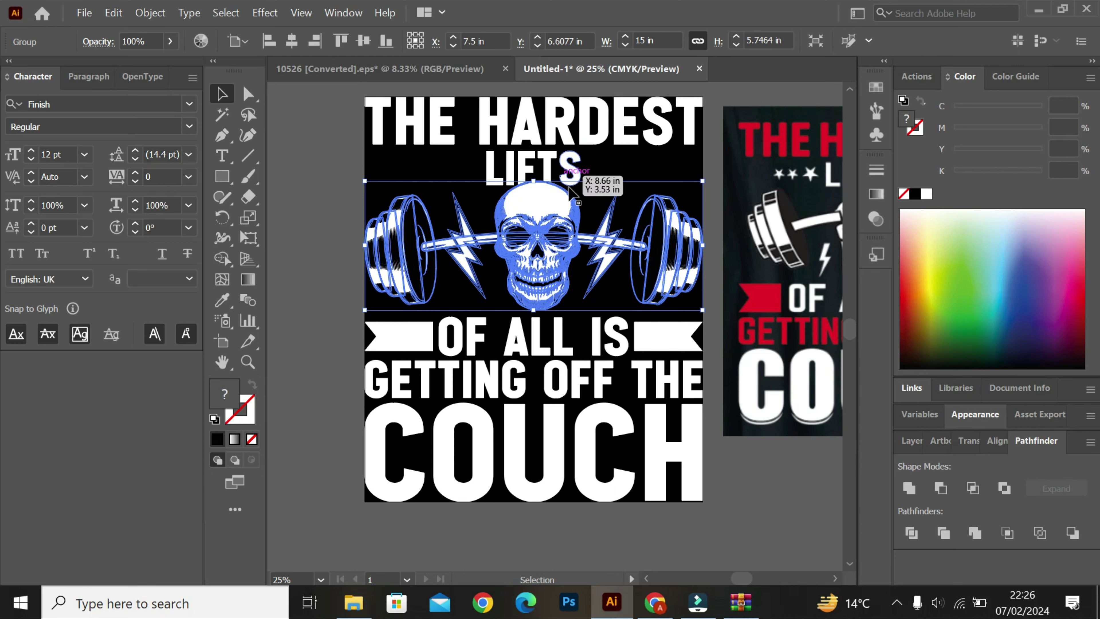
{"action": "key", "text": "shift+Down"}
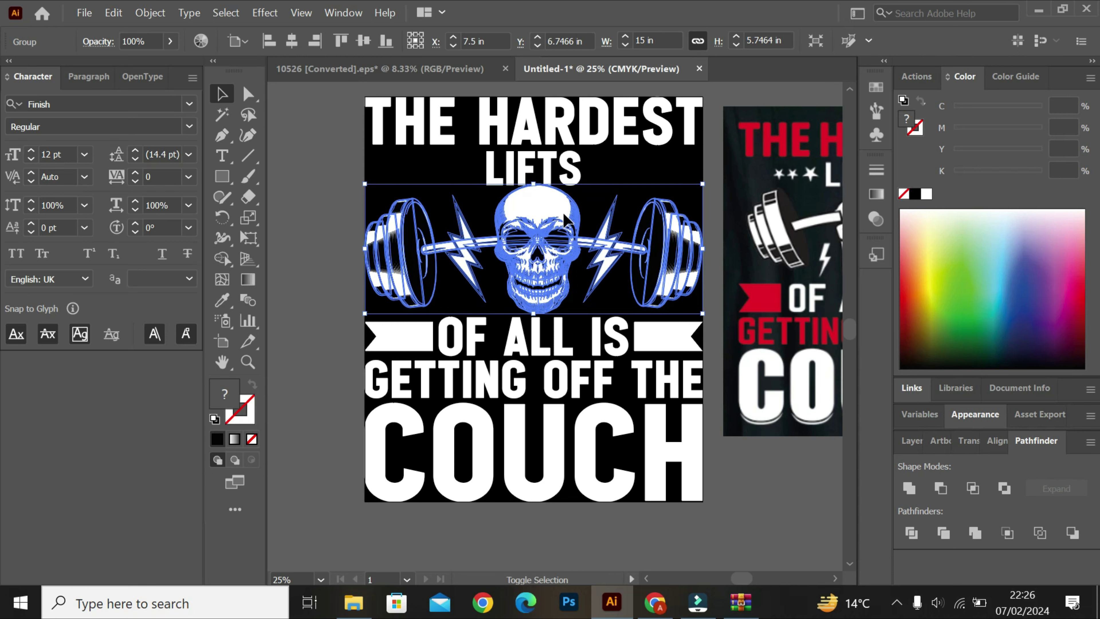
{"action": "key", "text": "Up"}
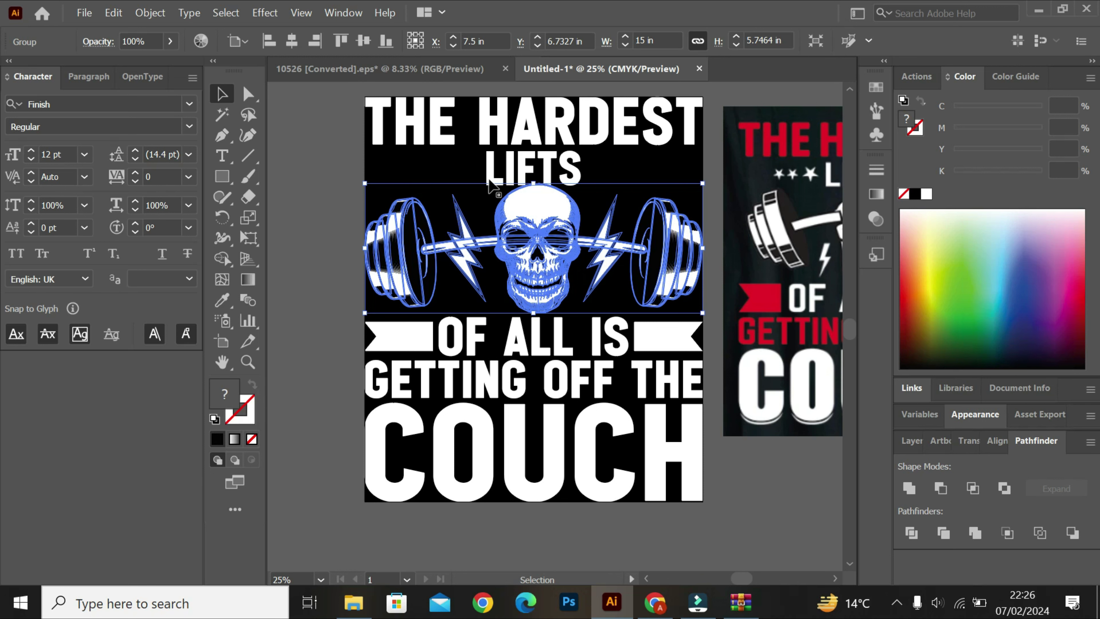
- Shrink LIFTS slightly and centre it horizontally on the artboard
{"action": "left_click", "coordinate": [522, 173]}
{"action": "left_click_drag", "start_coordinate": [532, 184], "coordinate": [541, 184]}
{"action": "left_click", "coordinate": [678, 41]}
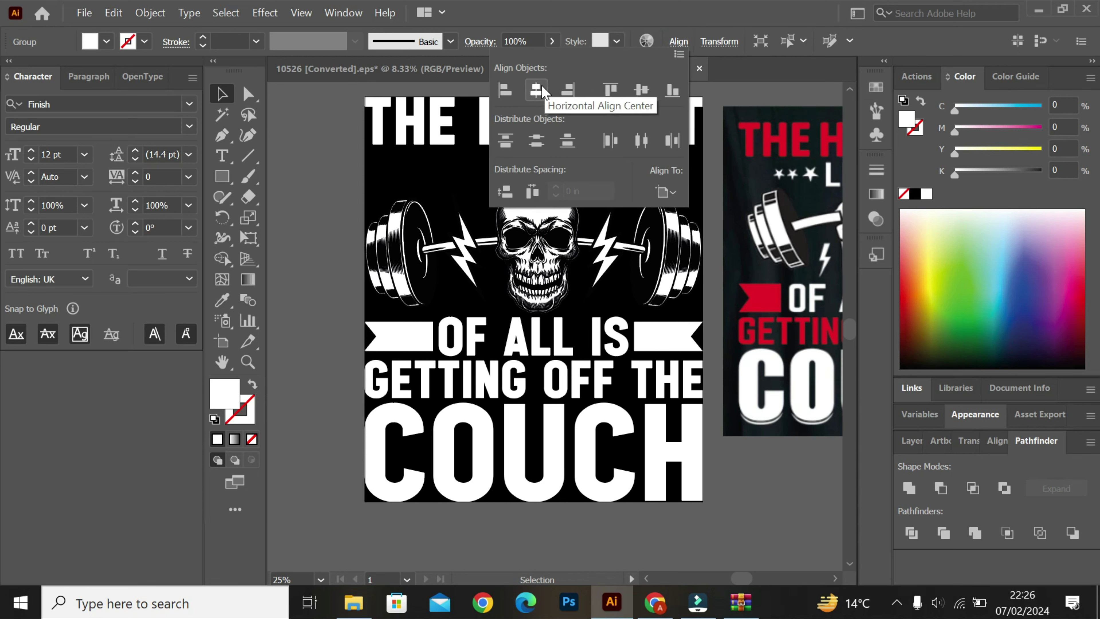
{"action": "left_click", "coordinate": [438, 160]}
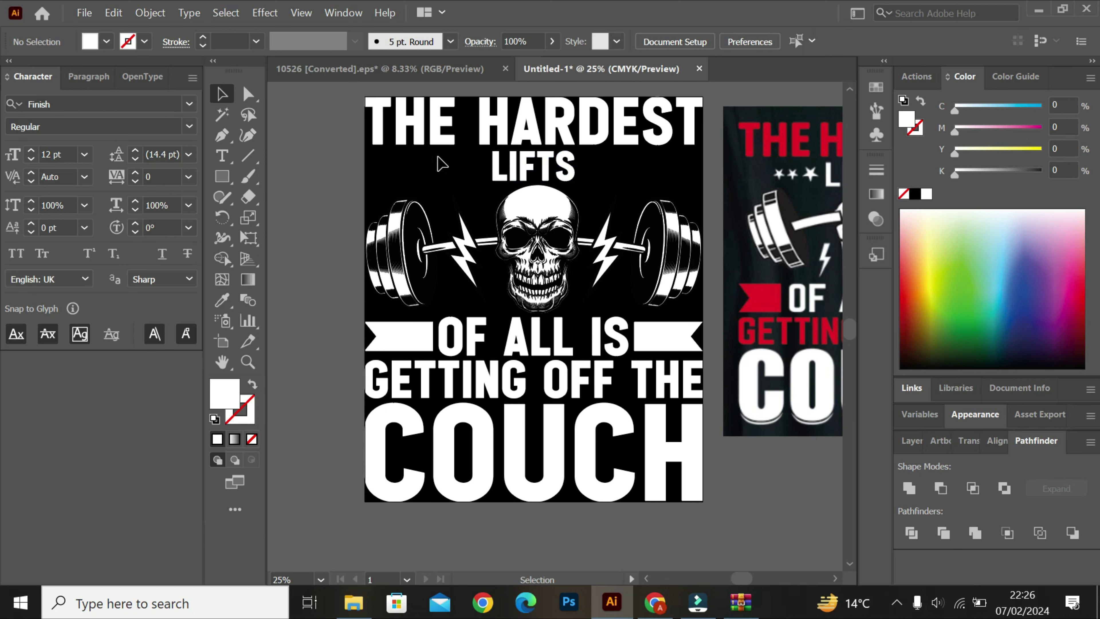
- Draw a white star left of LIFTS and scale it down
{"action": "left_click", "coordinate": [224, 177]}
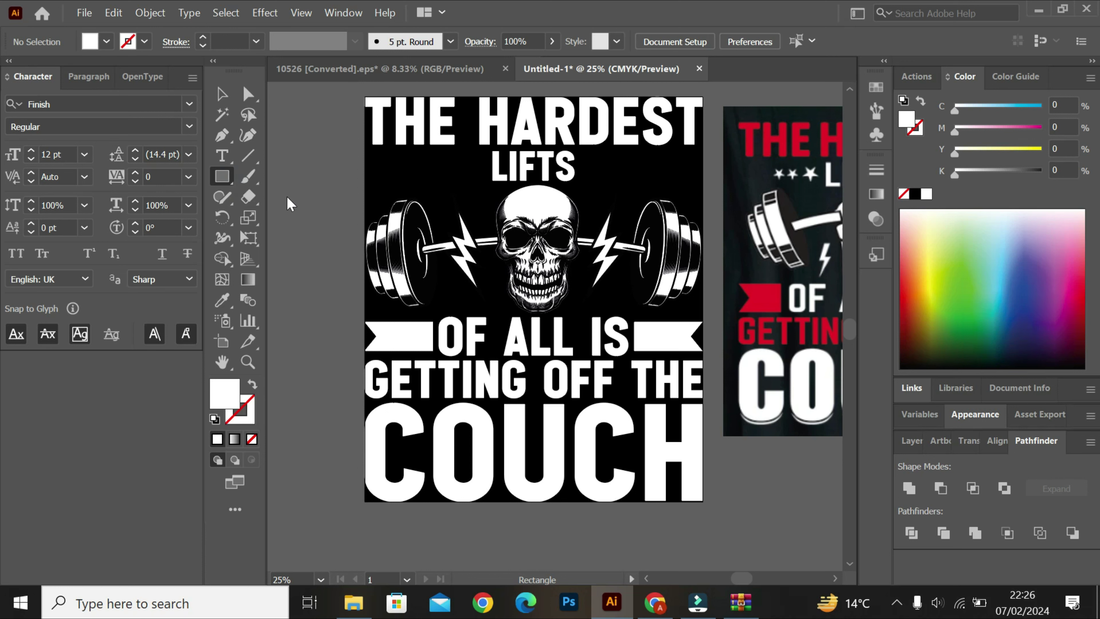
{"action": "left_click", "coordinate": [230, 179]}
{"action": "left_click", "coordinate": [279, 259]}
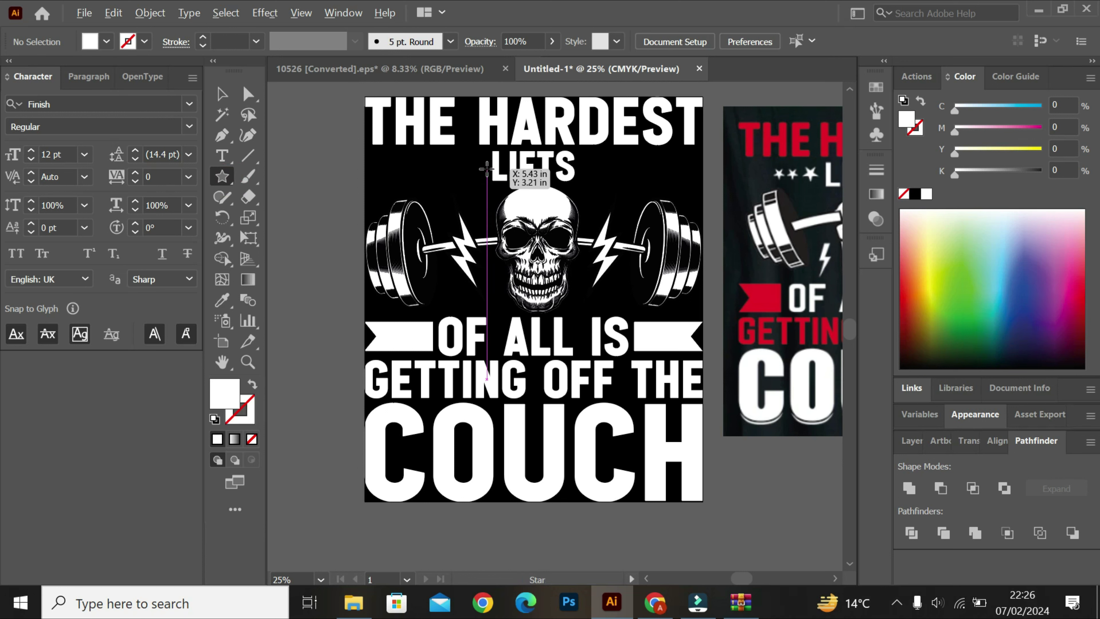
{"action": "left_click_drag", "start_coordinate": [478, 171], "coordinate": [491, 190]}
{"action": "left_click", "coordinate": [225, 98]}
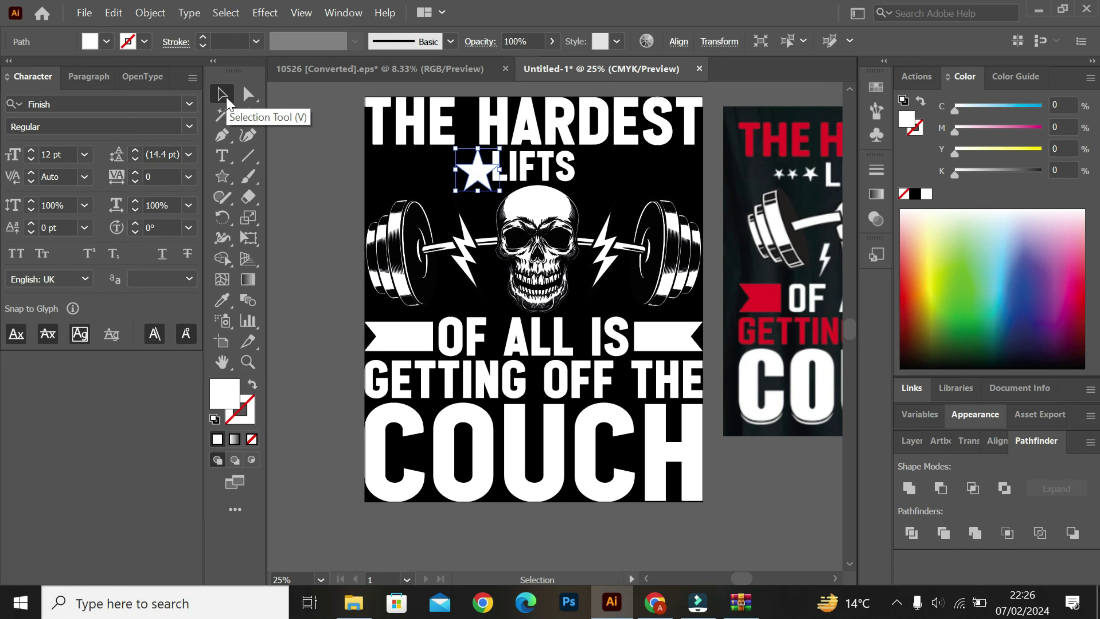
{"action": "key", "text": "ctrl+plus"}
{"action": "key", "text": "ctrl+plus"}
{"action": "key", "text": "ctrl+plus"}
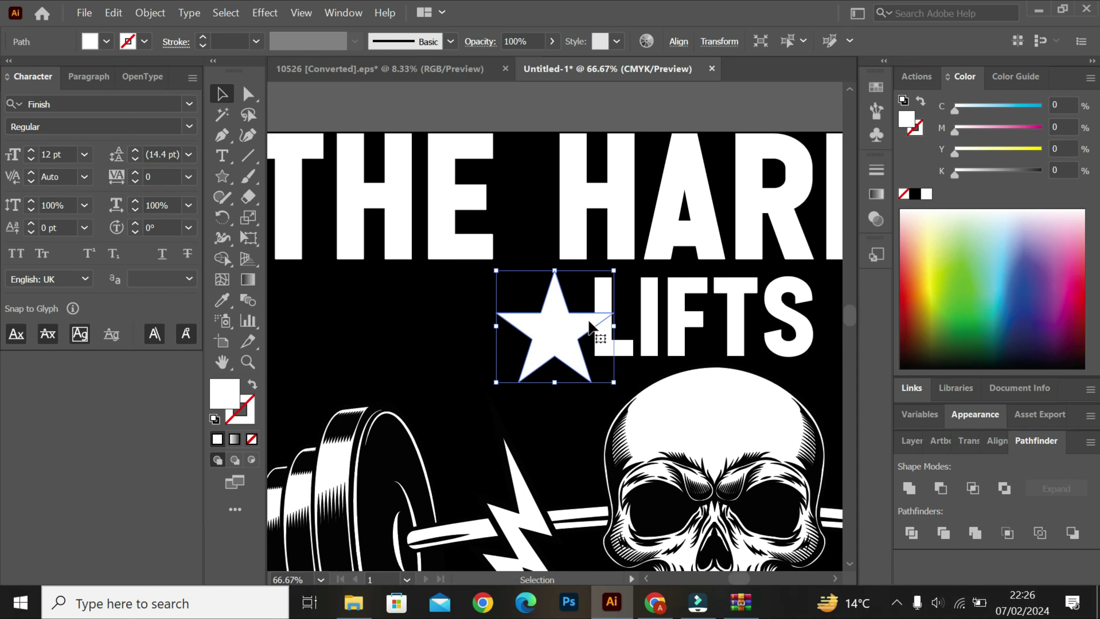
{"action": "left_click_drag", "start_coordinate": [619, 328], "coordinate": [541, 326], "text": "shift"}
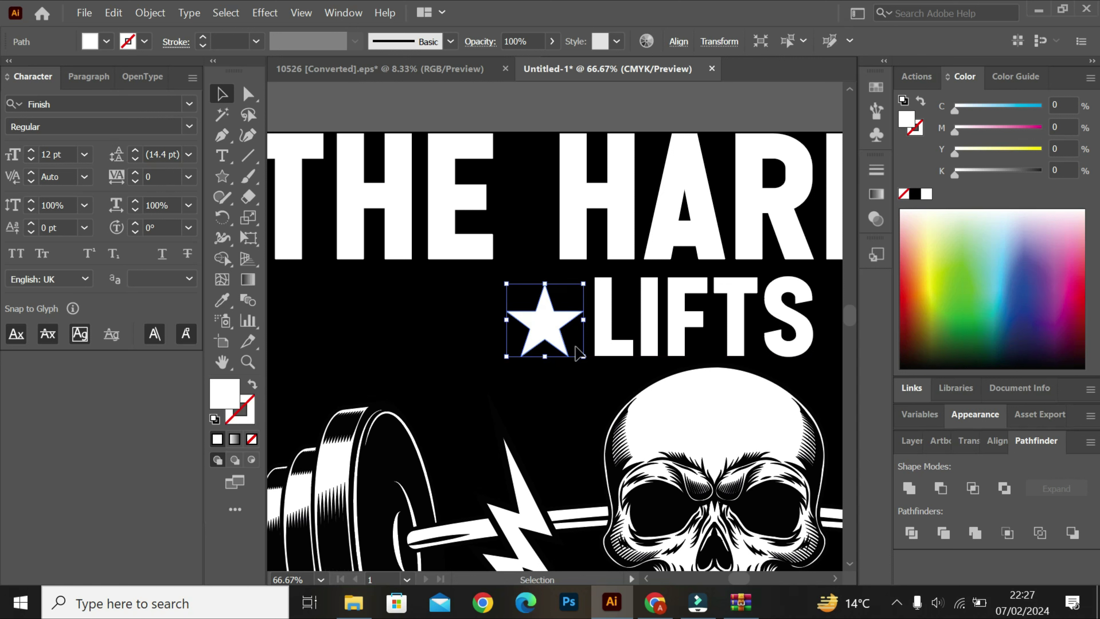
{"action": "left_click_drag", "start_coordinate": [582, 355], "coordinate": [433, 333]}
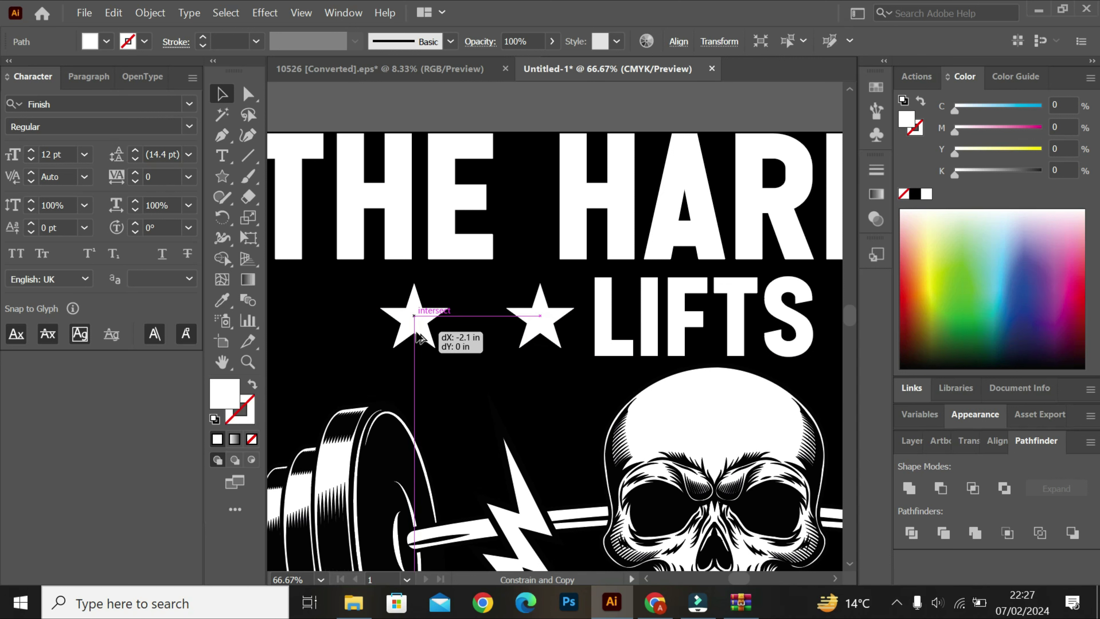
- Repeat the star to make three evenly spaced stars and group them
{"action": "key", "text": "ctrl+d"}
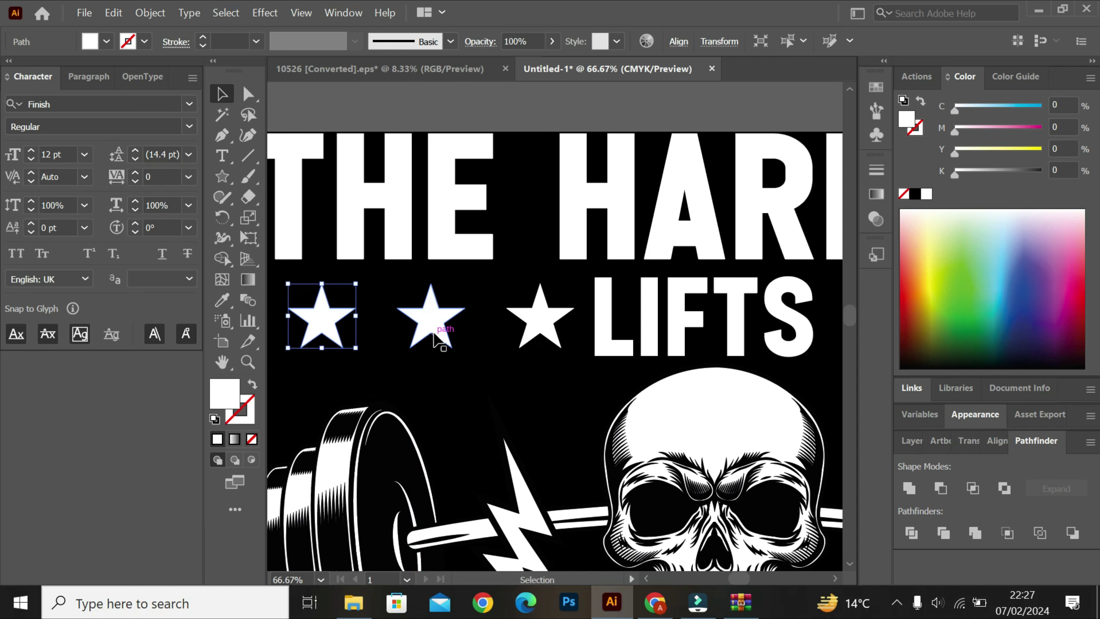
{"action": "left_click", "coordinate": [435, 333], "text": "shift"}
{"action": "left_click", "coordinate": [542, 330], "text": "shift"}
{"action": "key", "text": "a"}
{"action": "key", "text": "ctrl+g"}
{"action": "key", "text": "v"}
{"action": "key", "text": "ctrl+minus"}
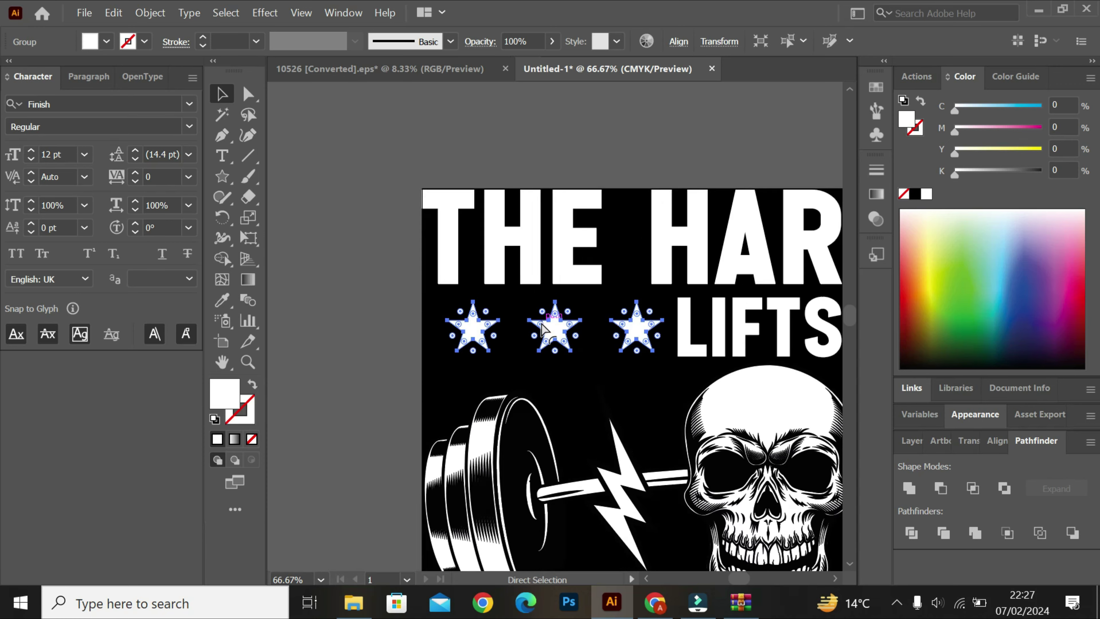
{"action": "key", "text": "ctrl+minus"}
{"action": "scroll", "coordinate": [541, 329], "scroll_direction": "right", "scroll_amount": 5}
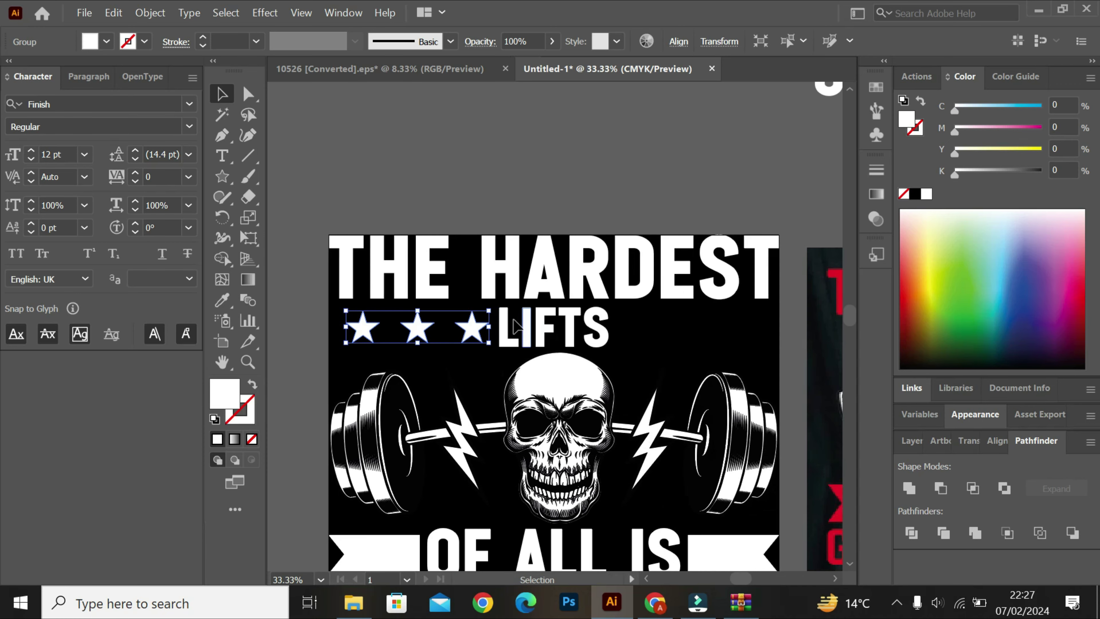
- Copy the star group right of LIFTS and centre both groups with LIFTS
{"action": "left_click_drag", "start_coordinate": [475, 338], "coordinate": [752, 338]}
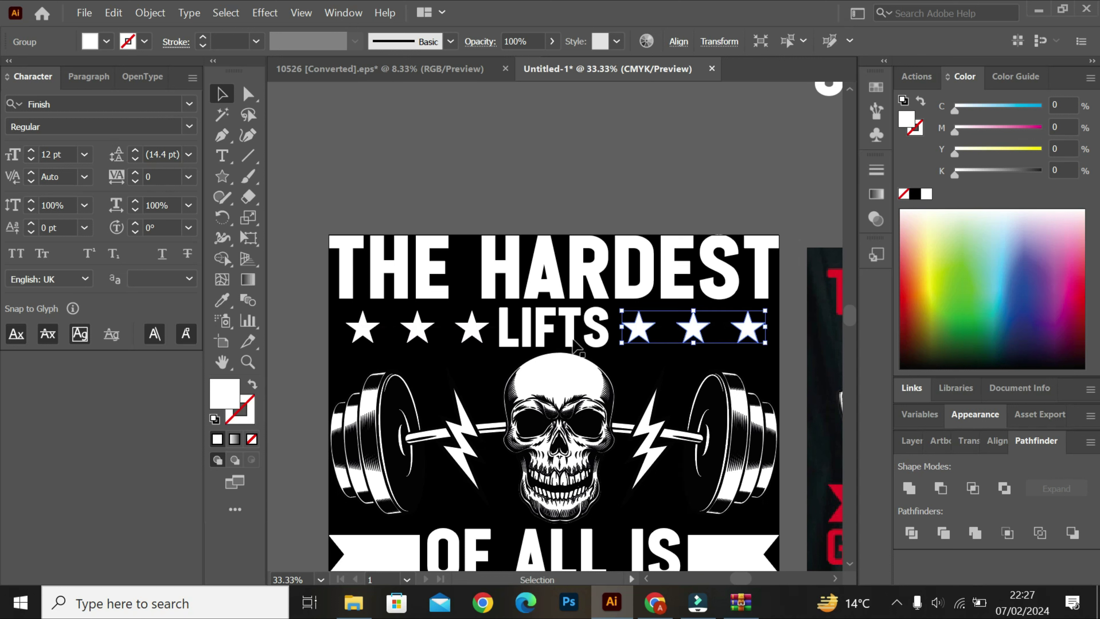
{"action": "left_click", "coordinate": [466, 335], "text": "shift"}
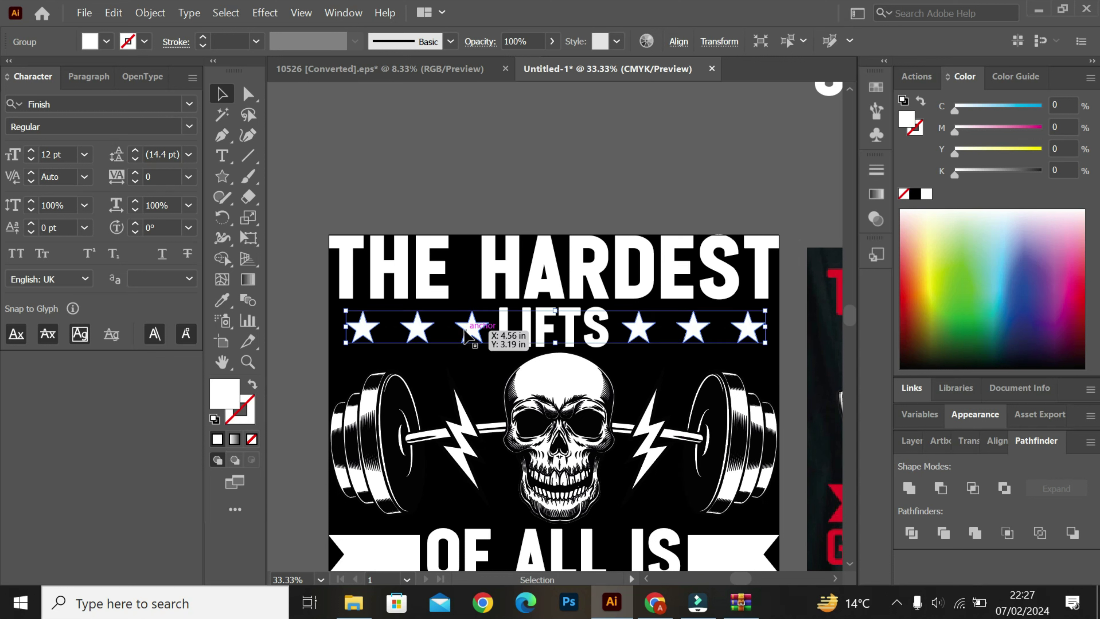
{"action": "left_click", "coordinate": [678, 41]}
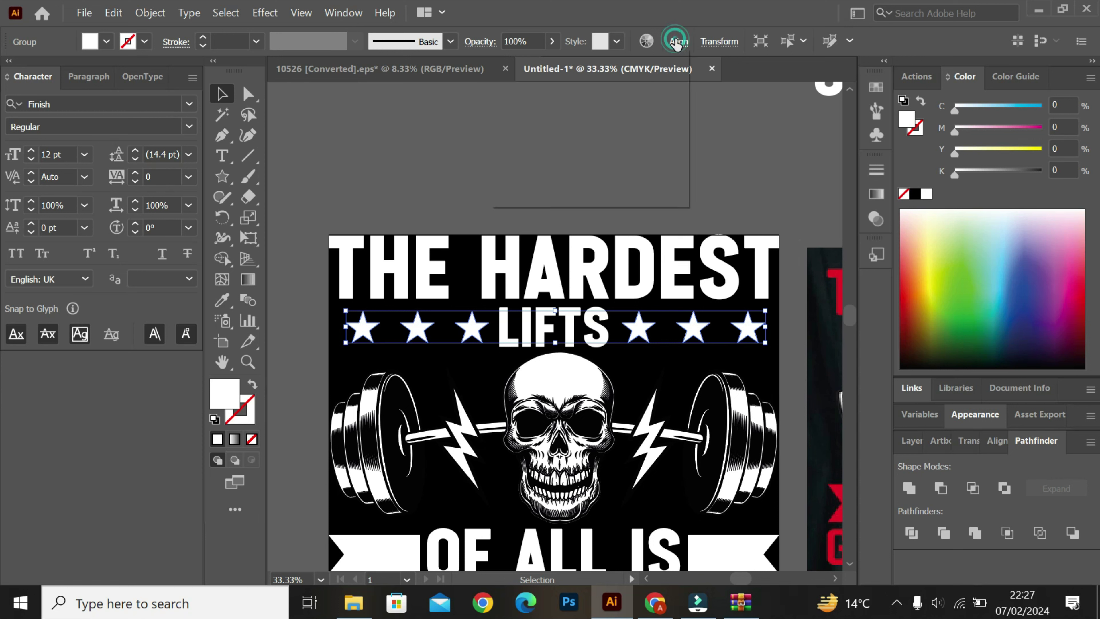
{"action": "left_click", "coordinate": [536, 90]}
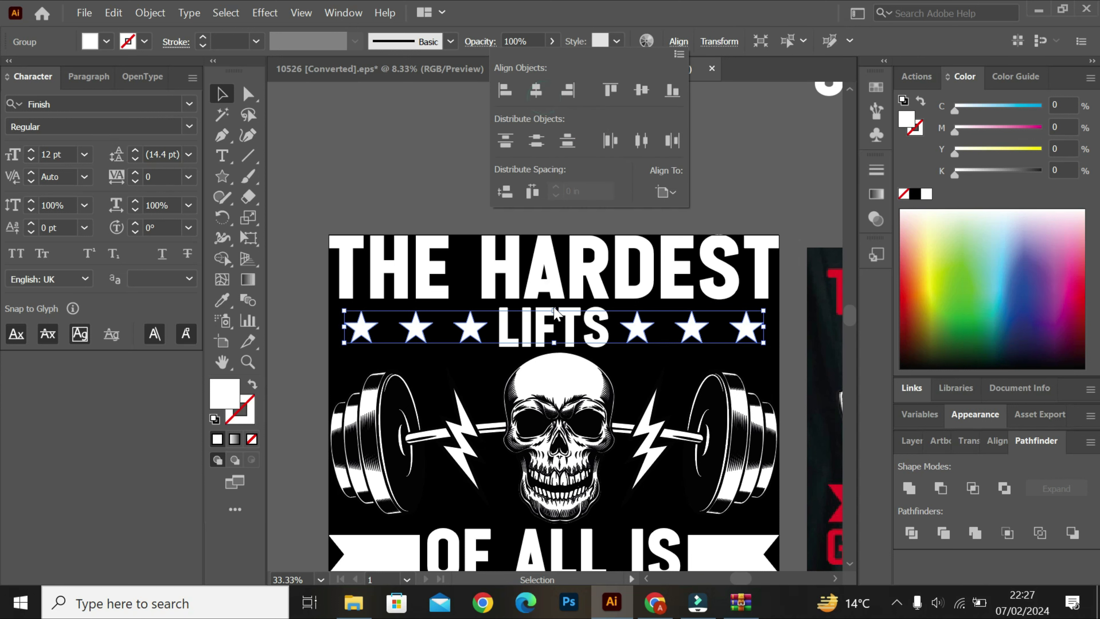
{"action": "left_click", "coordinate": [538, 328], "text": "shift"}
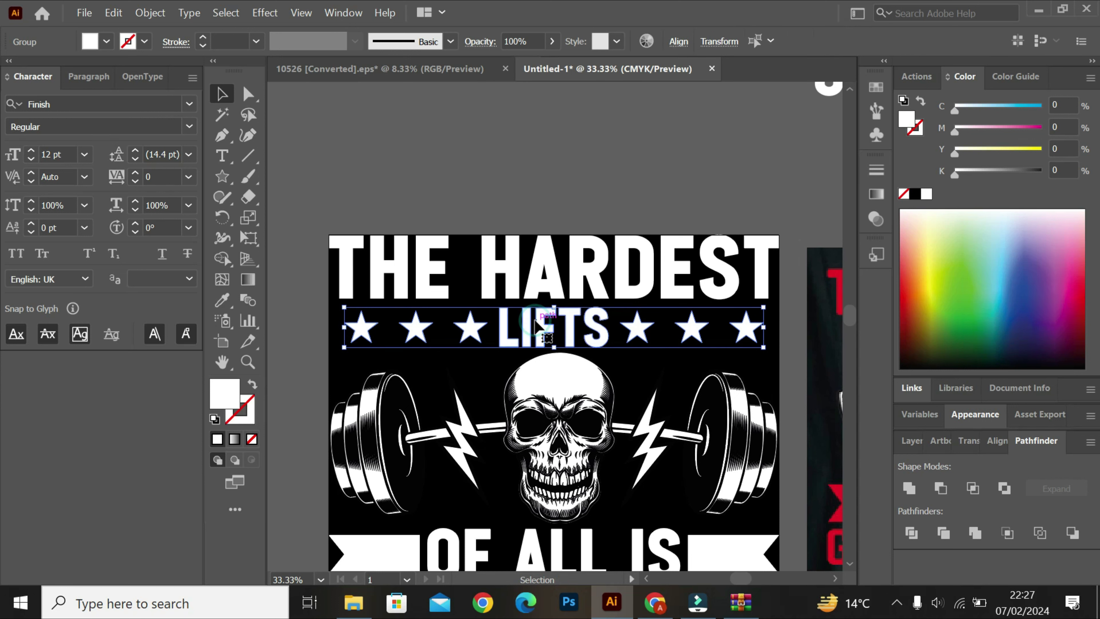
{"action": "left_click", "coordinate": [678, 41]}
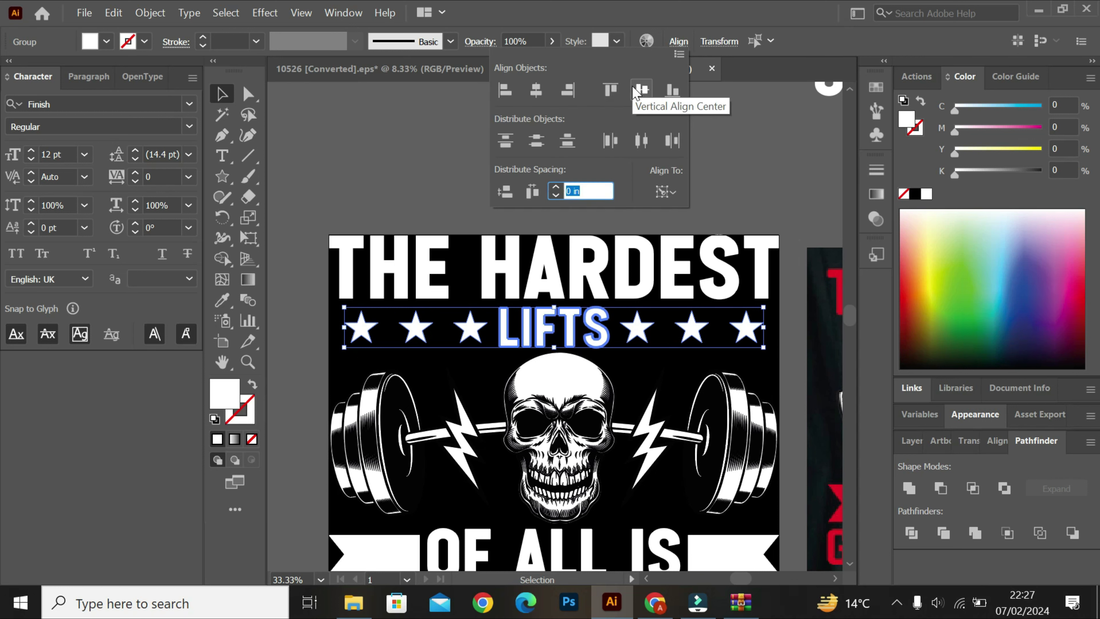
{"action": "left_click", "coordinate": [640, 89]}
{"action": "left_click", "coordinate": [536, 88]}
{"action": "left_click", "coordinate": [427, 167]}
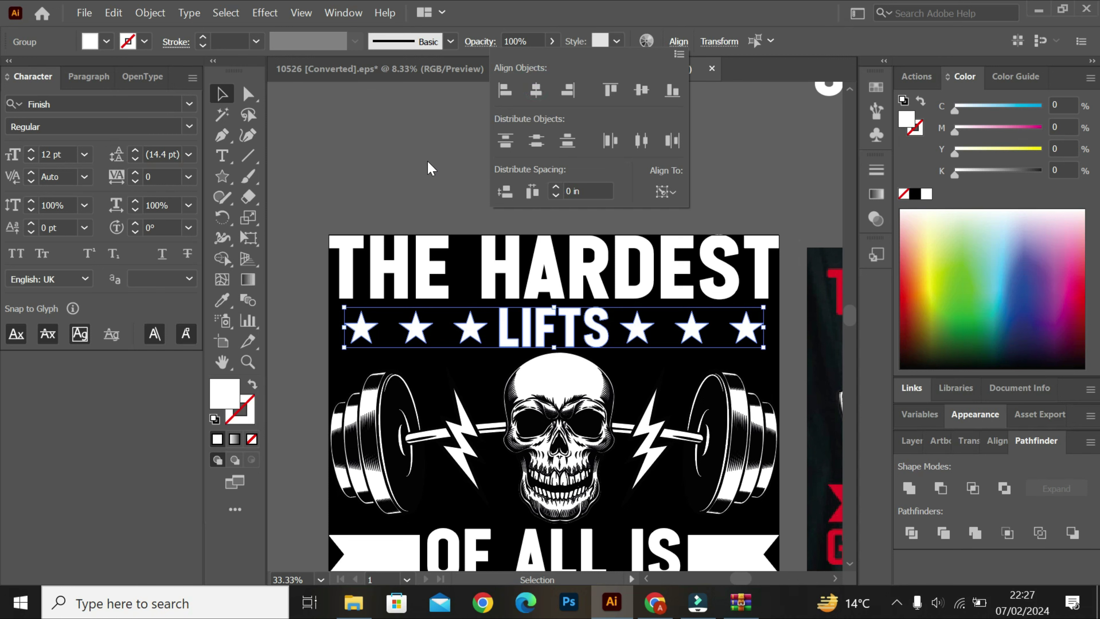
{"action": "left_click", "coordinate": [427, 166]}
- Set the whole left T-shirt design's width to 14.5 in
{"action": "key", "text": "ctrl+minus"}
{"action": "key", "text": "ctrl+minus"}
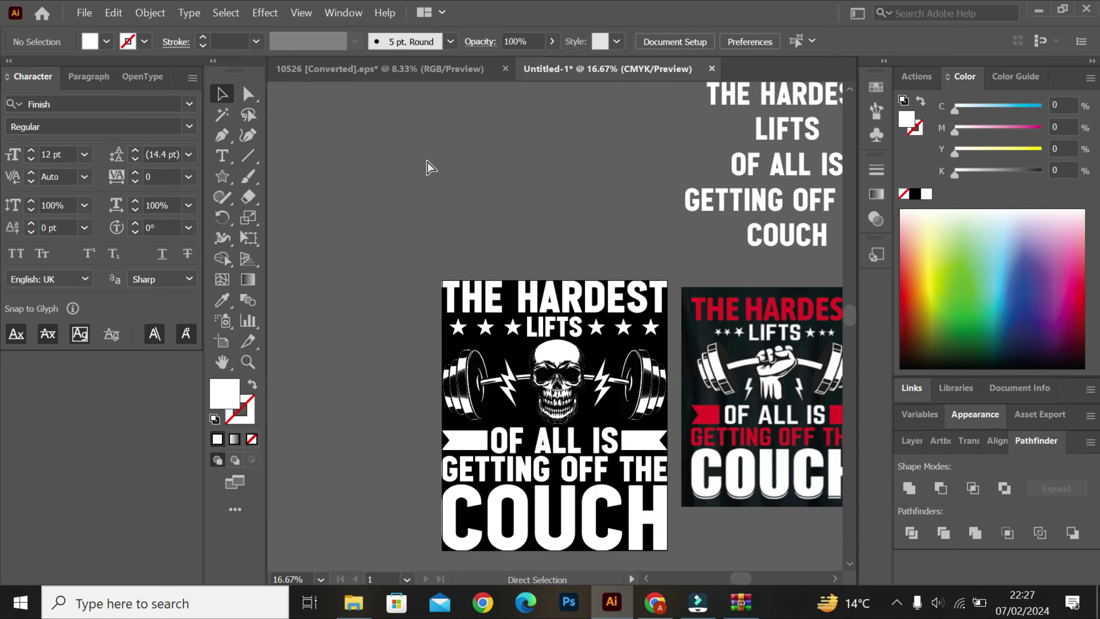
{"action": "key", "text": "ctrl+minus"}
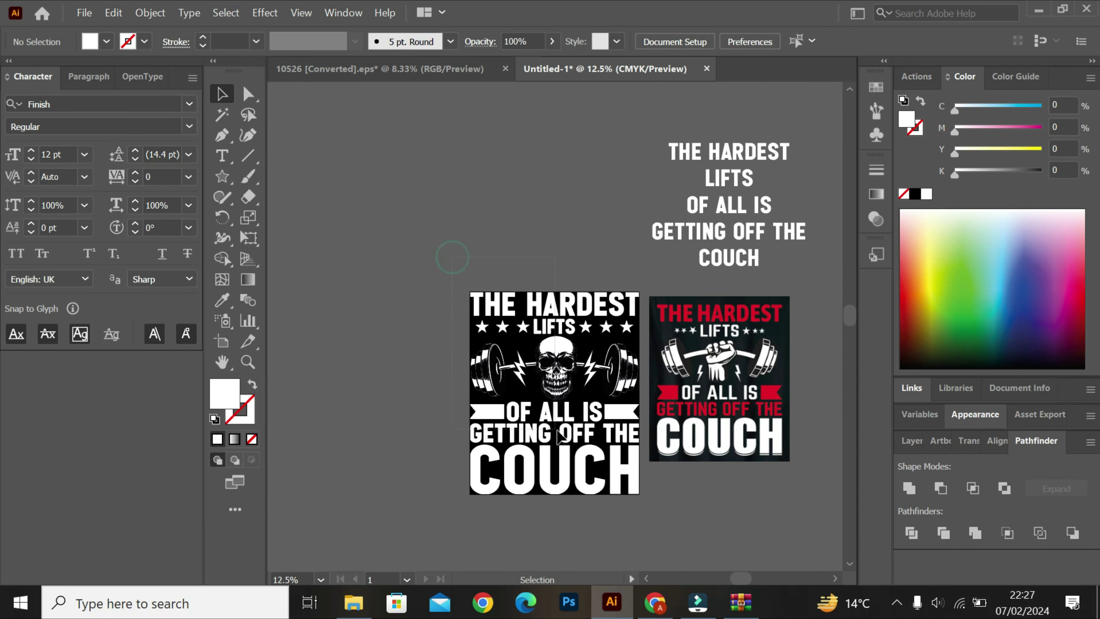
{"action": "left_click_drag", "start_coordinate": [452, 260], "coordinate": [631, 466]}
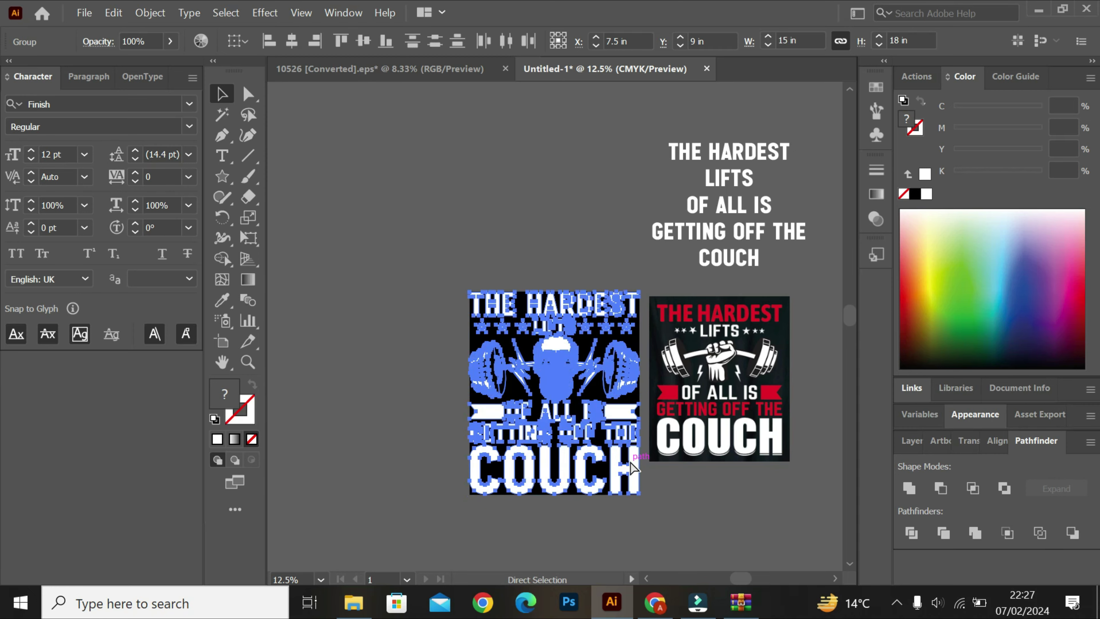
{"action": "key", "text": "ctrl+o"}
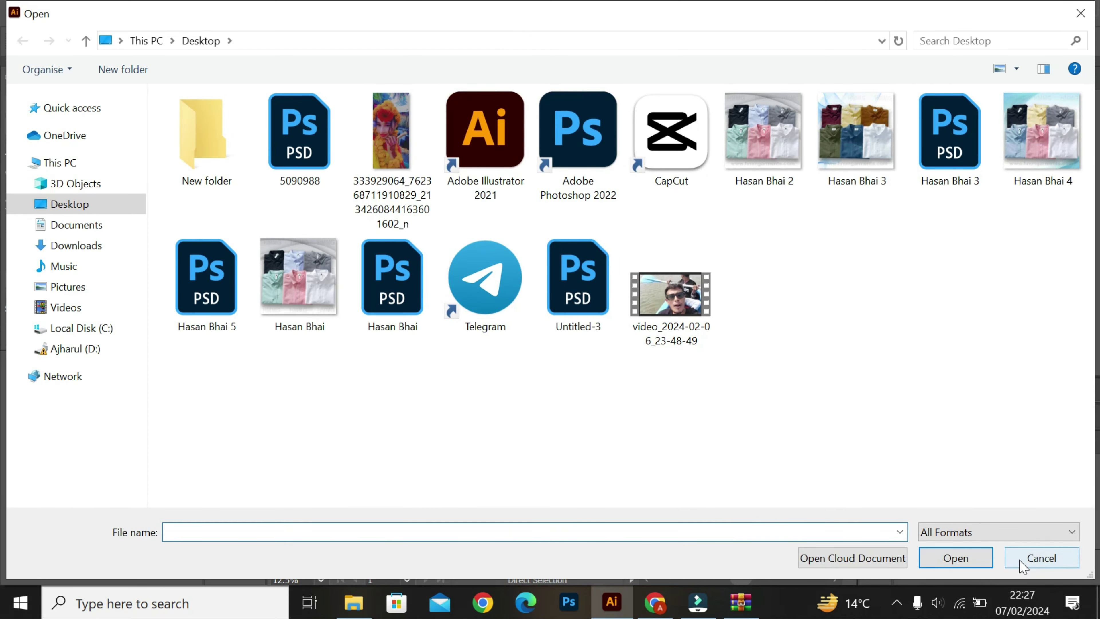
{"action": "left_click", "coordinate": [1041, 559]}
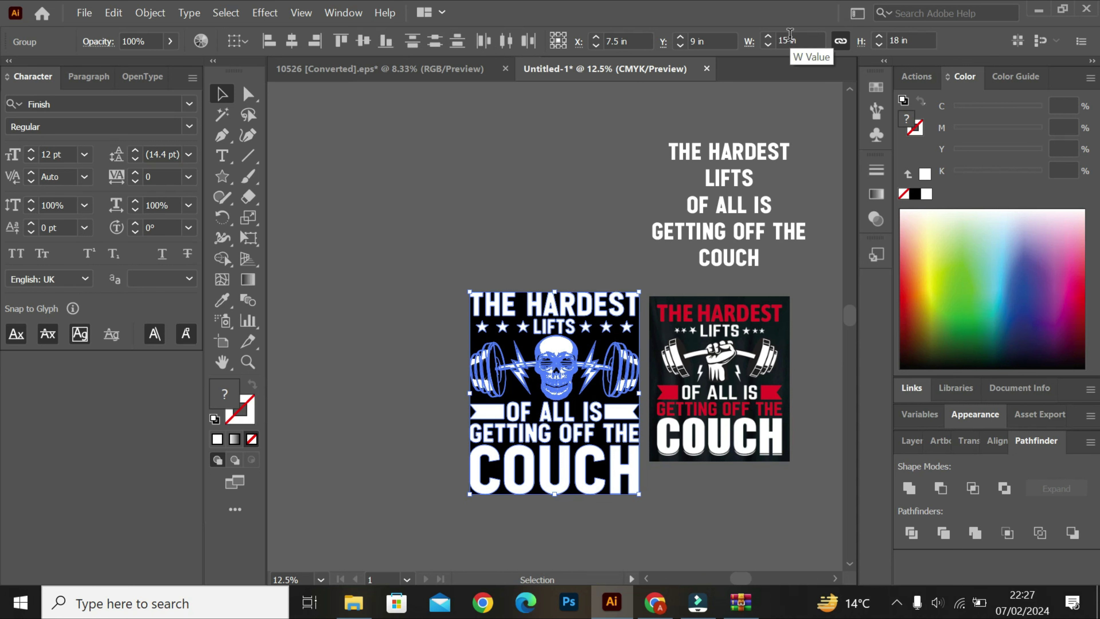
{"action": "left_click", "coordinate": [788, 39]}
{"action": "type", "text": "14.5"}
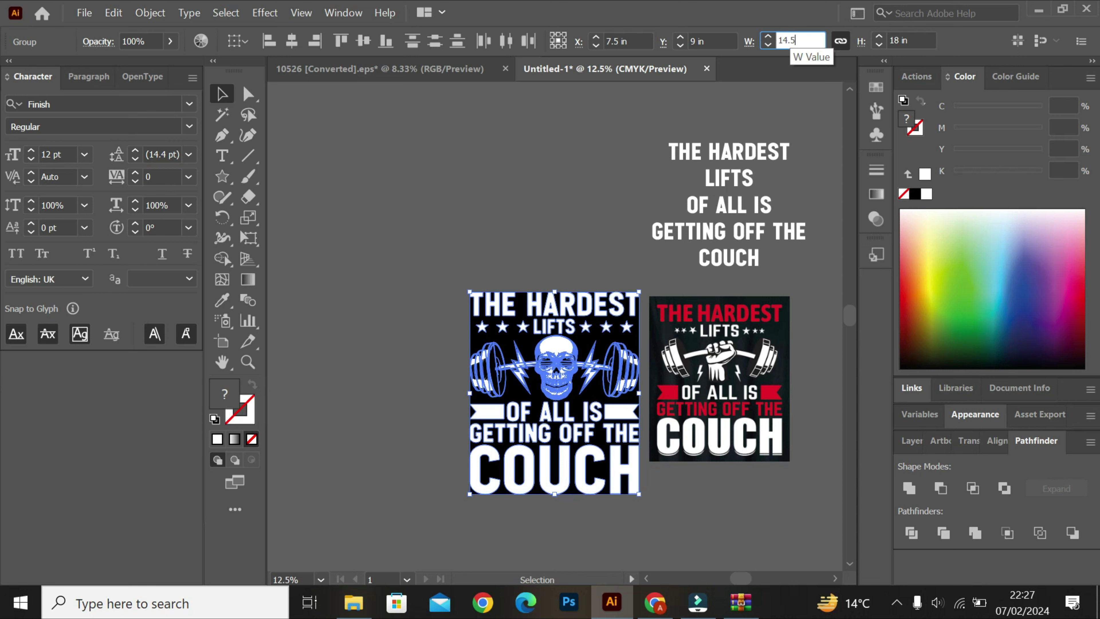
{"action": "key", "text": "Return"}
- Enter the design's group and select the G in GETTING
{"action": "left_click", "coordinate": [525, 197]}
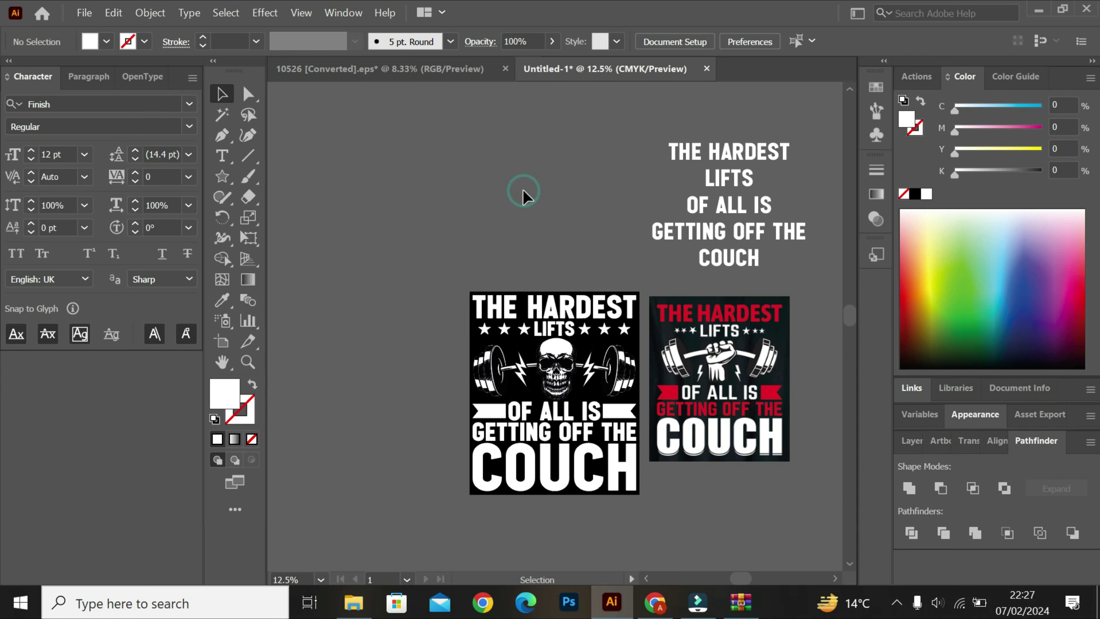
{"action": "double_click", "coordinate": [542, 437]}
{"action": "left_click", "coordinate": [542, 433]}
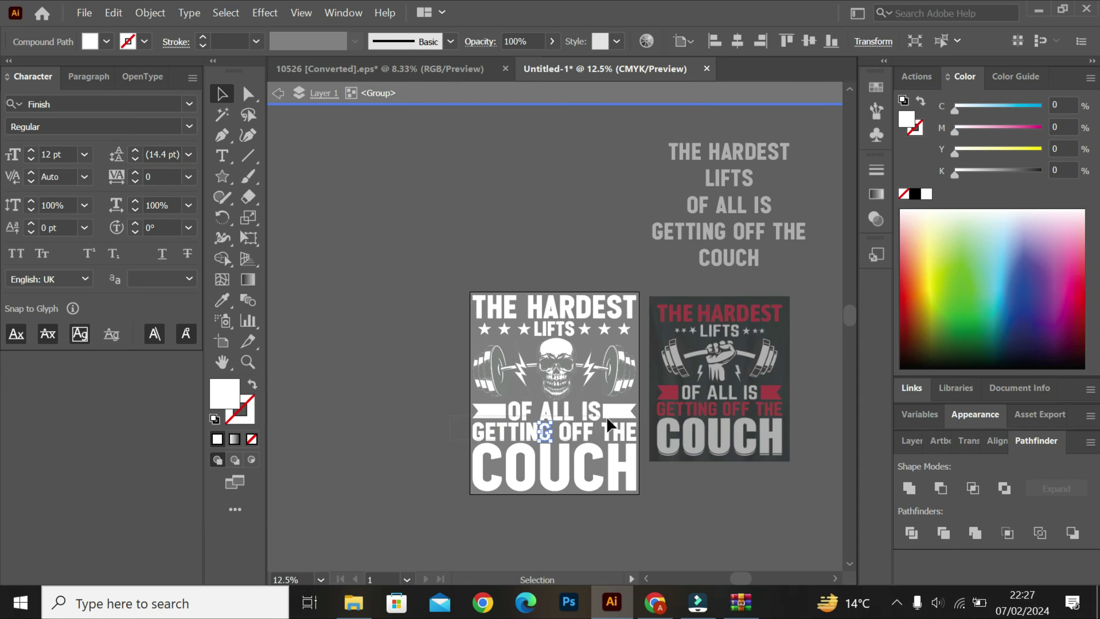
- Eyedropper the reference red onto GETTING OFF THE and the OF ALL IS banners
{"action": "left_click_drag", "start_coordinate": [641, 447], "coordinate": [470, 418]}
{"action": "left_click", "coordinate": [221, 300]}
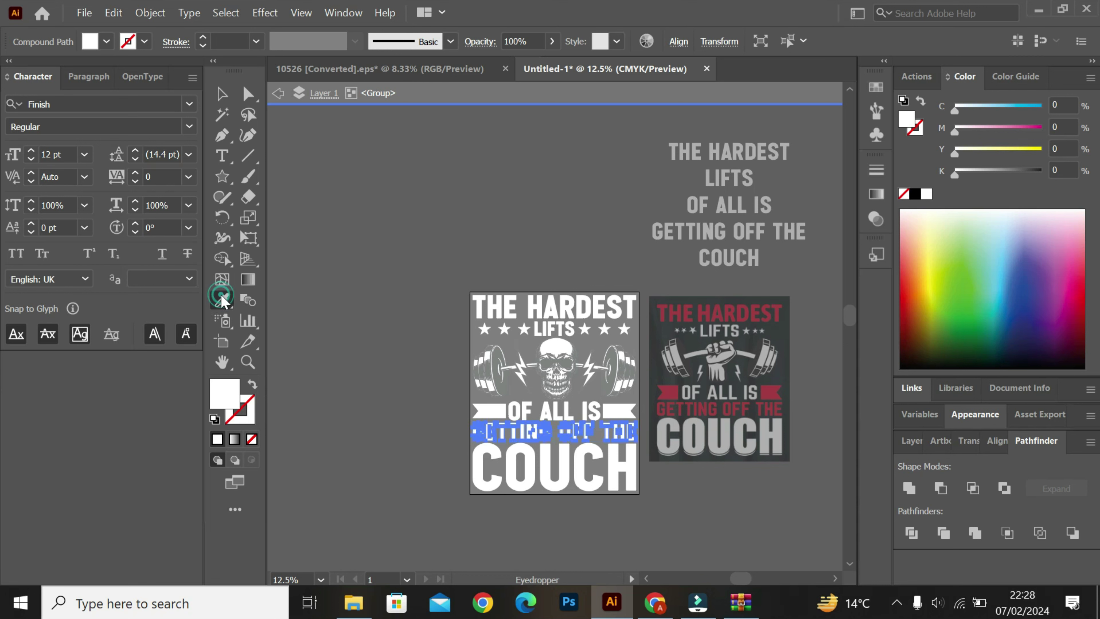
{"action": "left_click", "coordinate": [672, 385]}
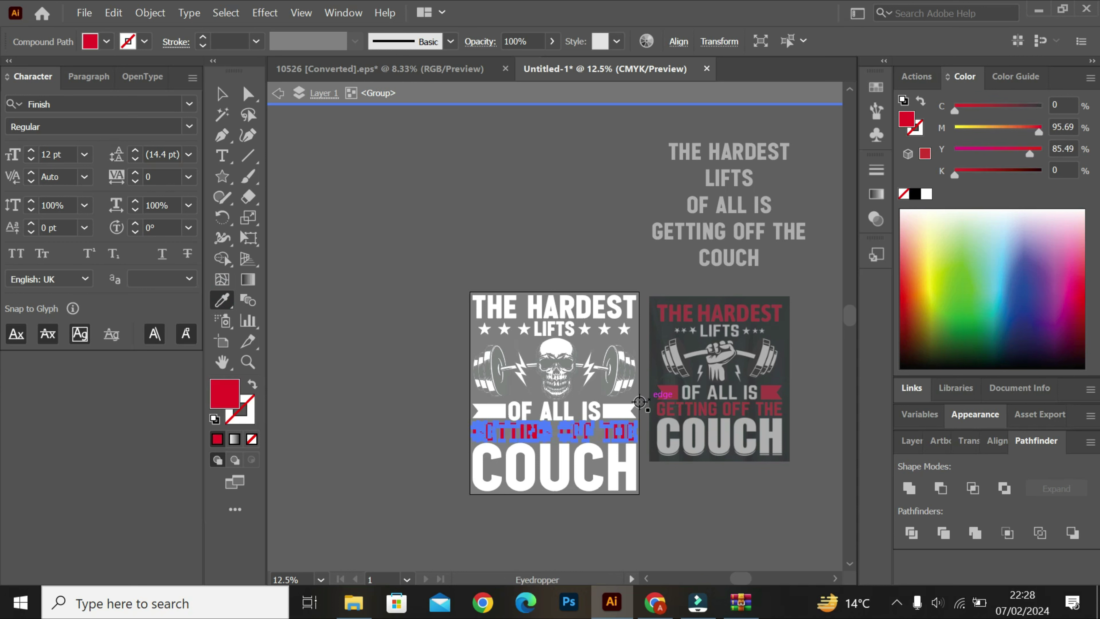
{"action": "key", "text": "Escape"}
{"action": "left_click", "coordinate": [623, 407], "text": "ctrl"}
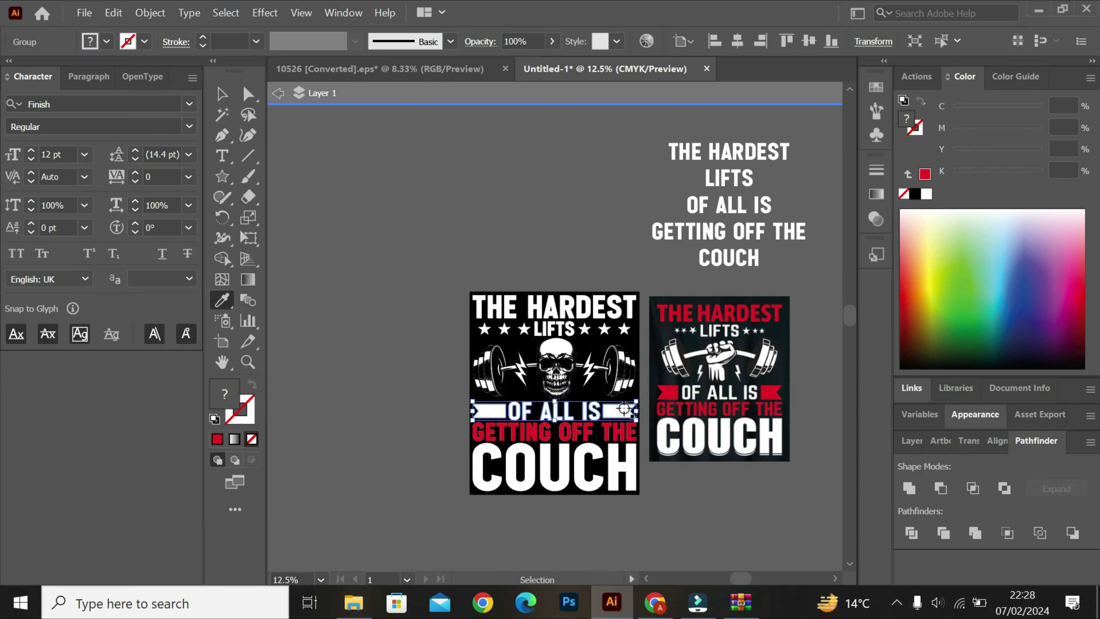
{"action": "double_click", "coordinate": [624, 407]}
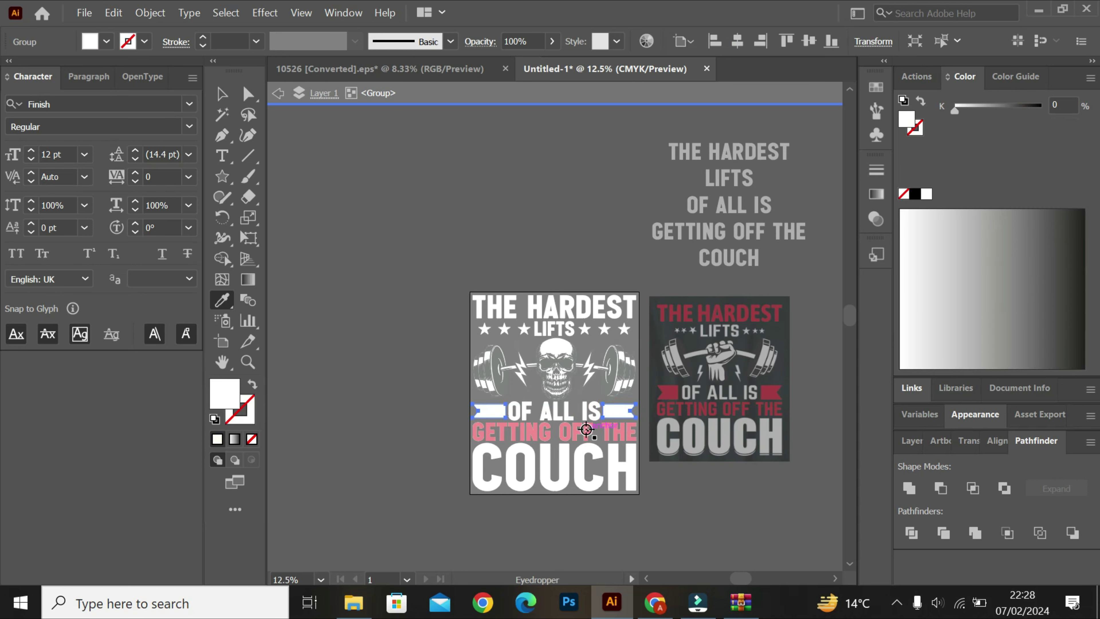
{"action": "left_click", "coordinate": [589, 431]}
{"action": "key", "text": "Escape"}
- Make THE HARDEST headline red and review the recoloured artwork
{"action": "left_click", "coordinate": [598, 308], "text": "ctrl"}
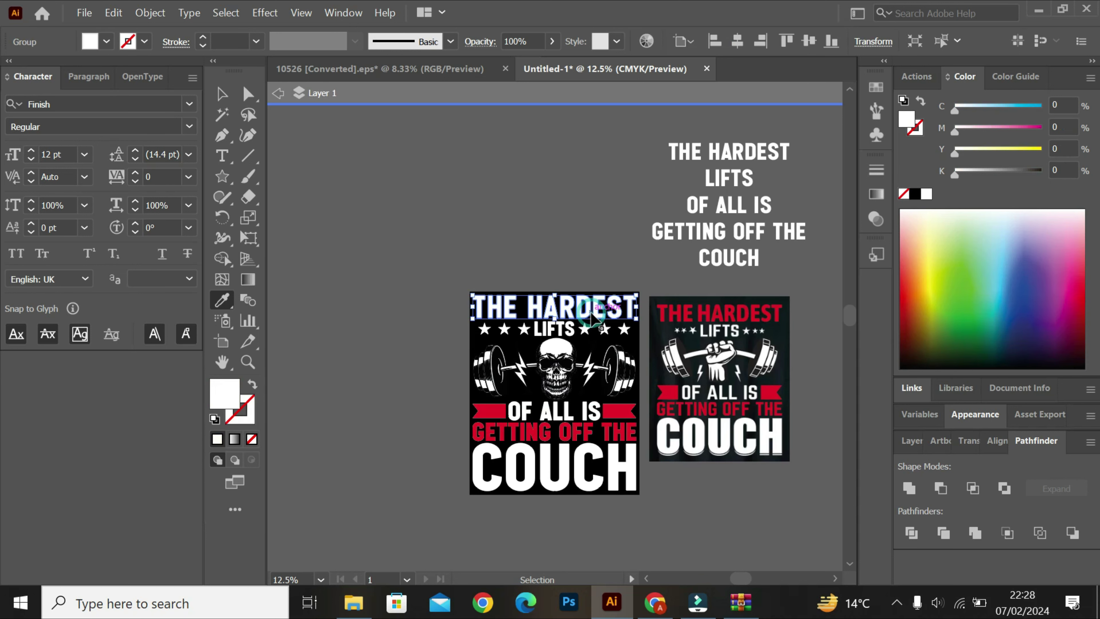
{"action": "left_click", "coordinate": [617, 409]}
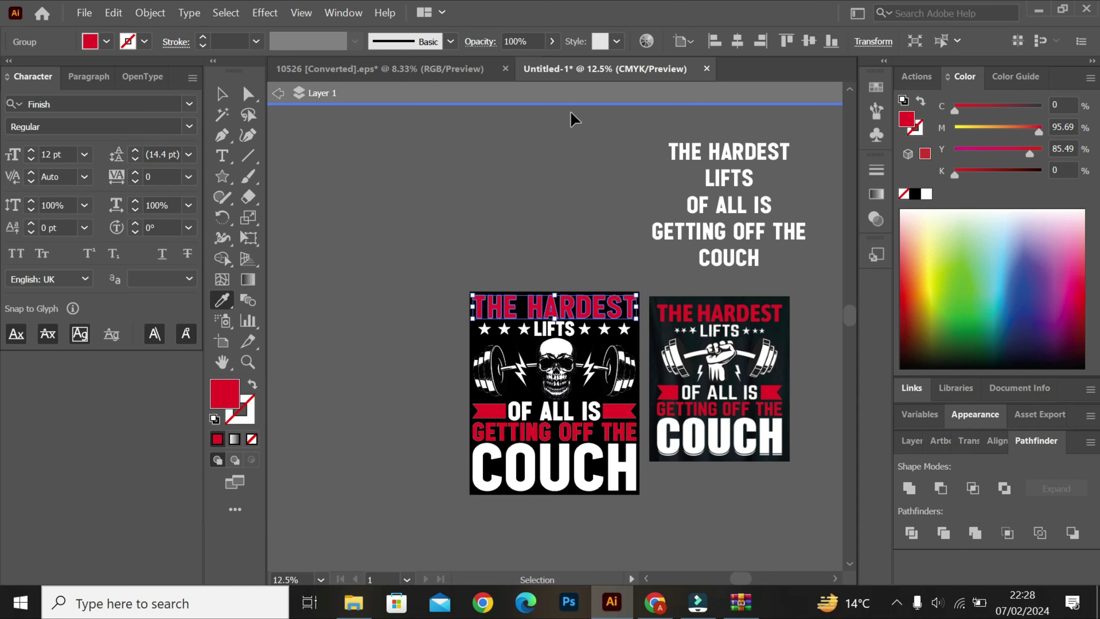
{"action": "left_click", "coordinate": [551, 202], "text": "ctrl"}
{"action": "key", "text": "ctrl+equal"}
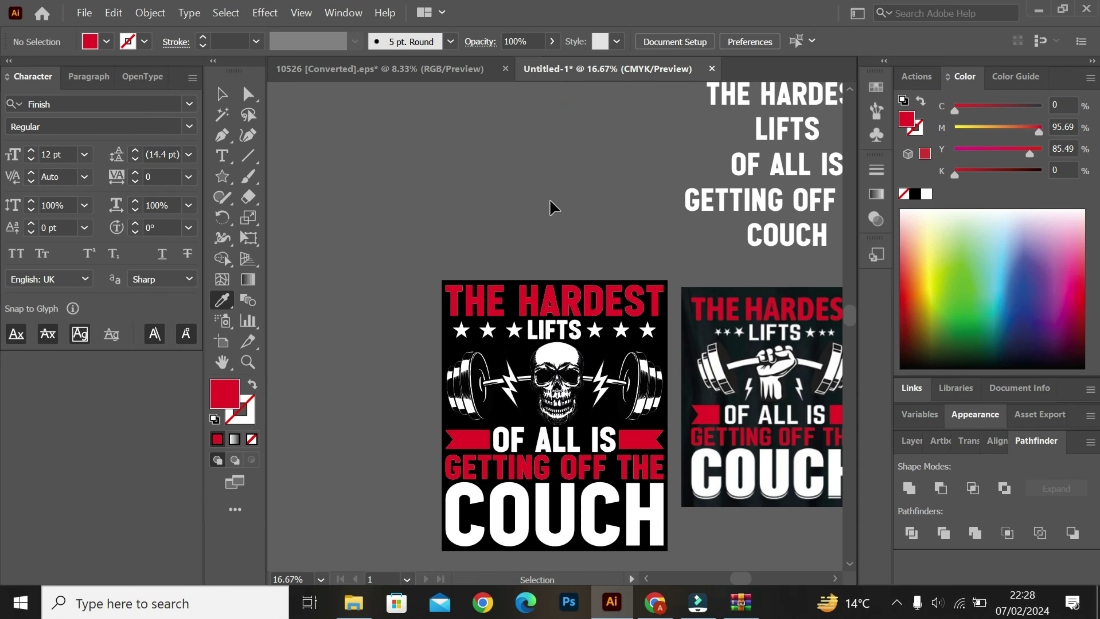
{"action": "scroll", "coordinate": [551, 201], "scroll_direction": "down", "scroll_amount": 5}
{"action": "scroll", "coordinate": [551, 201], "scroll_direction": "right", "scroll_amount": 4}
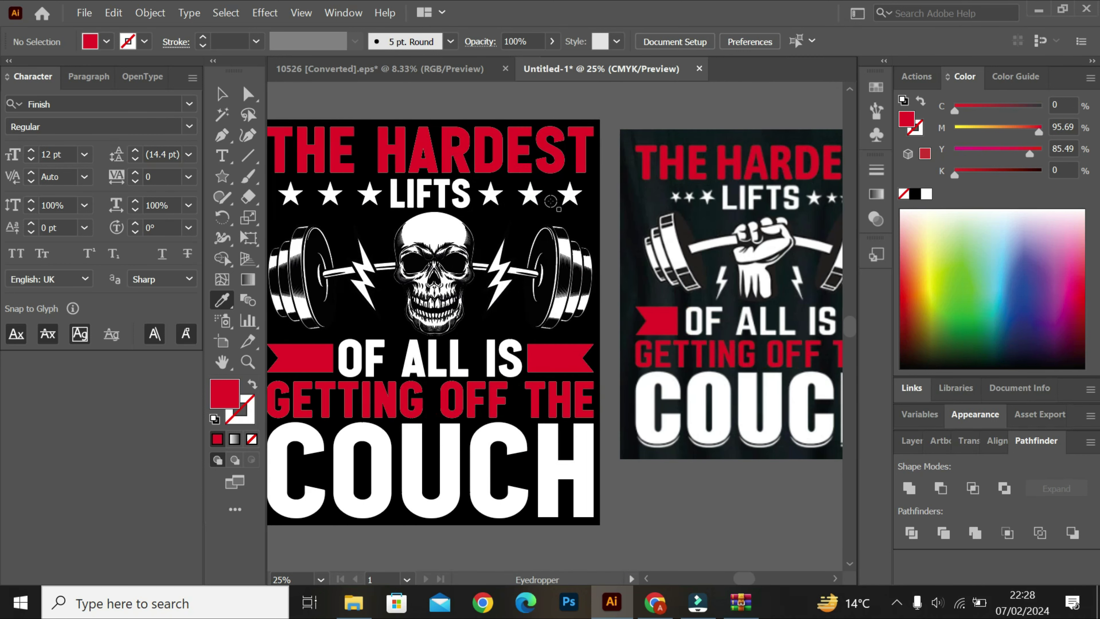
{"action": "scroll", "coordinate": [551, 201], "scroll_direction": "up", "scroll_amount": 1}
{"action": "key", "text": "ctrl+minus"}
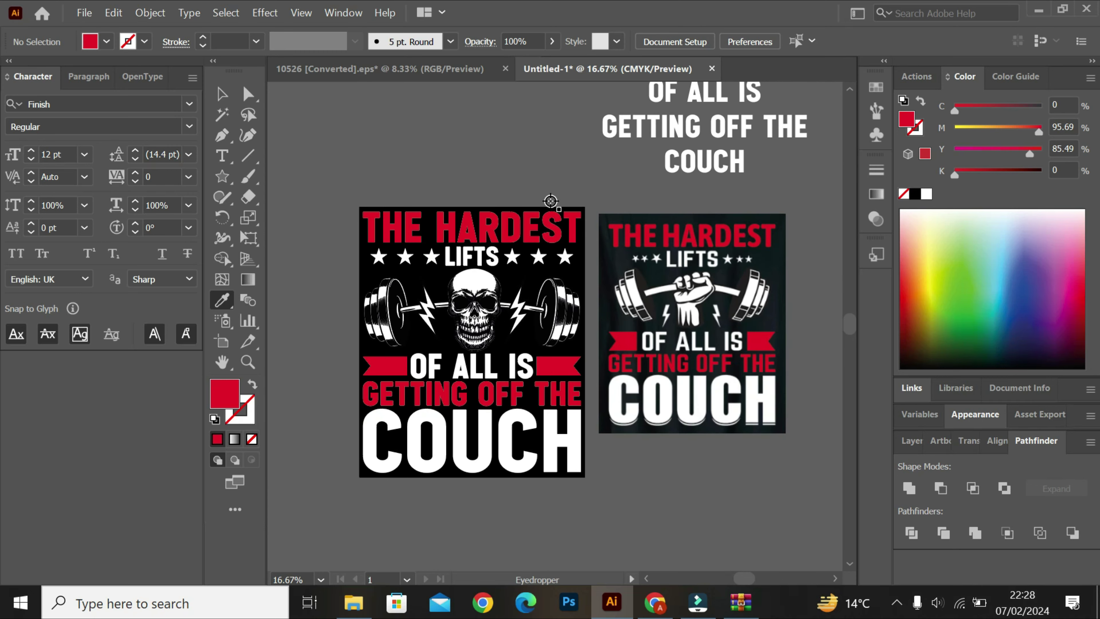
{"action": "left_click", "coordinate": [222, 93]}
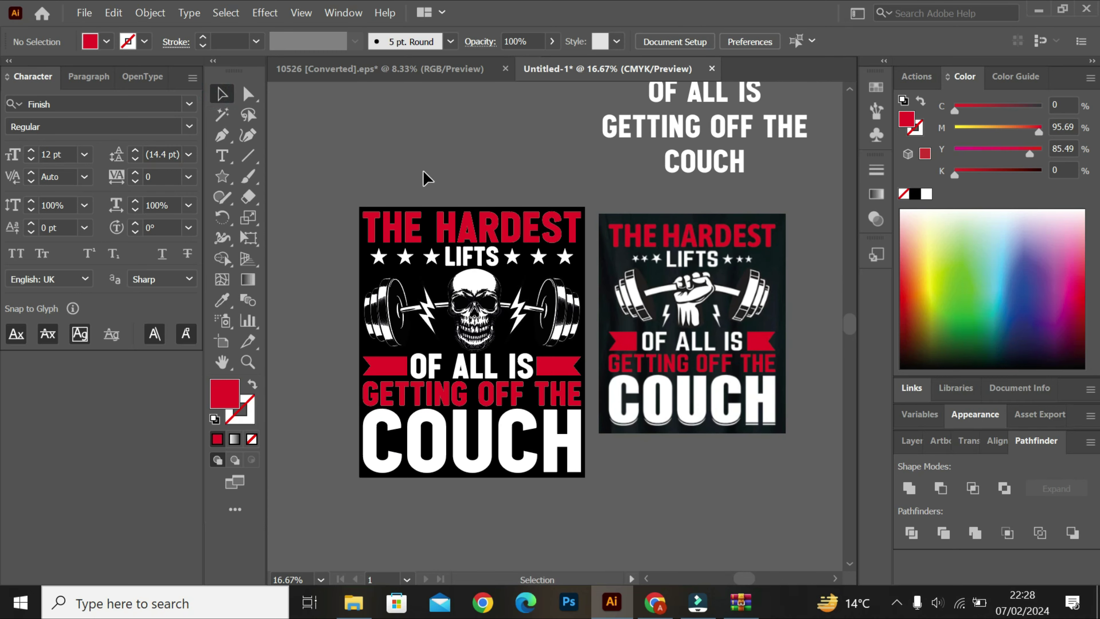
- Retype the spare white text as the OK DESIGN credit
{"action": "key", "text": "Tab"}
{"action": "key", "text": "a"}
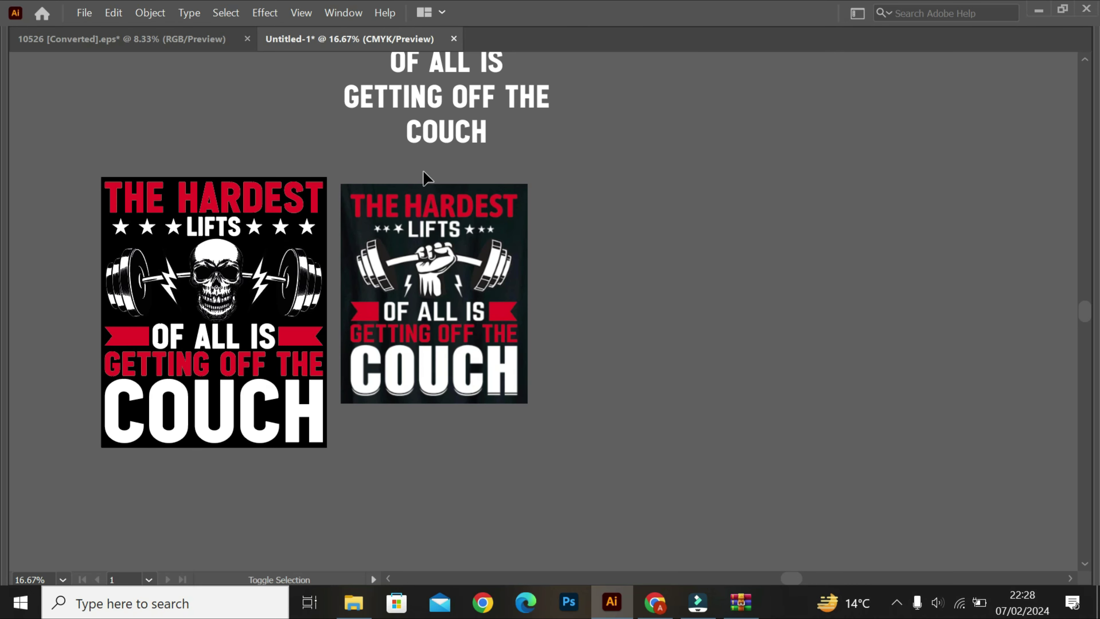
{"action": "key", "text": "ctrl+plus"}
{"action": "scroll", "coordinate": [425, 176], "scroll_direction": "left", "scroll_amount": 5}
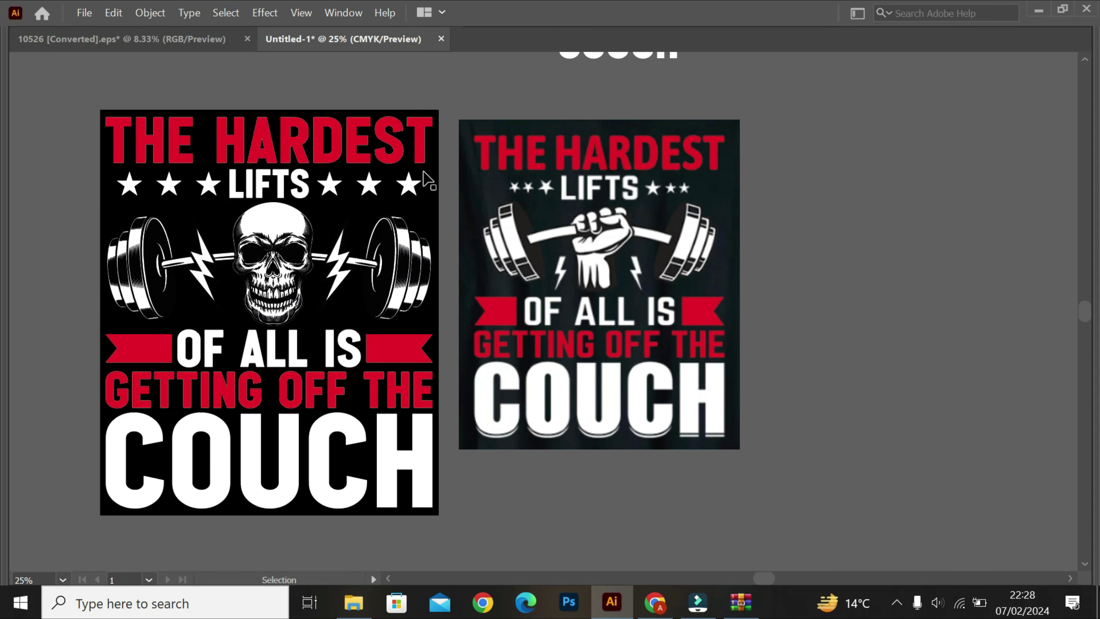
{"action": "scroll", "coordinate": [428, 178], "scroll_direction": "left", "scroll_amount": 1}
{"action": "left_click", "coordinate": [544, 167]}
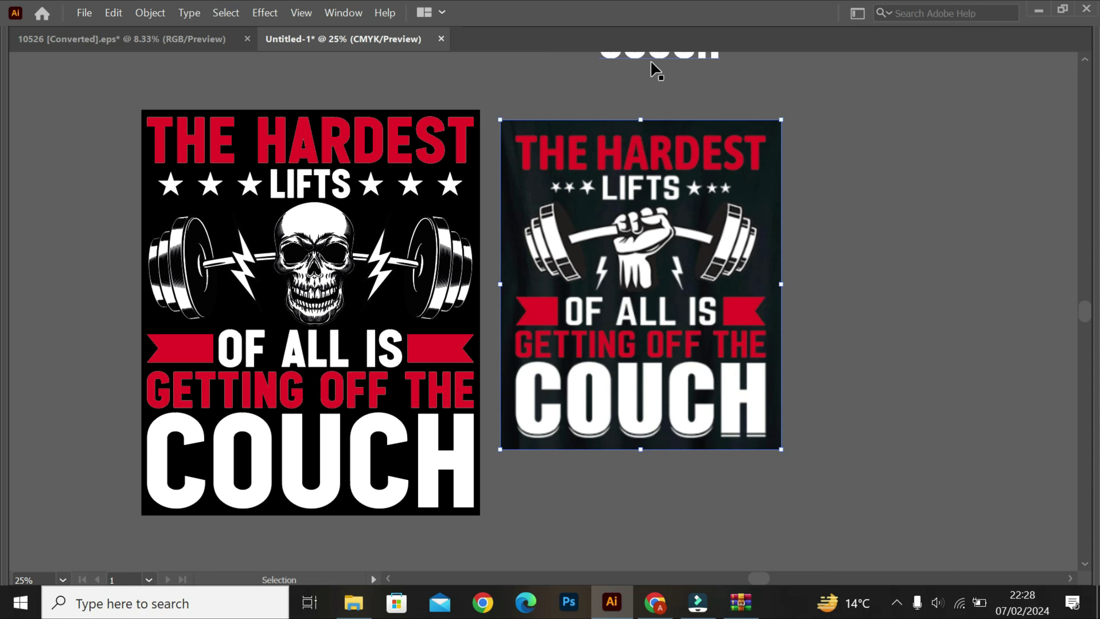
{"action": "left_click_drag", "start_coordinate": [651, 61], "coordinate": [630, 429]}
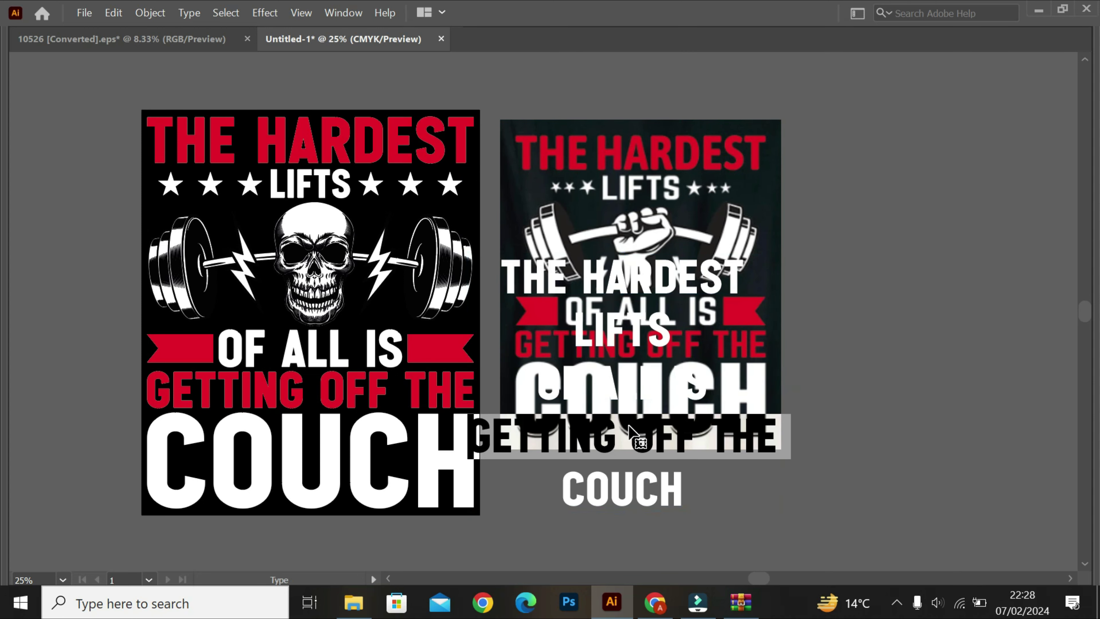
{"action": "double_click", "coordinate": [629, 428]}
{"action": "key", "text": "ctrl+a"}
{"action": "key", "text": "BackSpace"}
{"action": "type", "text": "ON"}
{"action": "type", "text": " DESIGN"}
{"action": "key", "text": "Escape"}
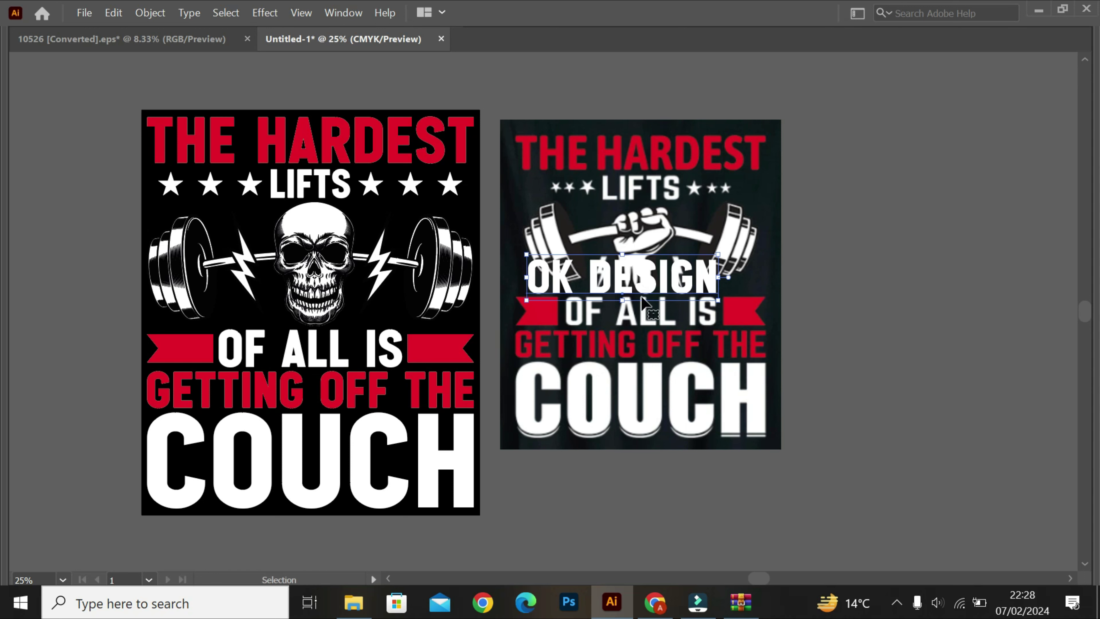
- Position the OK DESIGN credit centred beneath the left skull-barbell design
{"action": "left_click_drag", "start_coordinate": [639, 298], "coordinate": [505, 553]}
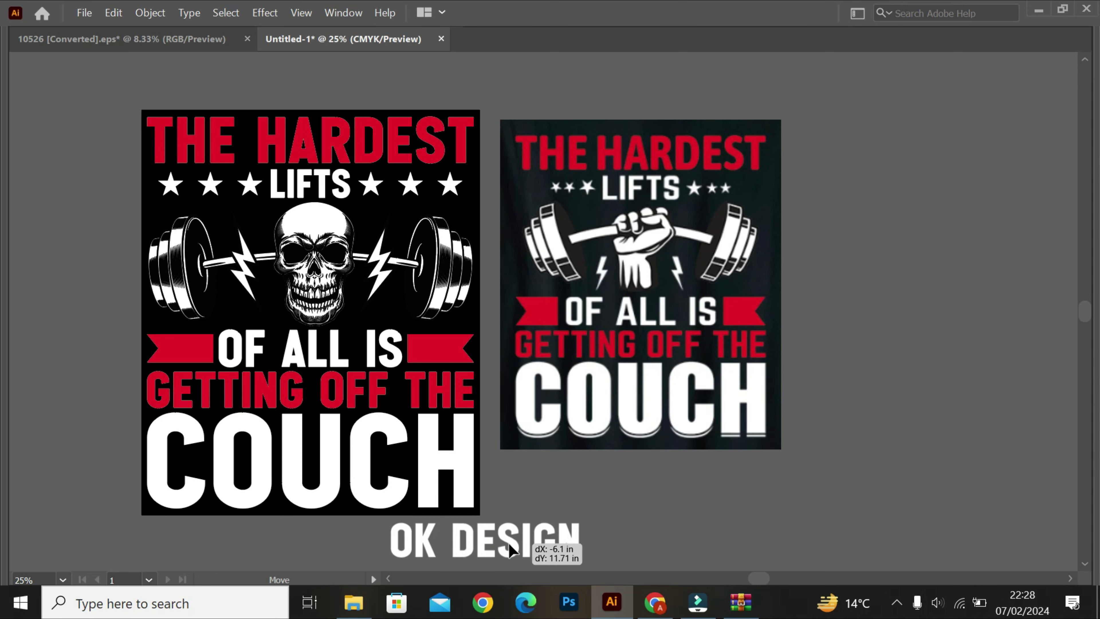
{"action": "scroll", "coordinate": [515, 551], "scroll_direction": "down", "scroll_amount": 4}
{"action": "left_click_drag", "start_coordinate": [518, 438], "coordinate": [346, 445]}
{"action": "scroll", "coordinate": [518, 405], "scroll_direction": "up", "scroll_amount": 2}
{"action": "left_click", "coordinate": [520, 387]}
{"action": "left_click", "coordinate": [521, 434]}
{"action": "scroll", "coordinate": [522, 429], "scroll_direction": "up", "scroll_amount": 2}
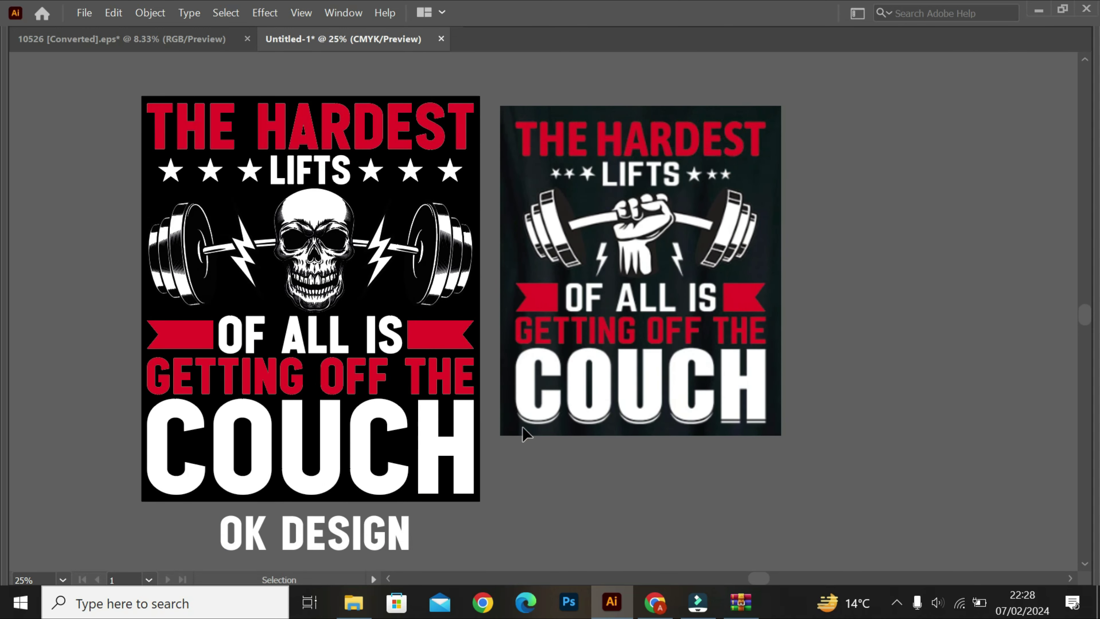
{"action": "scroll", "coordinate": [522, 431], "scroll_direction": "down", "scroll_amount": 2}
{"action": "scroll", "coordinate": [522, 431], "scroll_direction": "up", "scroll_amount": 3}
{"action": "scroll", "coordinate": [522, 431], "scroll_direction": "down", "scroll_amount": 1}
{"action": "scroll", "coordinate": [523, 428], "scroll_direction": "down", "scroll_amount": 1}
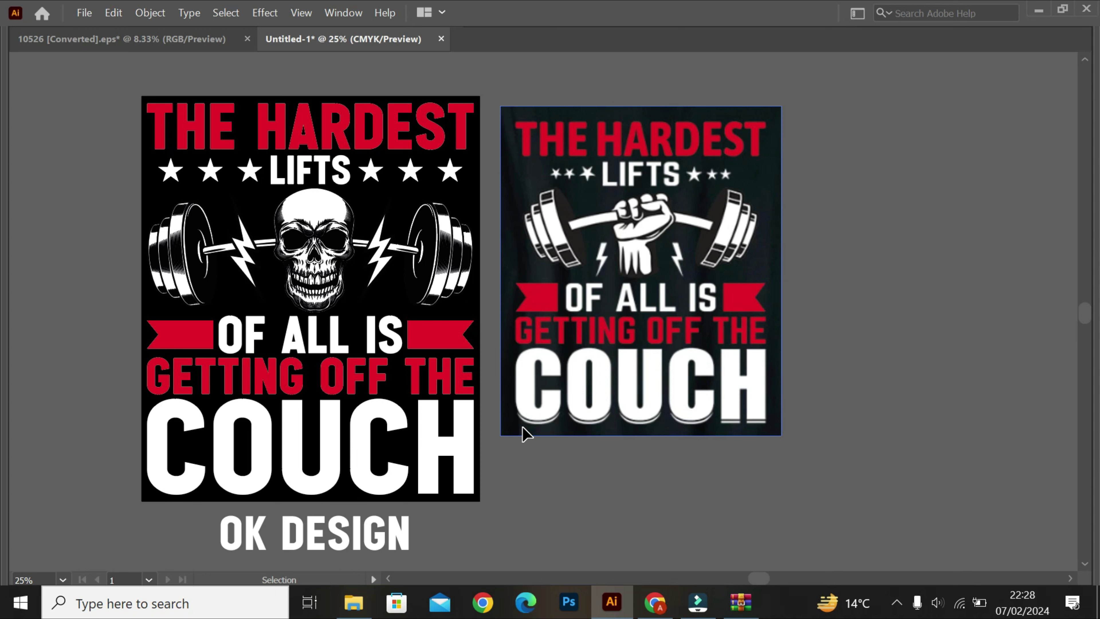
{"action": "left_click", "coordinate": [897, 603]}
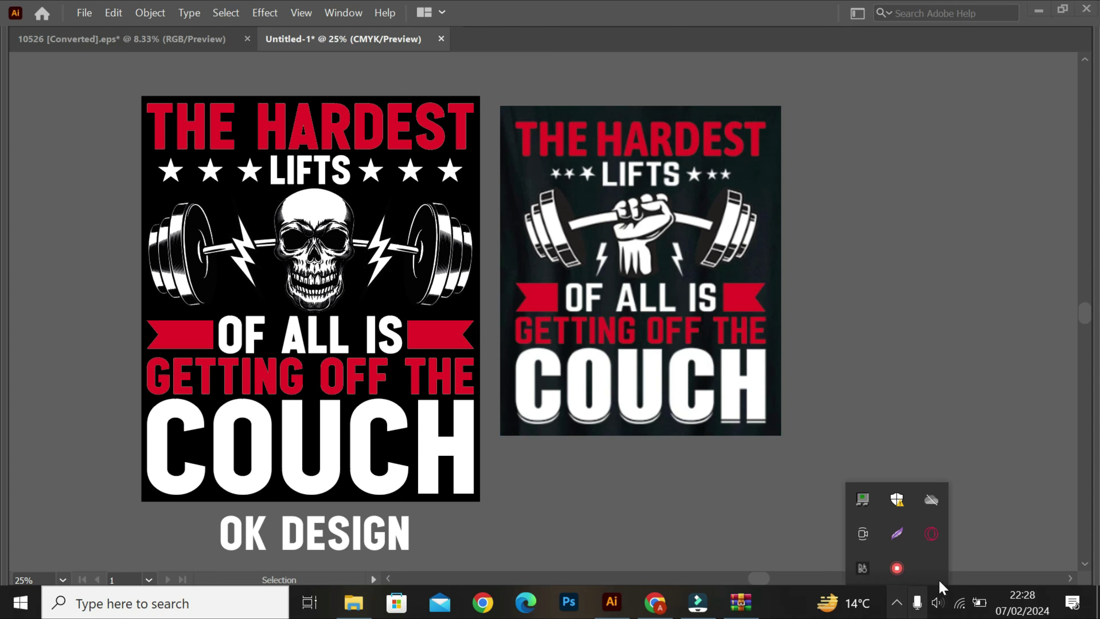
{"action": "right_click", "coordinate": [911, 565]}
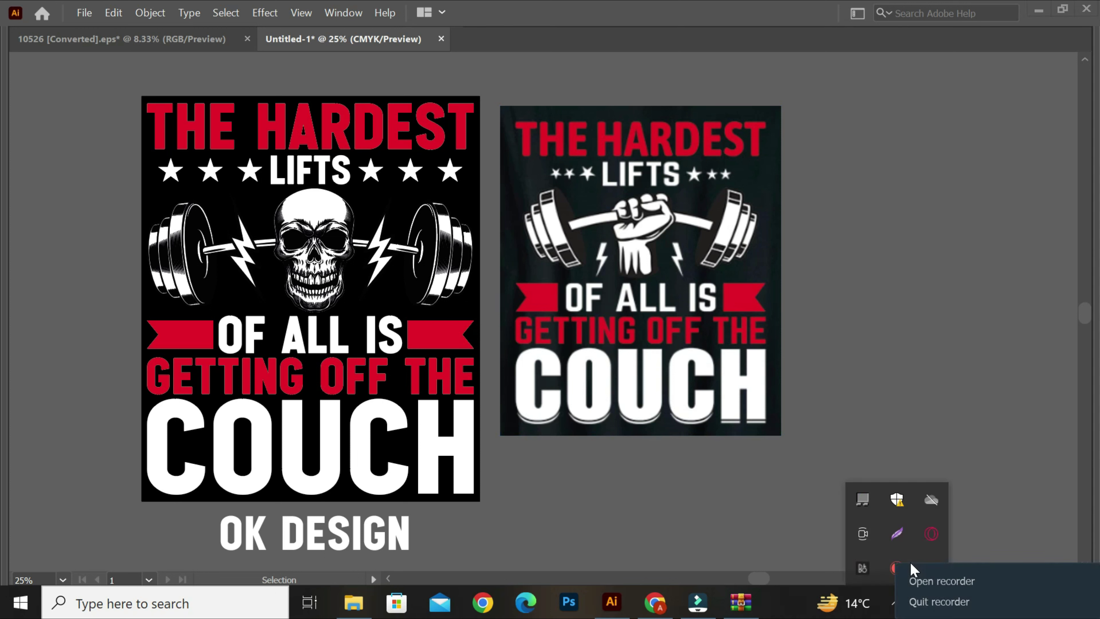
{"action": "left_click", "coordinate": [925, 603]}
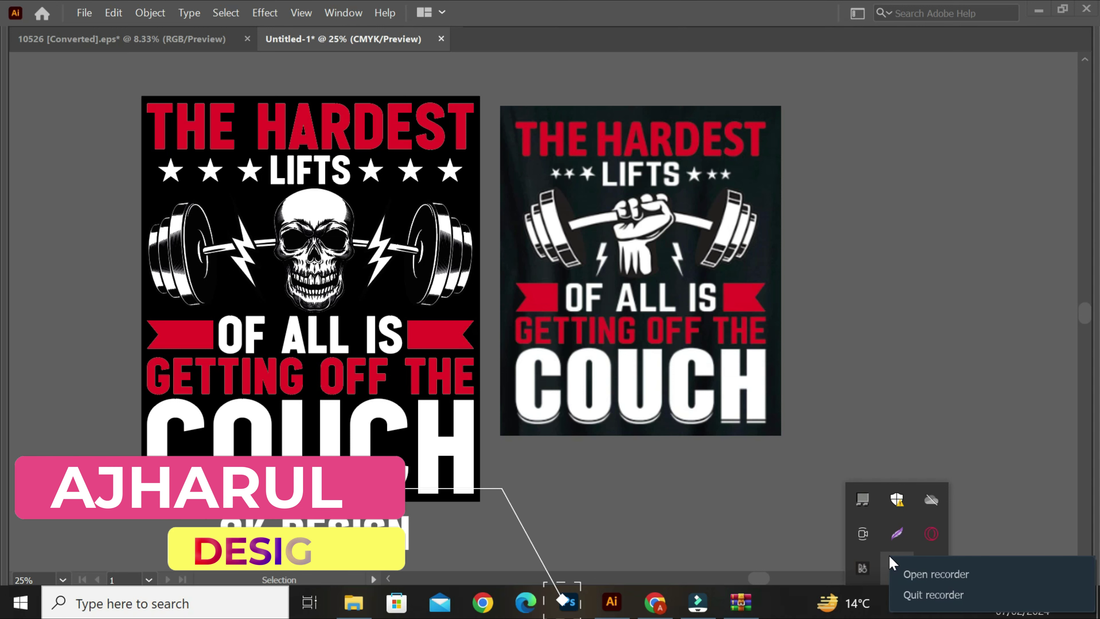
{"action": "left_click", "coordinate": [903, 572]}
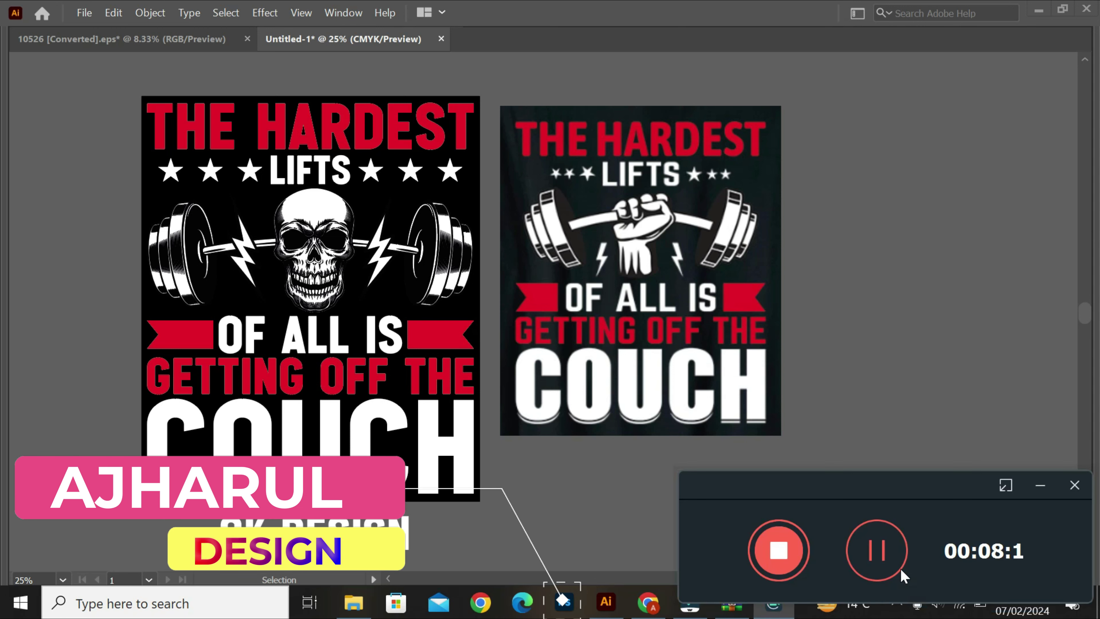